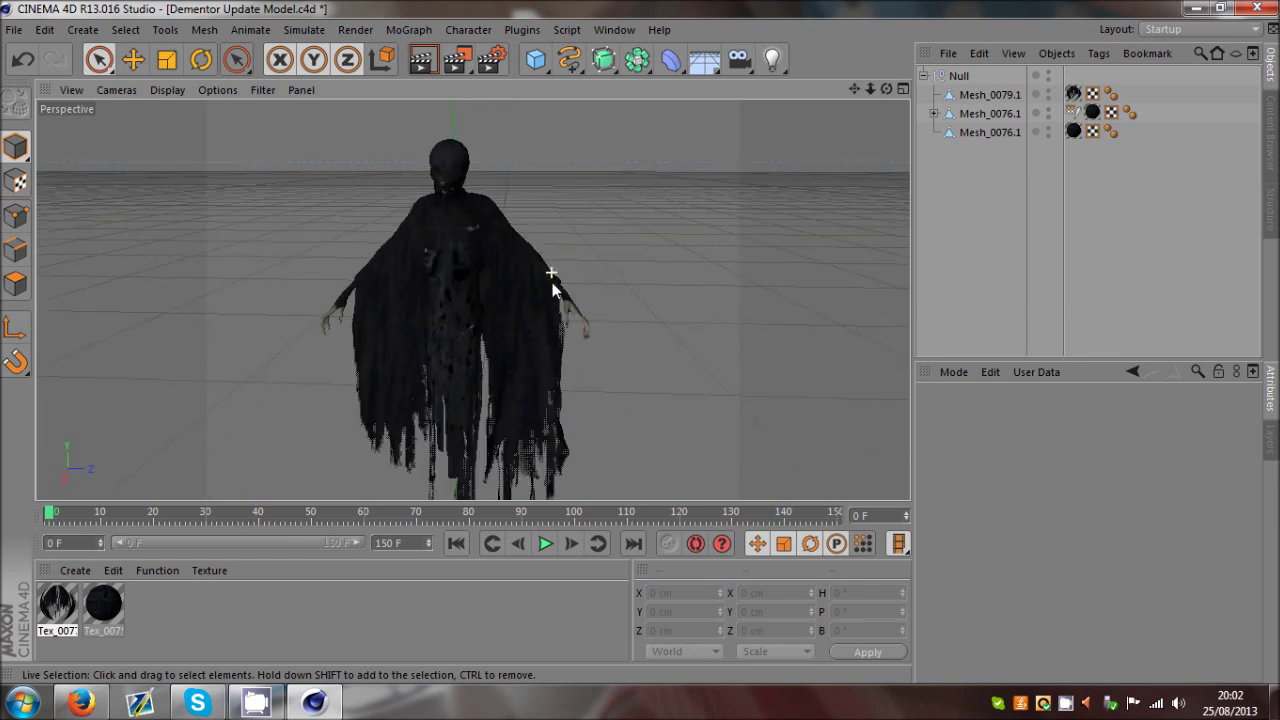
# Step: Examine the dementor's body on its own by temporarily hiding the cloak and skirt meshes
pyautogui.scroll(-3, 548, 260)
pyautogui.scroll(2, 540, 252)
pyautogui.scroll(3, 537, 258)
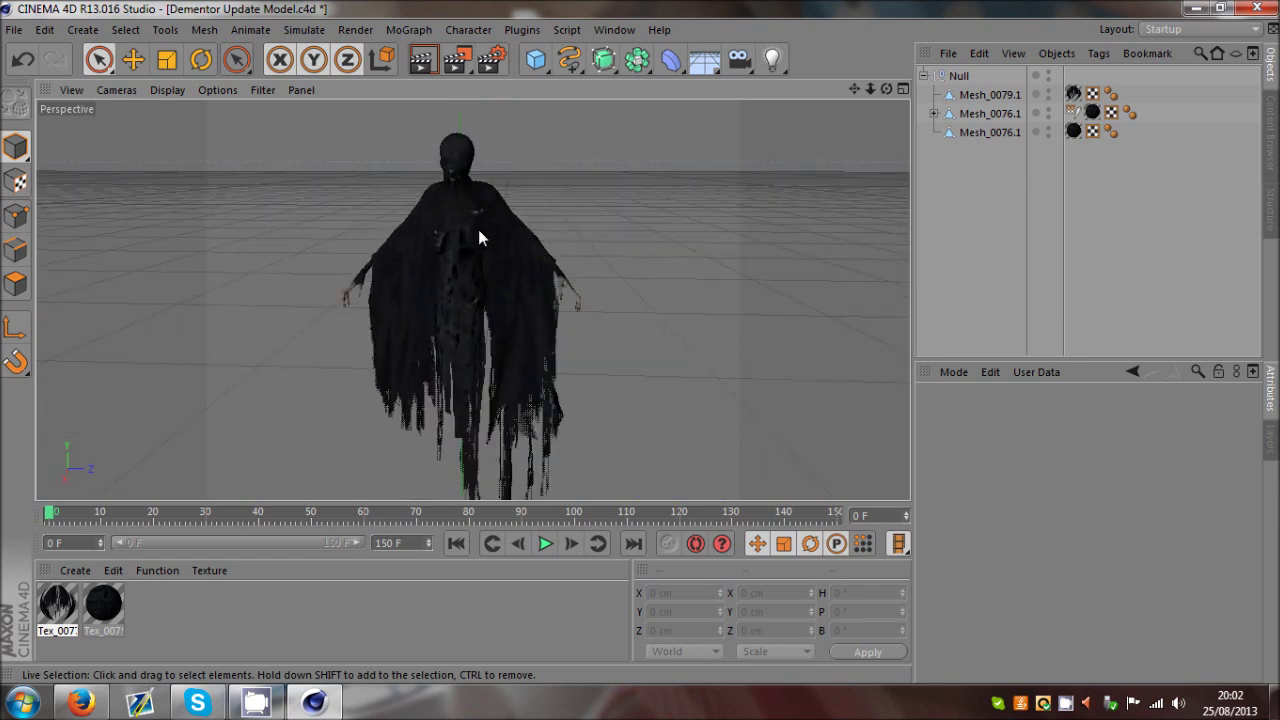
pyautogui.click(998, 116)
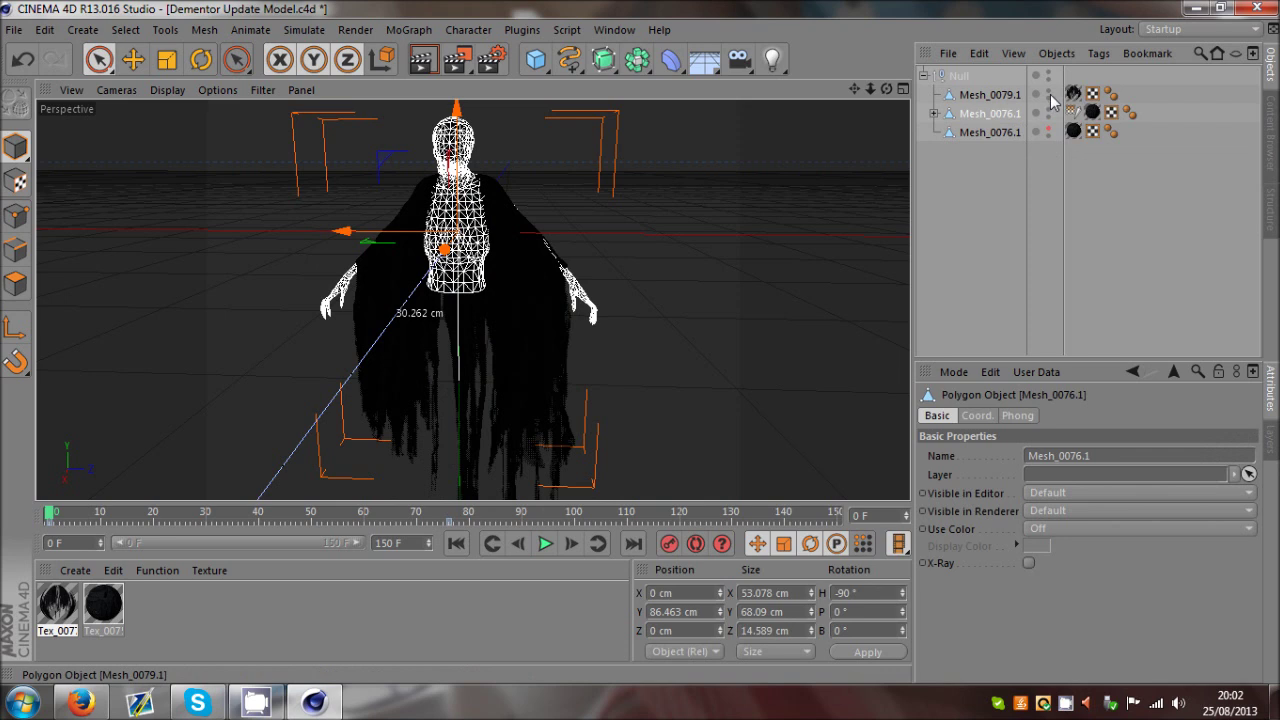
pyautogui.moveTo(1048, 91); pyautogui.dragTo(1048, 110)
pyautogui.click(1017, 234)
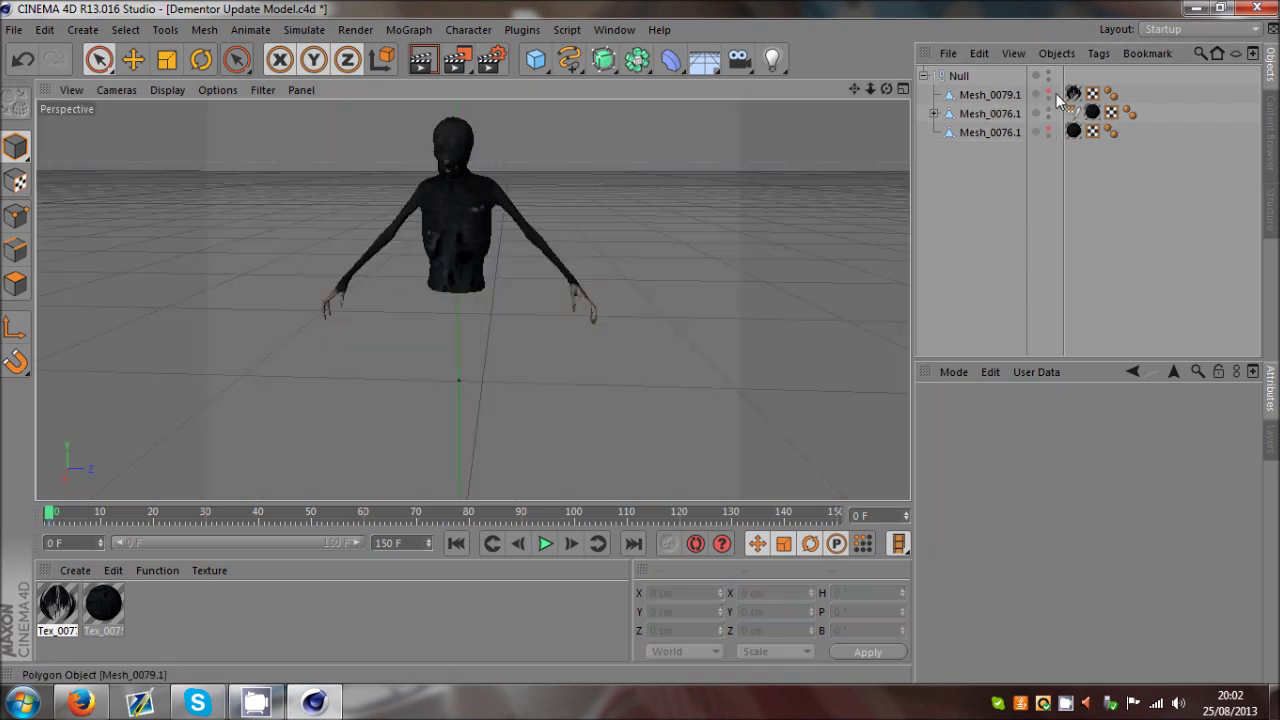
pyautogui.moveTo(1048, 93); pyautogui.dragTo(1050, 137)
pyautogui.click(1048, 132)
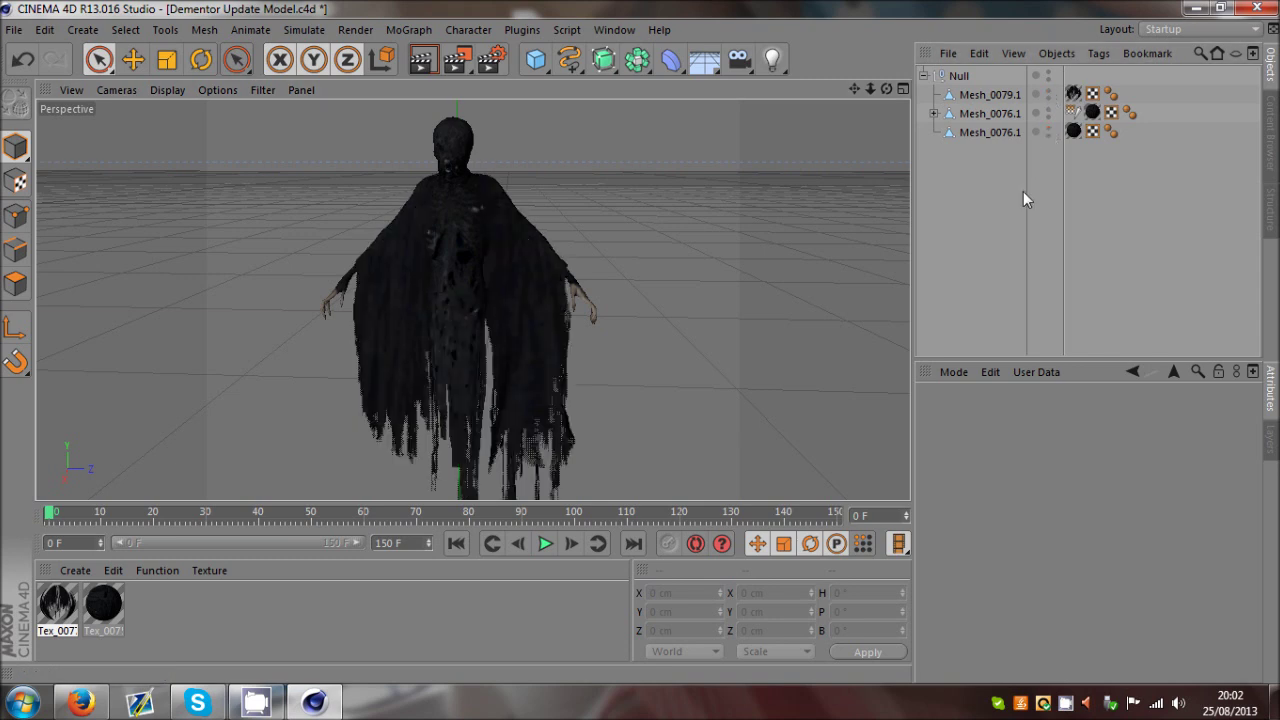
# Step: Examine the cloak and skirt without the body by temporarily hiding the body mesh
pyautogui.click(1049, 110)
pyautogui.keyDown('alt'); pyautogui.moveTo(343, 306); pyautogui.dragTo(447, 373); pyautogui.keyUp('alt')
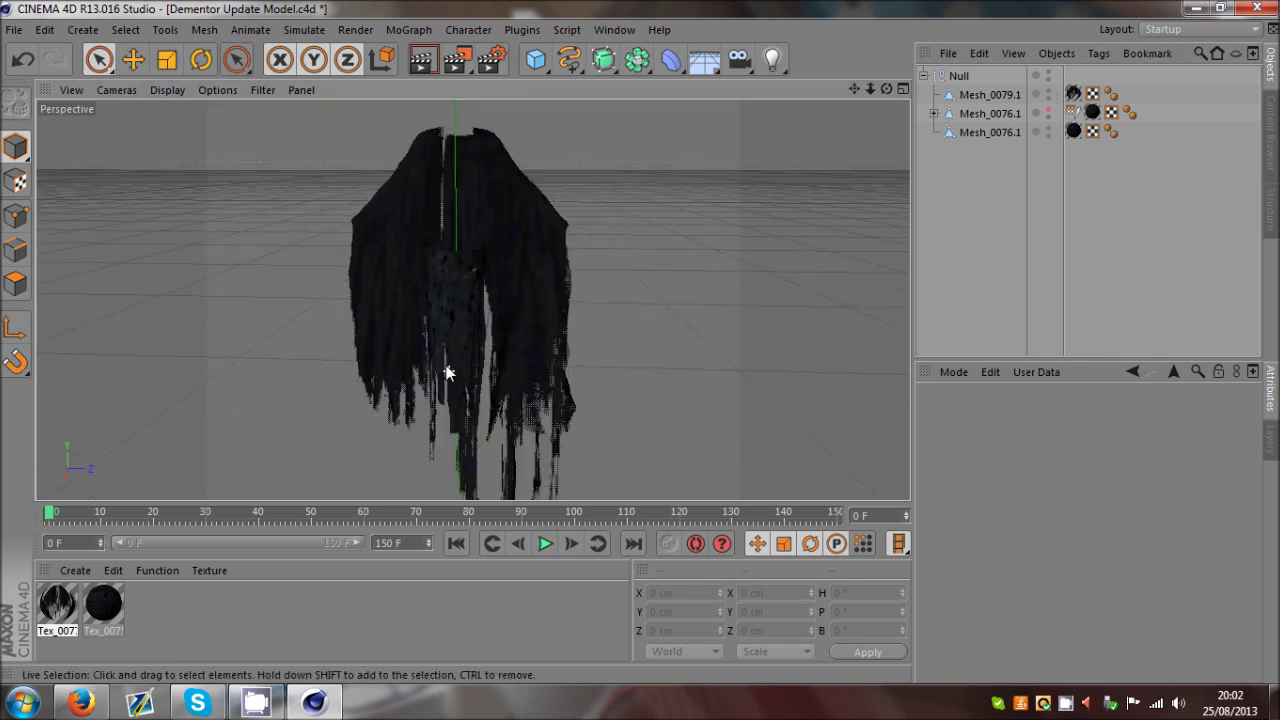
pyautogui.click(1048, 112)
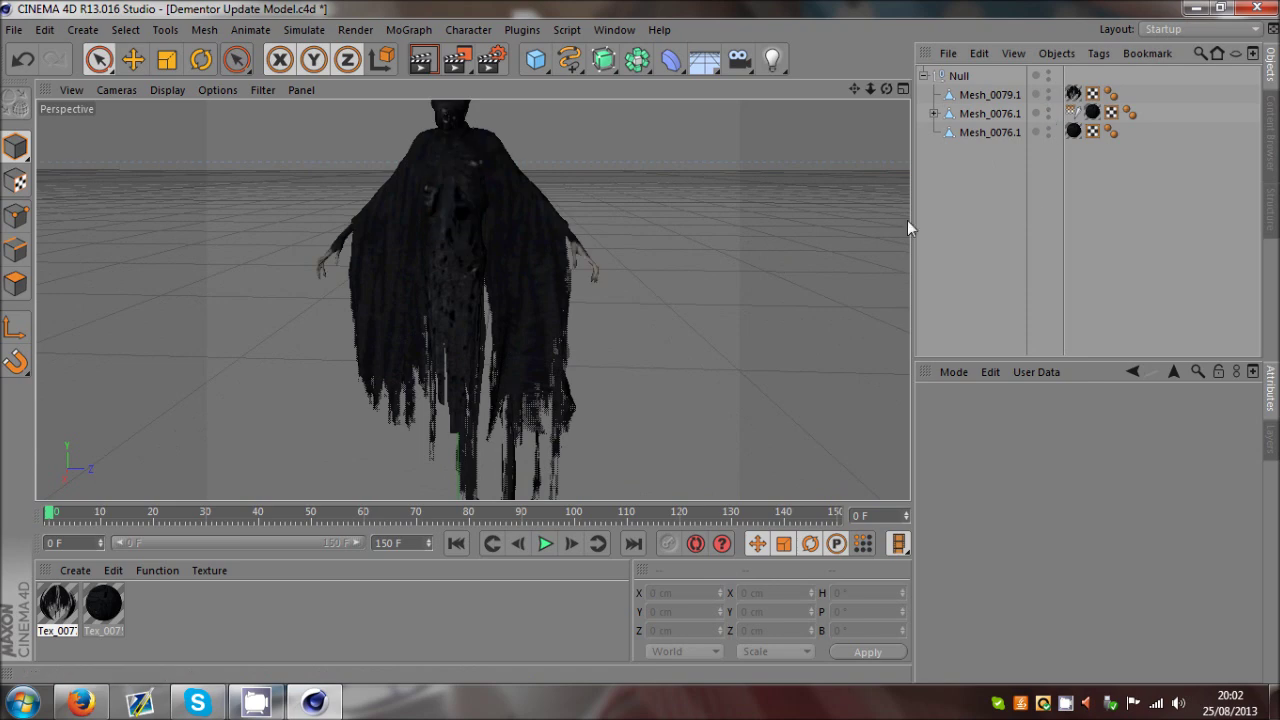
pyautogui.scroll(-3, 612, 360)
pyautogui.scroll(-1, 318, 351)
pyautogui.scroll(1, 517, 351)
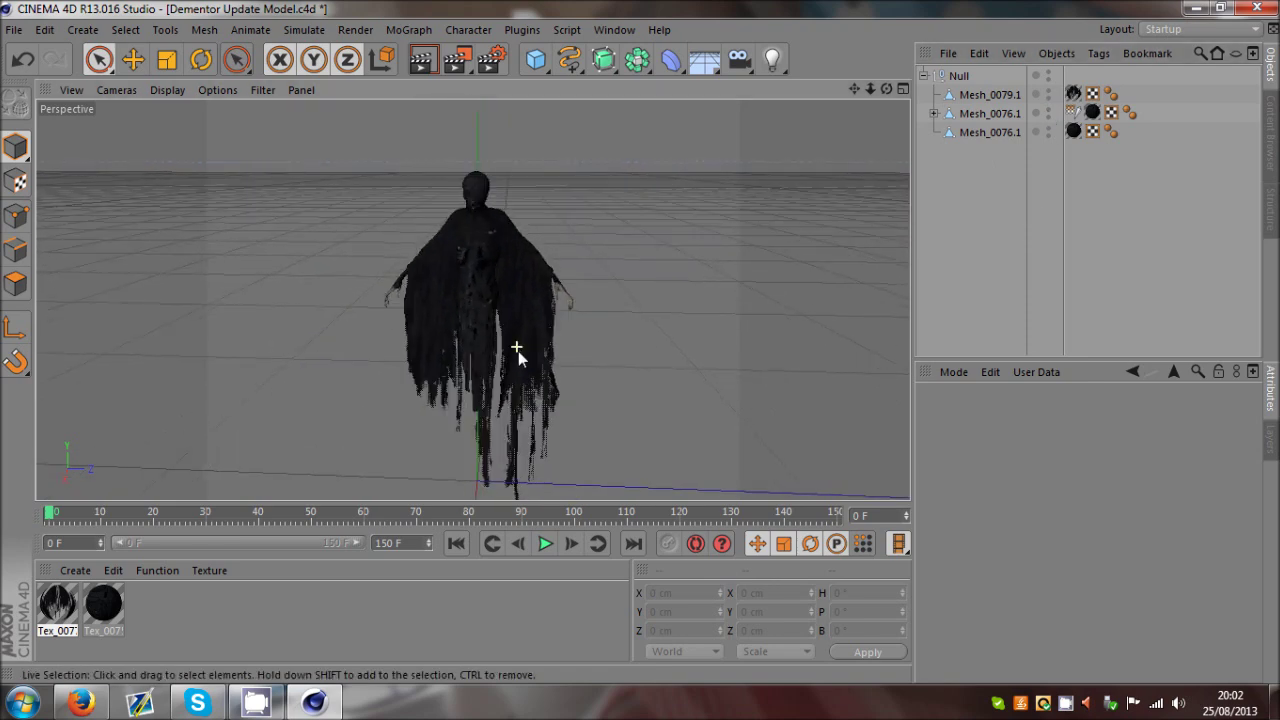
# Step: Select the lower polygons of the skirt mesh with Live Selection and split them into a separate object
pyautogui.click(1008, 134)
pyautogui.press('o')
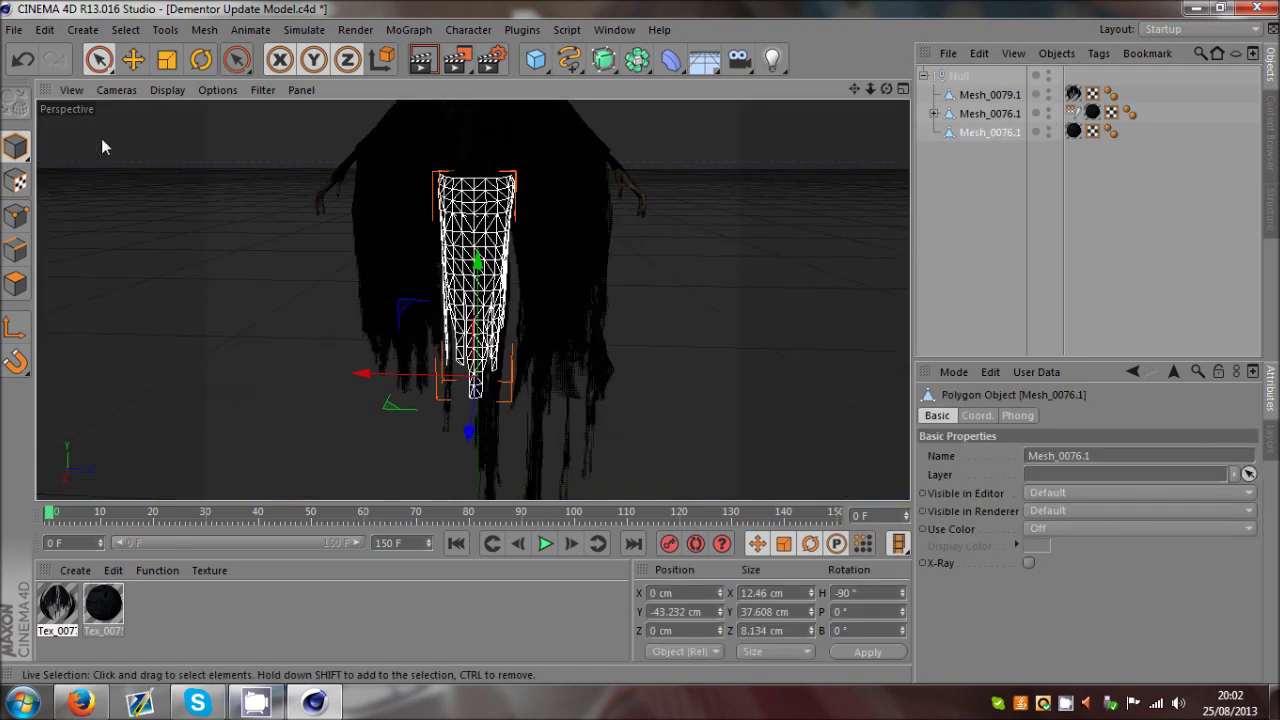
pyautogui.click(15, 284)
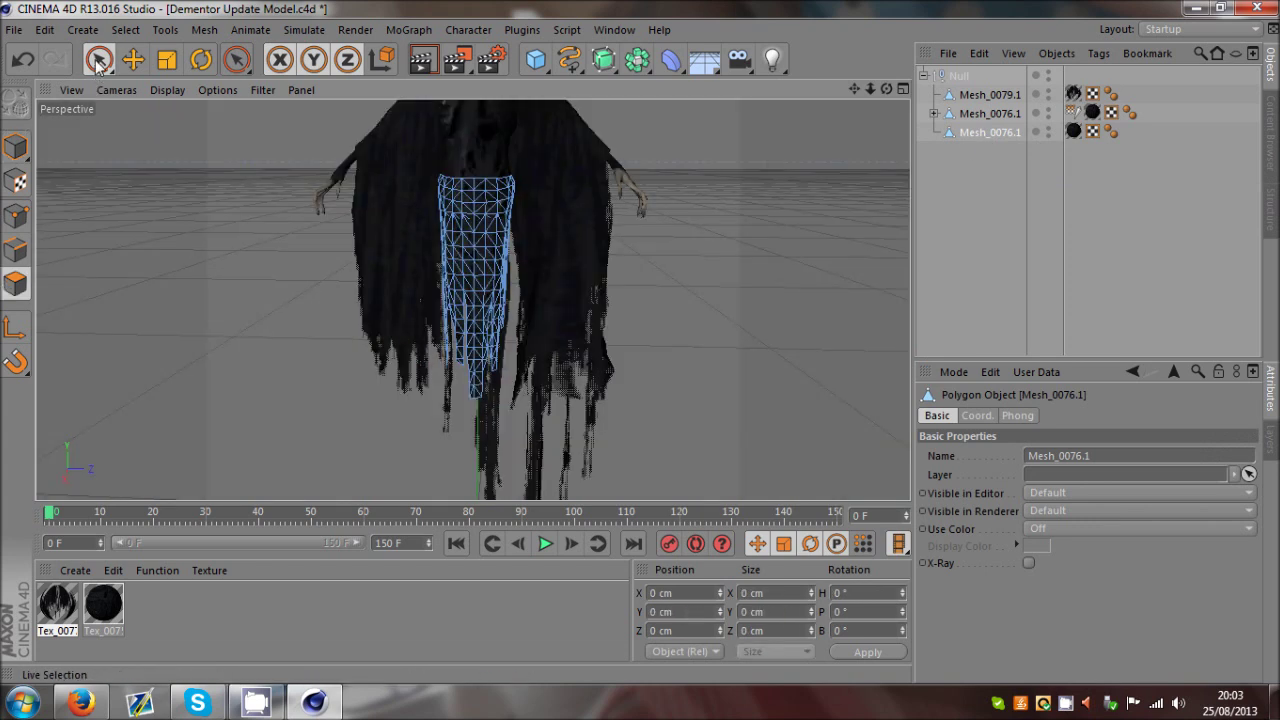
pyautogui.click(98, 60)
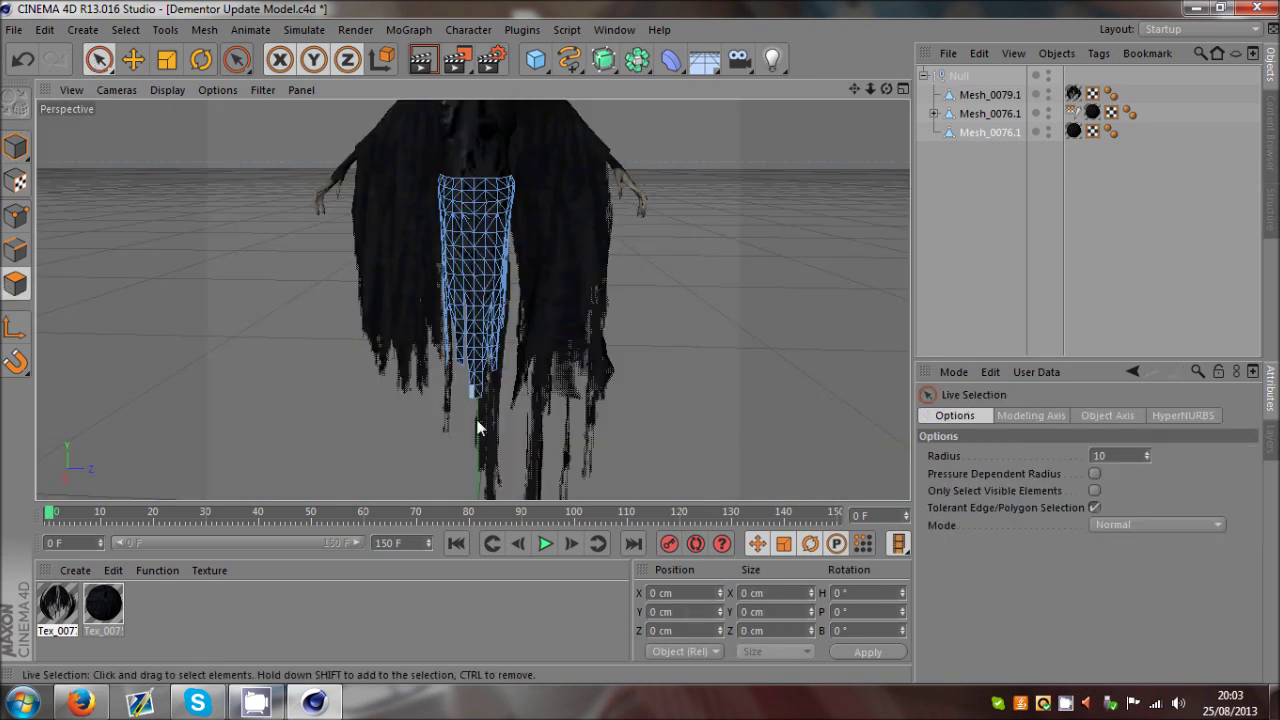
pyautogui.moveTo(477, 423)
pyautogui.mouseDown()
pyautogui.moveTo(528, 297)
pyautogui.moveTo(443, 290)
pyautogui.moveTo(521, 270)
pyautogui.mouseUp()
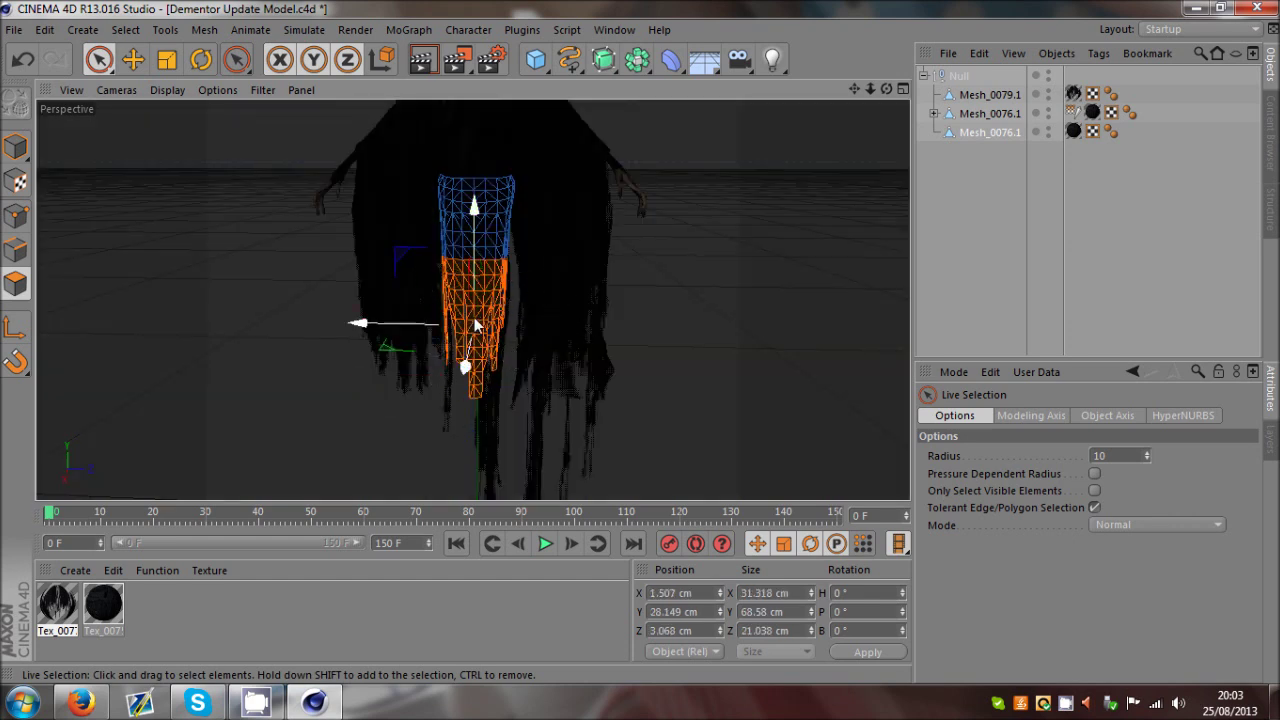
pyautogui.rightClick(505, 367)
pyautogui.click(519, 559)
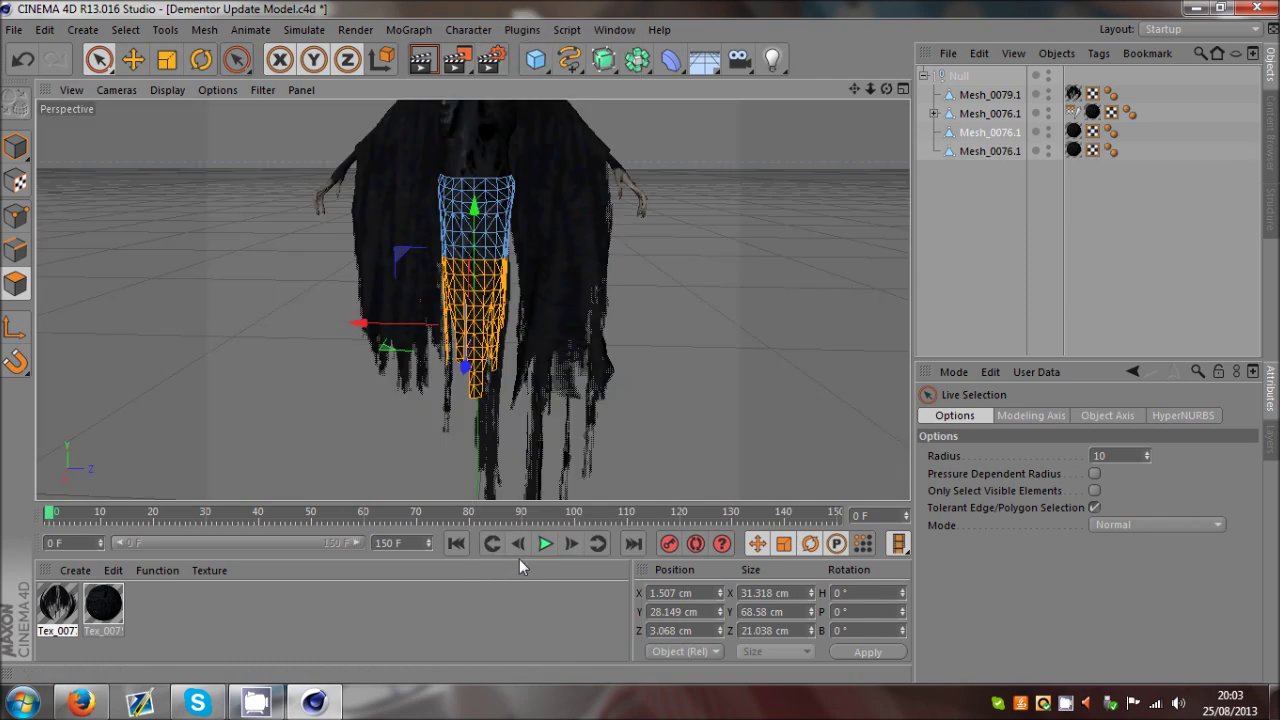
# Step: Compare the split-off skirt piece with the original mesh and undo the split
pyautogui.click(977, 152)
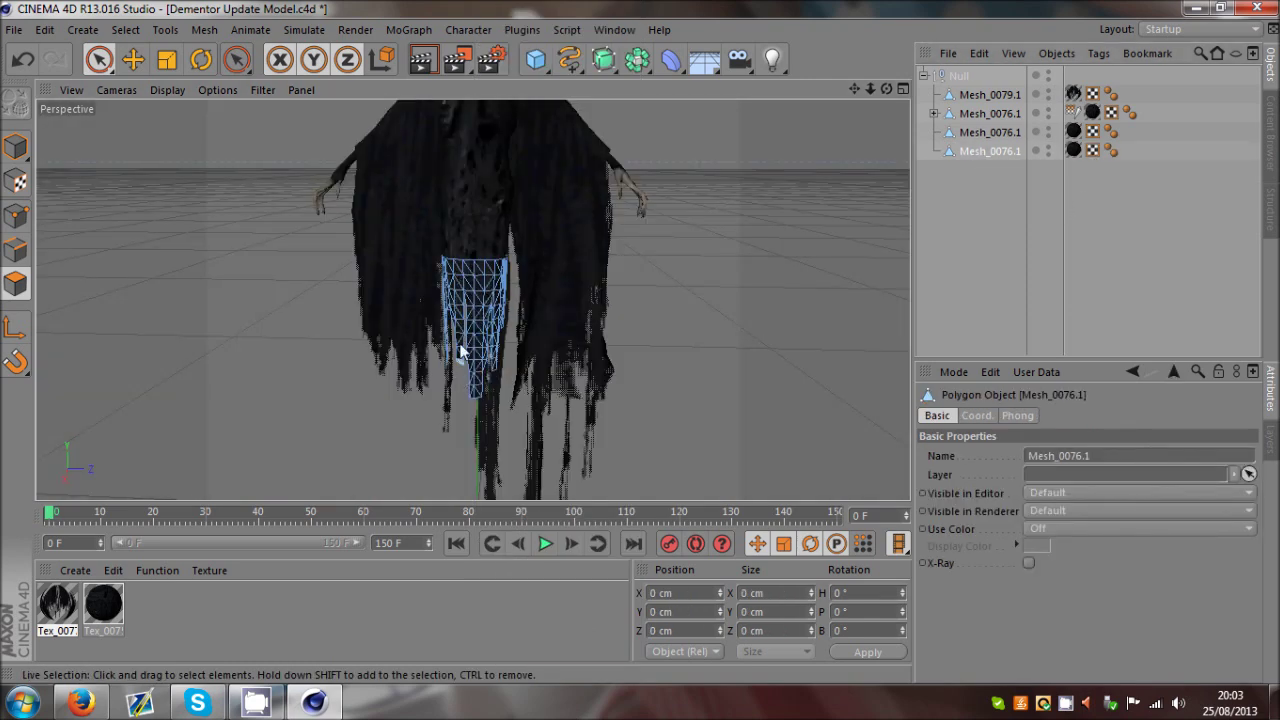
pyautogui.click(990, 132)
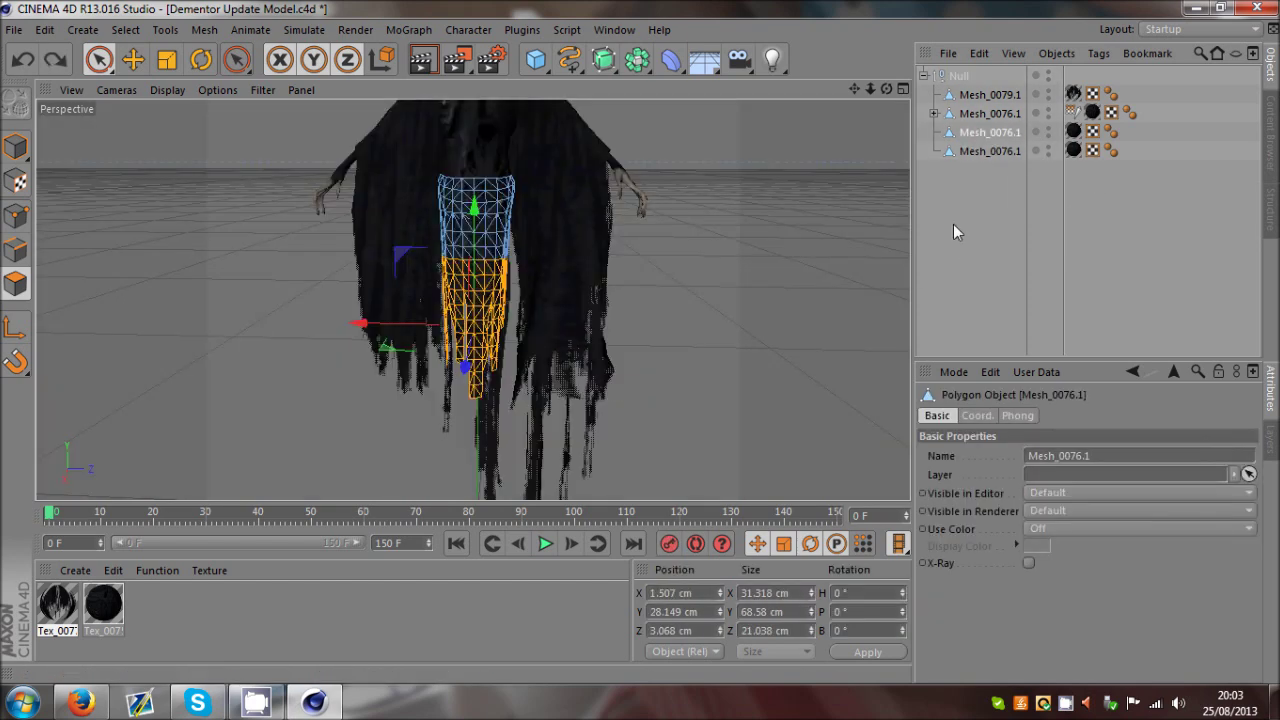
pyautogui.hotkey('ctrl', 'z')
# Step: Split the selected lower skirt polygons into a separate object and delete them from the original mesh
pyautogui.rightClick(462, 308)
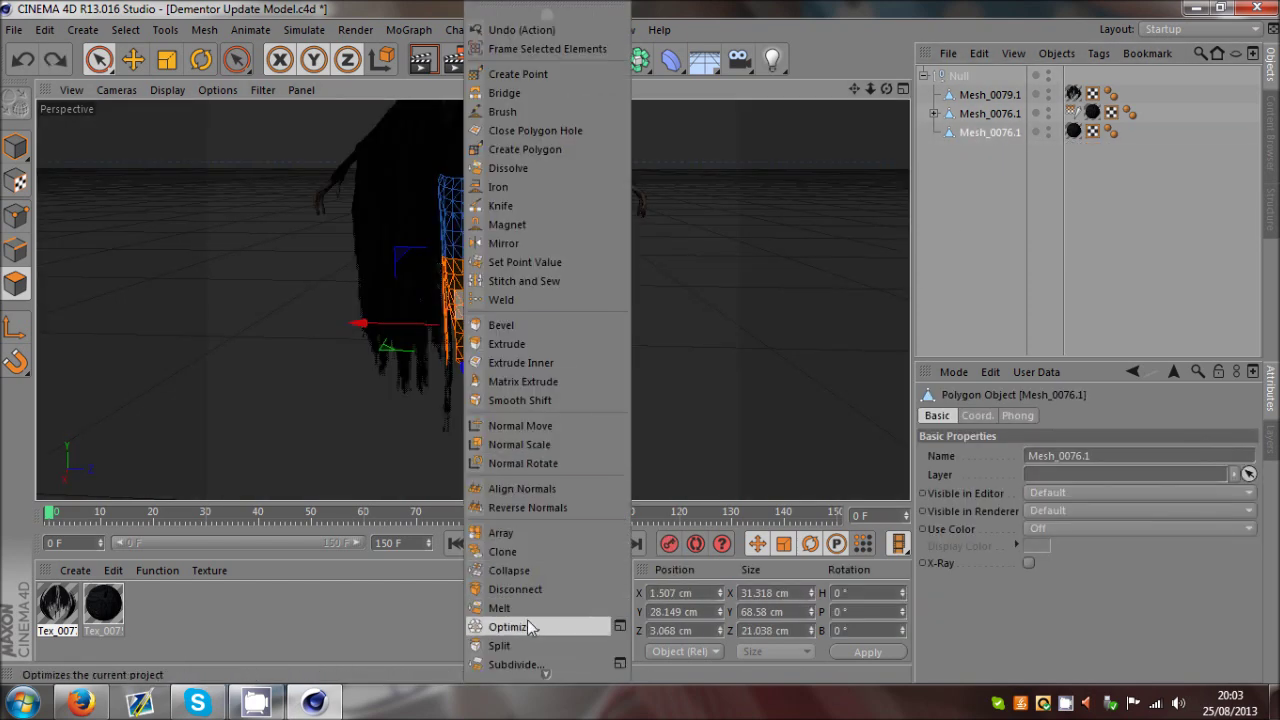
pyautogui.click(499, 646)
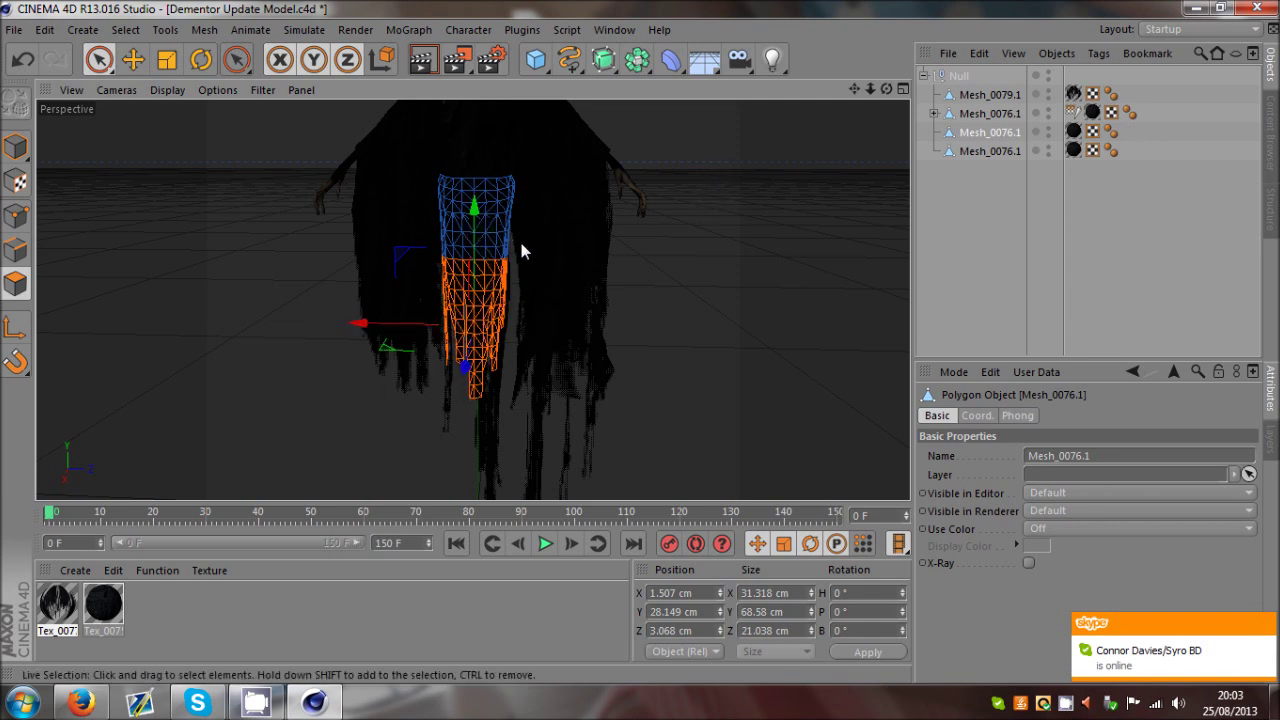
pyautogui.click(975, 133)
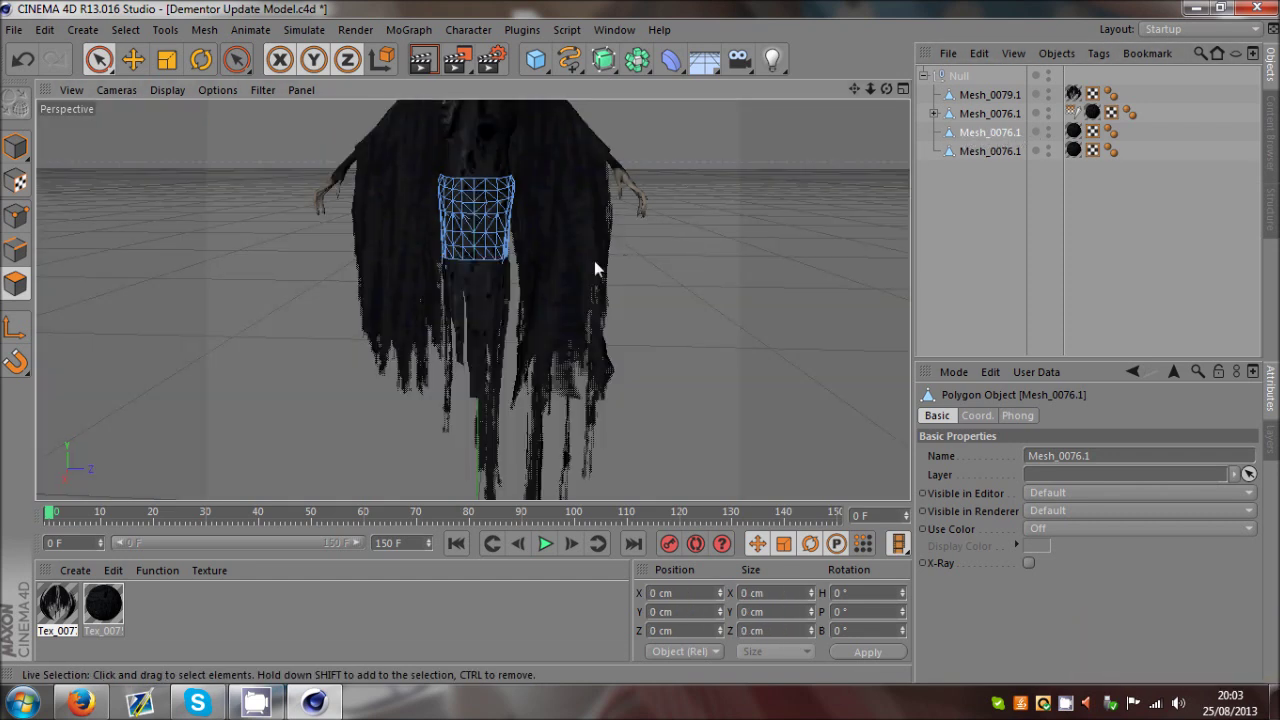
pyautogui.moveTo(465, 270); pyautogui.dragTo(480, 385)
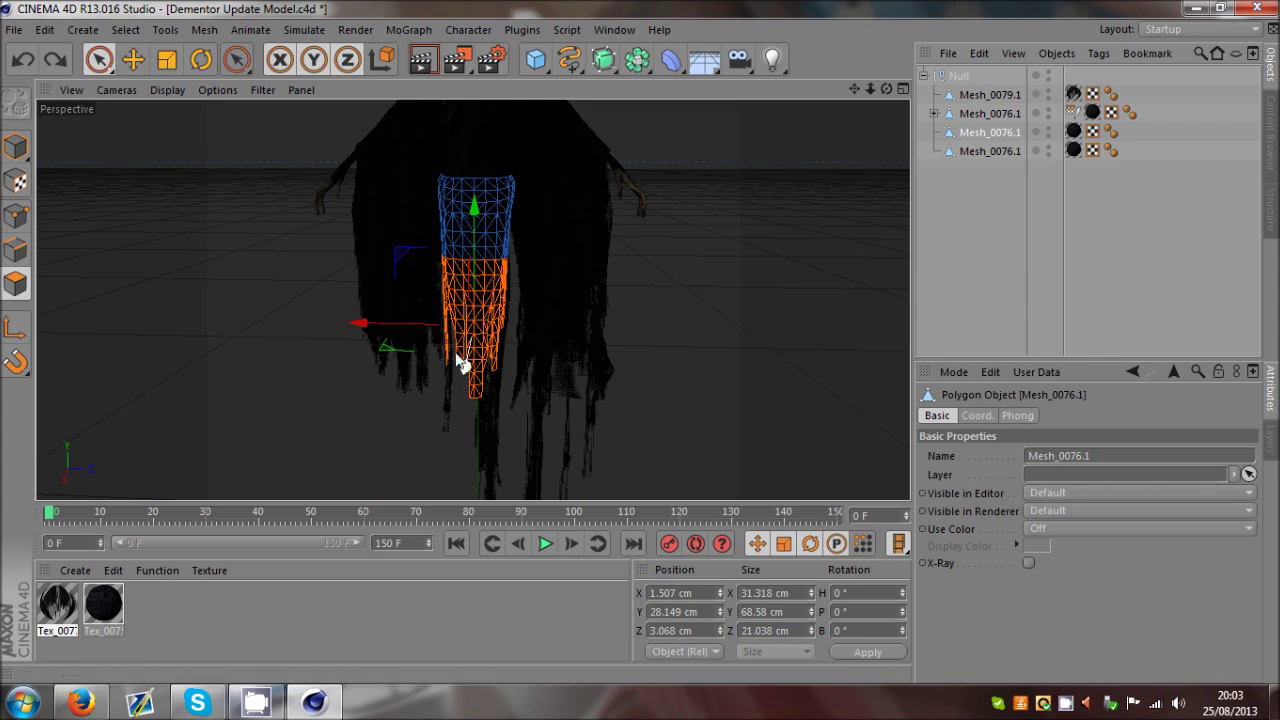
pyautogui.click(474, 240)
pyautogui.press('Delete')
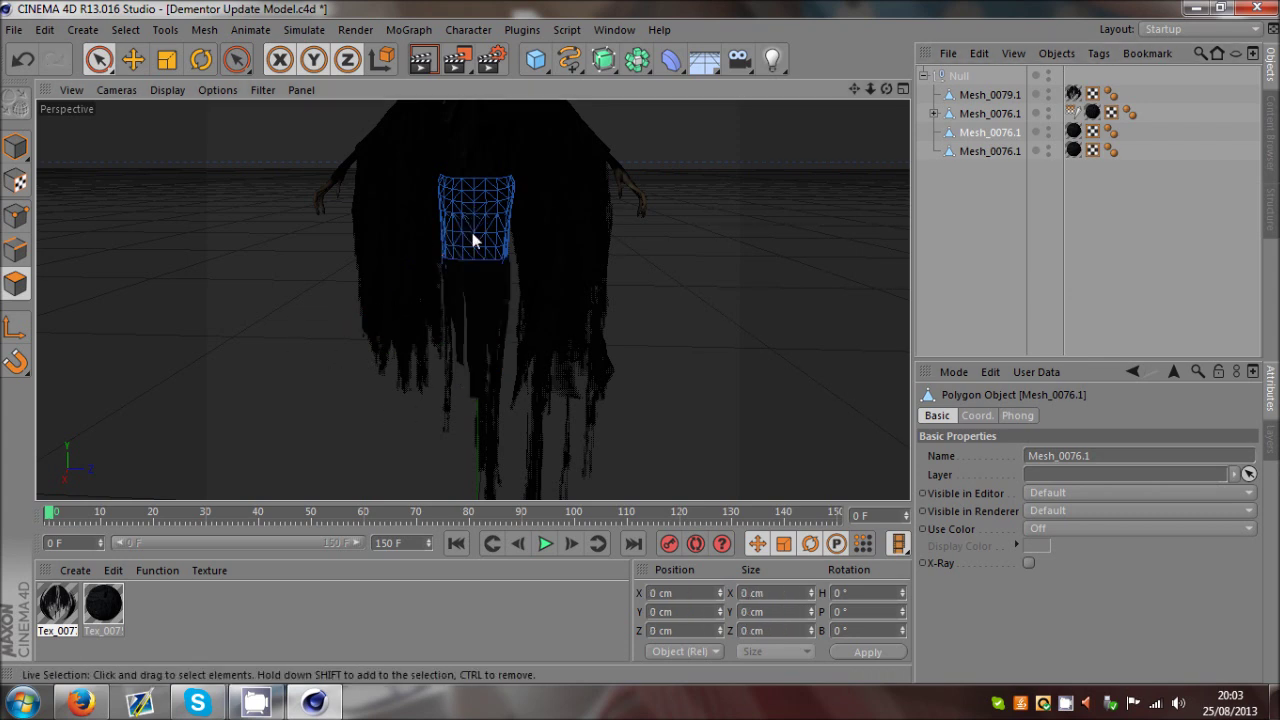
# Step: Compare the upper and lower skirt pieces by selecting each object in turn
pyautogui.click(990, 151)
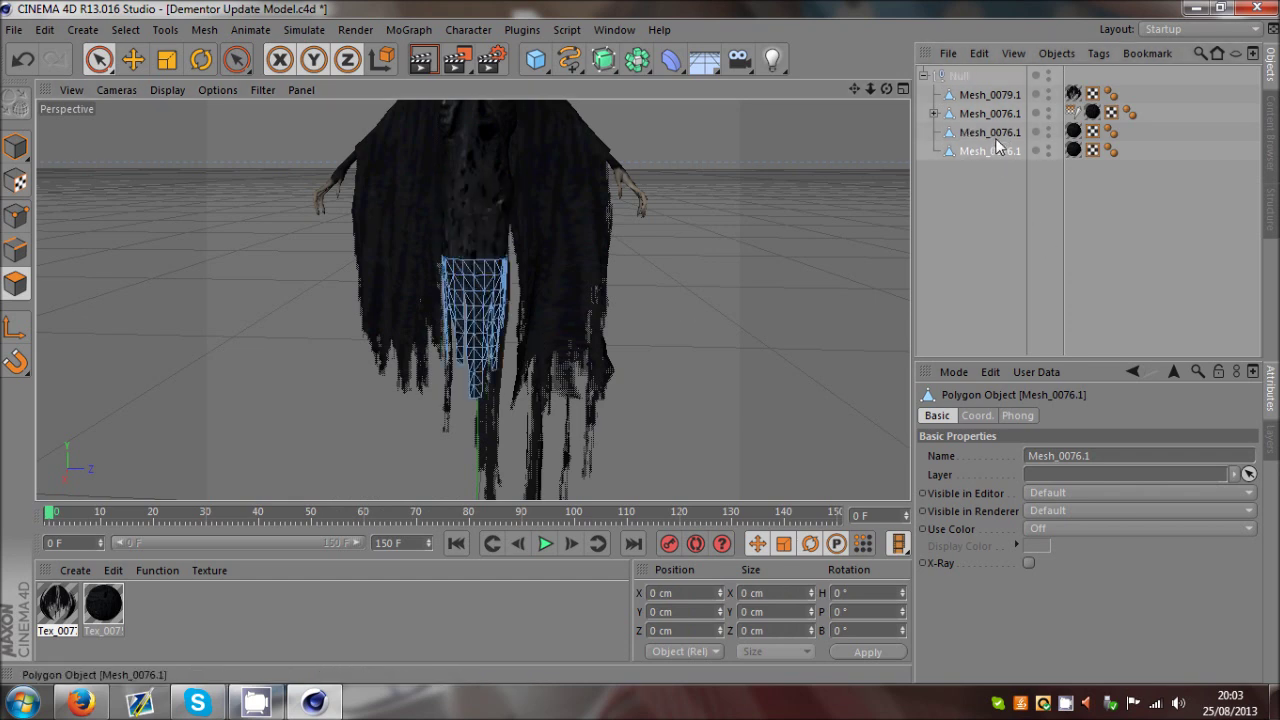
pyautogui.click(990, 132)
pyautogui.click(995, 164)
pyautogui.click(995, 138)
pyautogui.click(995, 151)
pyautogui.click(993, 132)
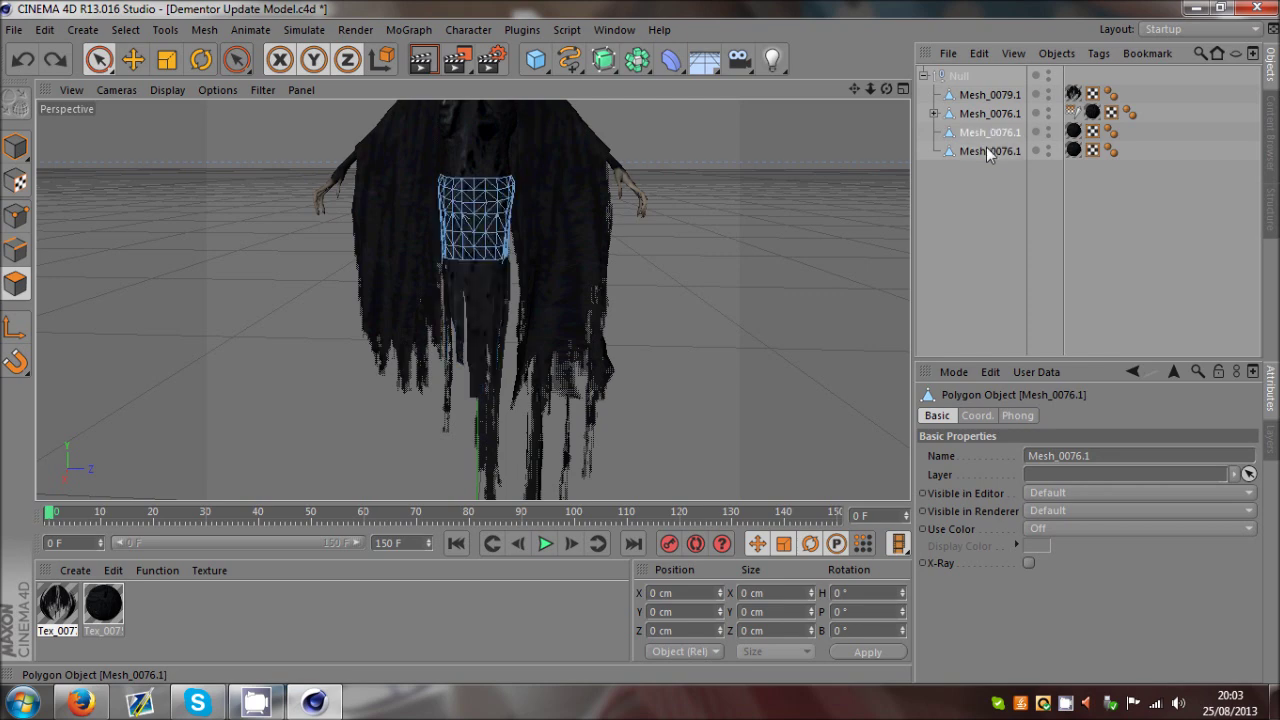
# Step: Undo the polygon deletion and the split of the skirt mesh, and return to model mode
pyautogui.hotkey('ctrl', 'z')
pyautogui.hotkey('ctrl', 'z')
pyautogui.hotkey('ctrl', 'z')
pyautogui.hotkey('ctrl', 'z')
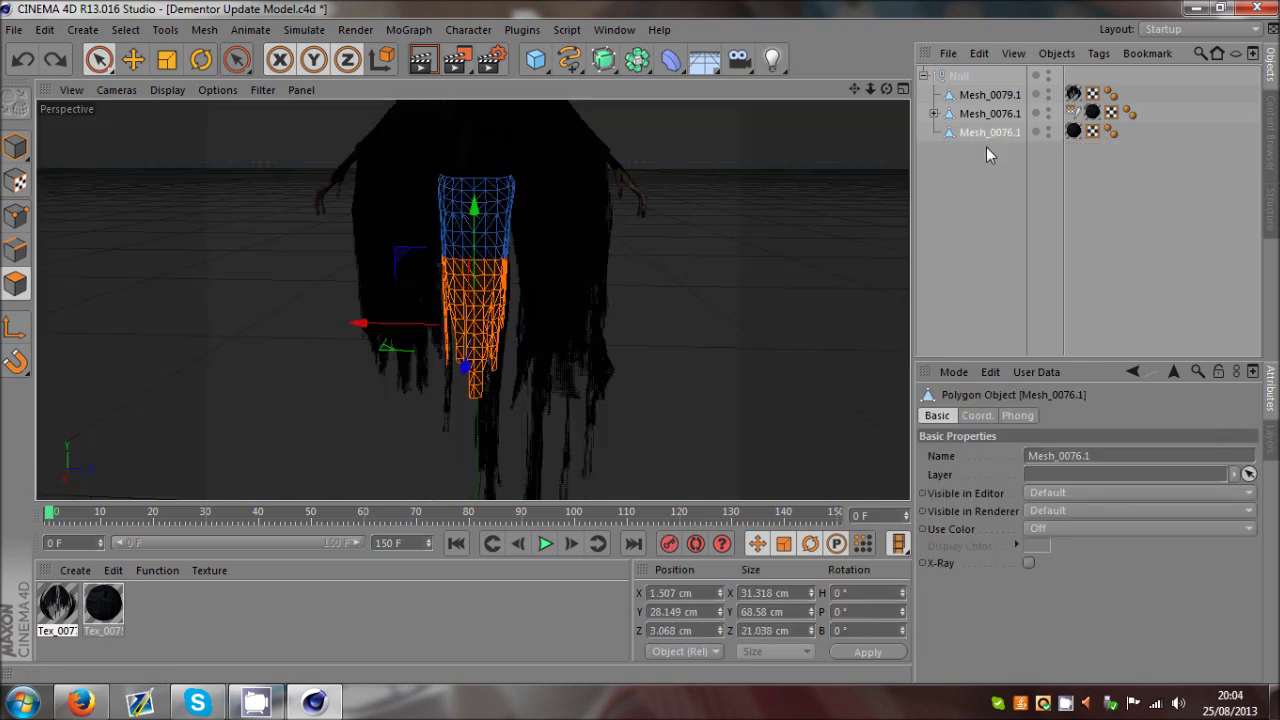
pyautogui.click(667, 326)
pyautogui.scroll(-4, 439, 384)
pyautogui.click(18, 150)
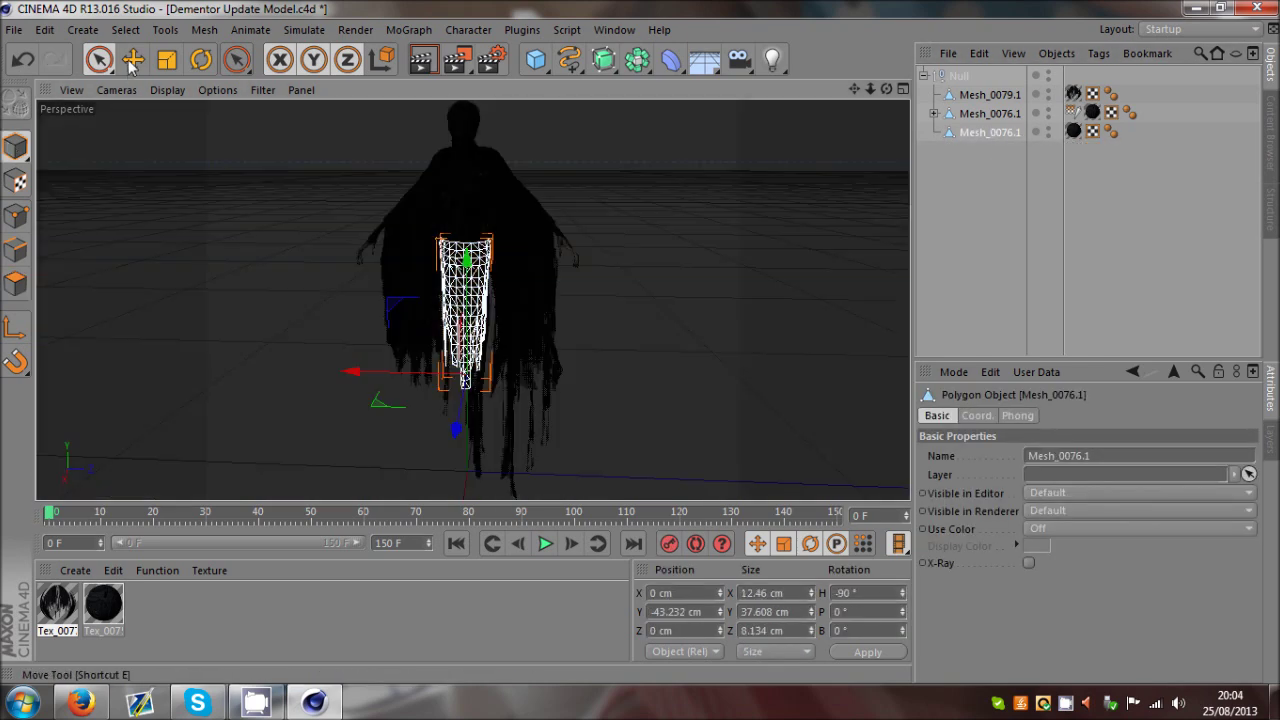
# Step: Hide the body mesh in the viewport, leaving the cloak and skirt meshes shown
pyautogui.click(968, 217)
pyautogui.scroll(-2, 463, 403)
pyautogui.scroll(4, 458, 227)
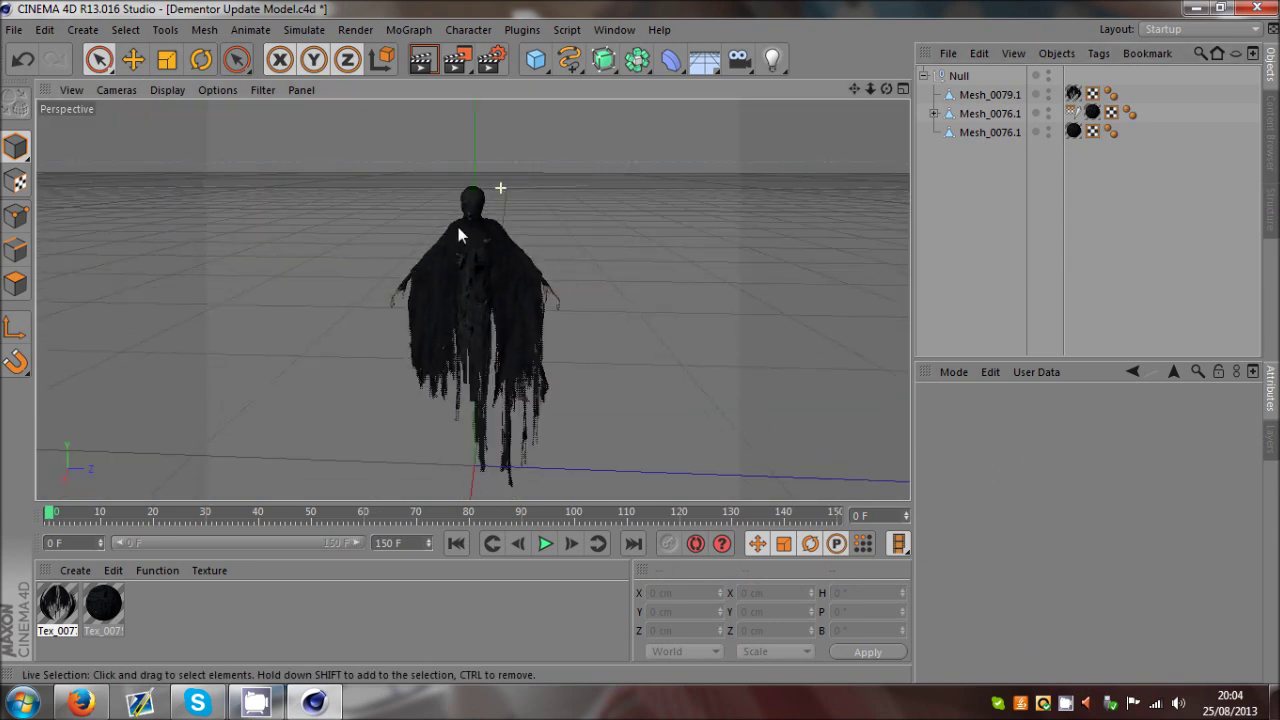
pyautogui.scroll(-2, 458, 226)
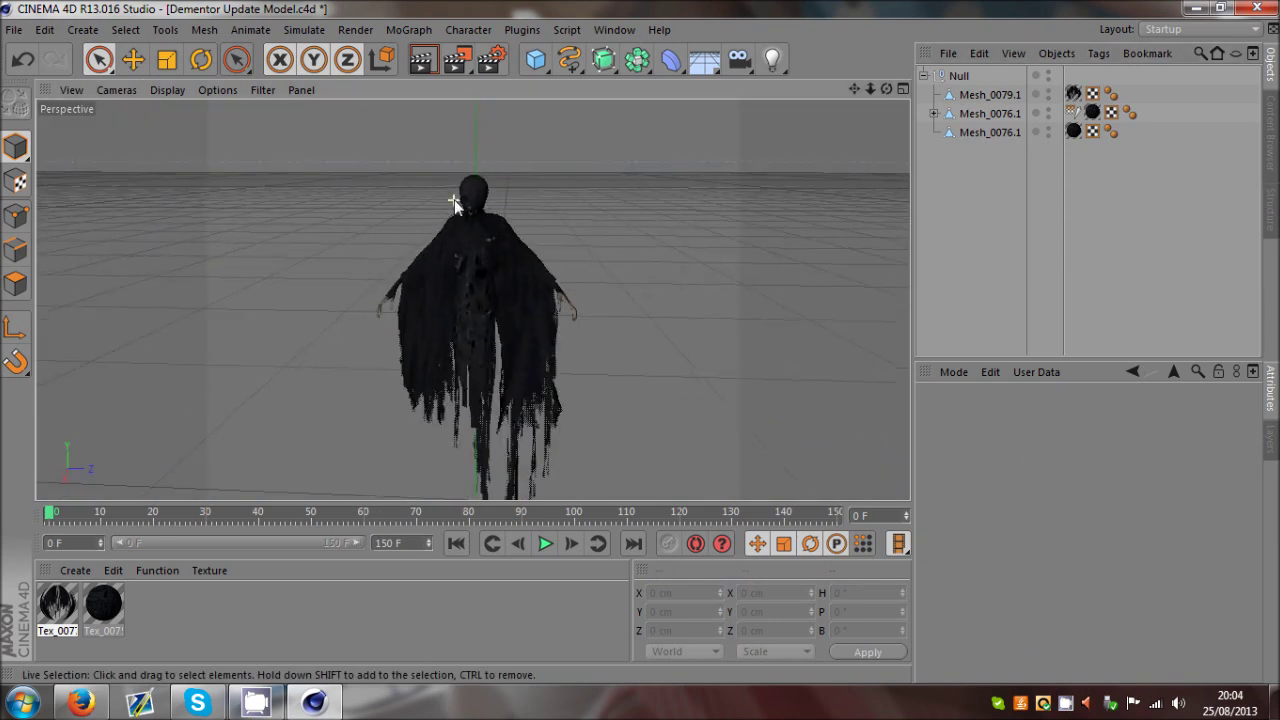
pyautogui.scroll(2, 454, 199)
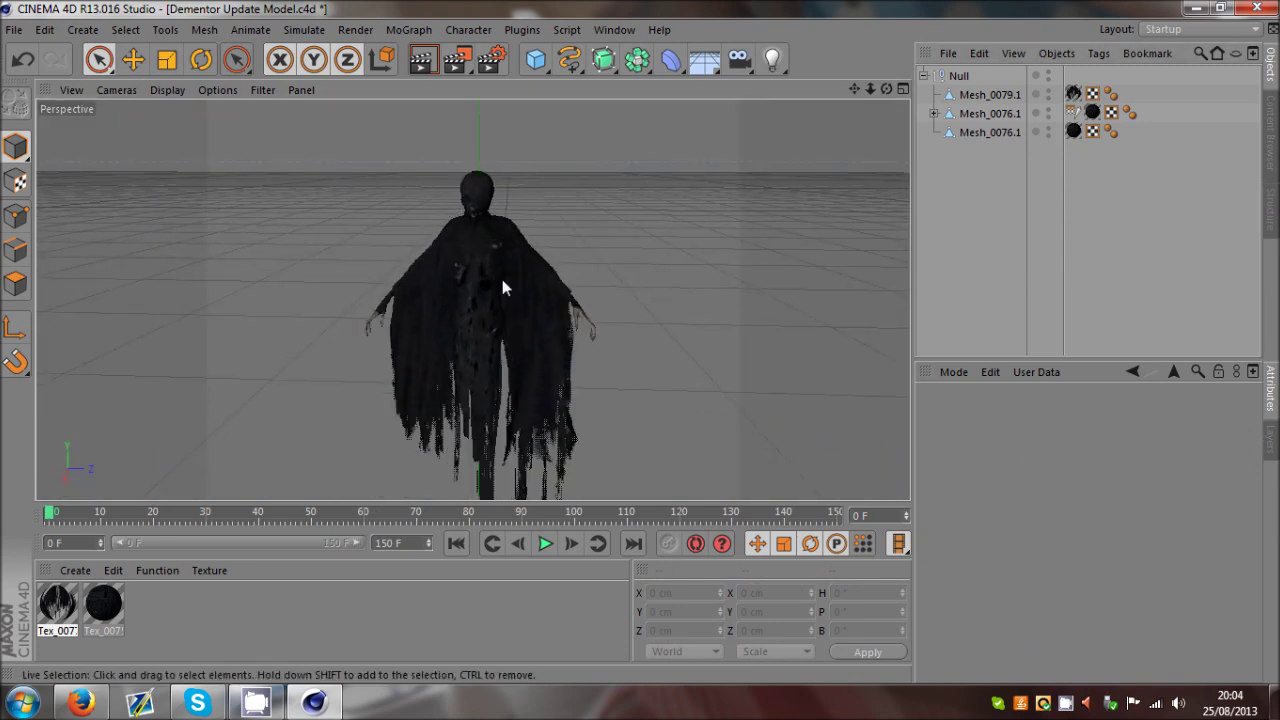
pyautogui.doubleClick(1048, 109)
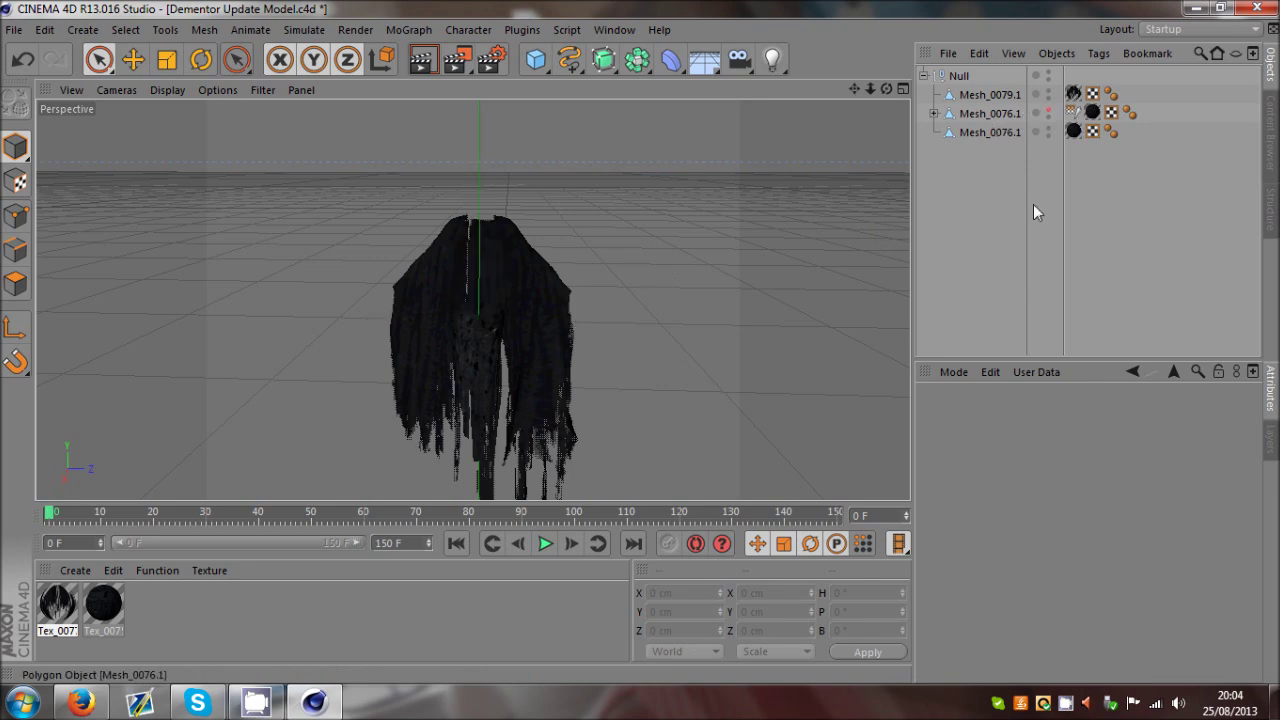
pyautogui.scroll(1, 640, 347)
pyautogui.scroll(1, 640, 348)
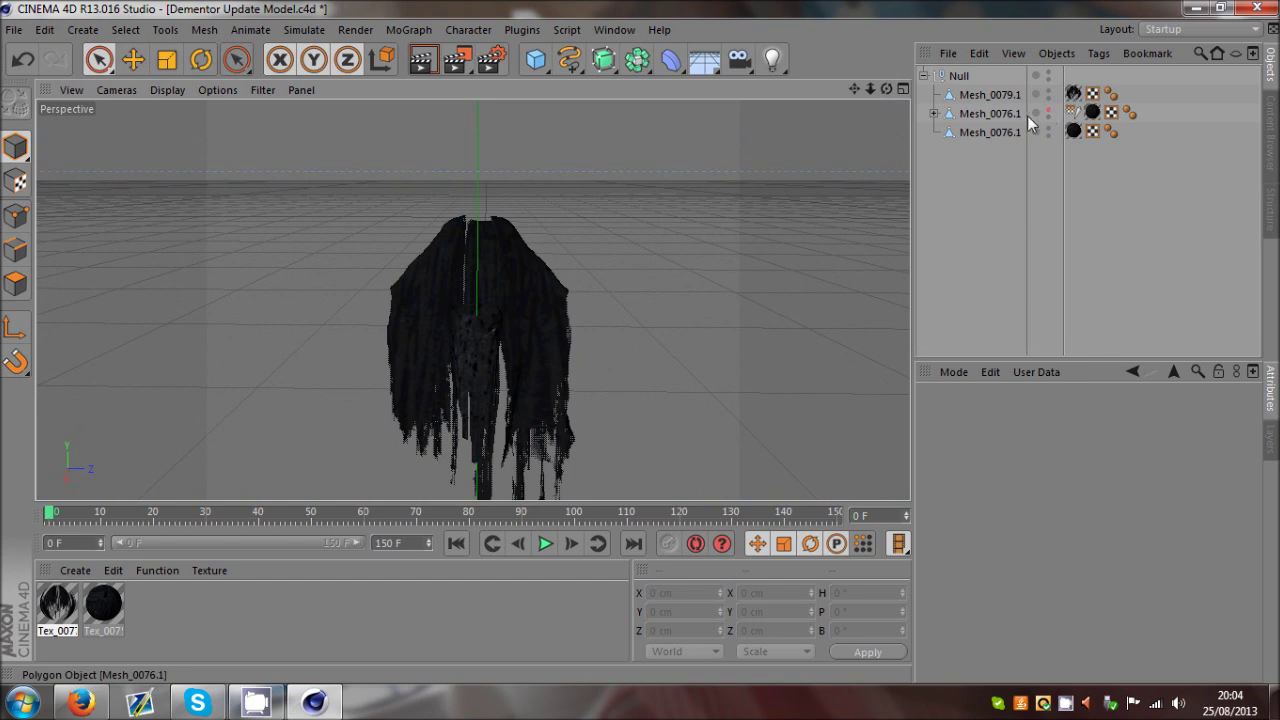
# Step: Inspect the wireframes of the cloak mesh Mesh_0079.1 and the skirt mesh by selecting them in turn
pyautogui.click(977, 111)
pyautogui.click(488, 283)
pyautogui.scroll(2, 488, 283)
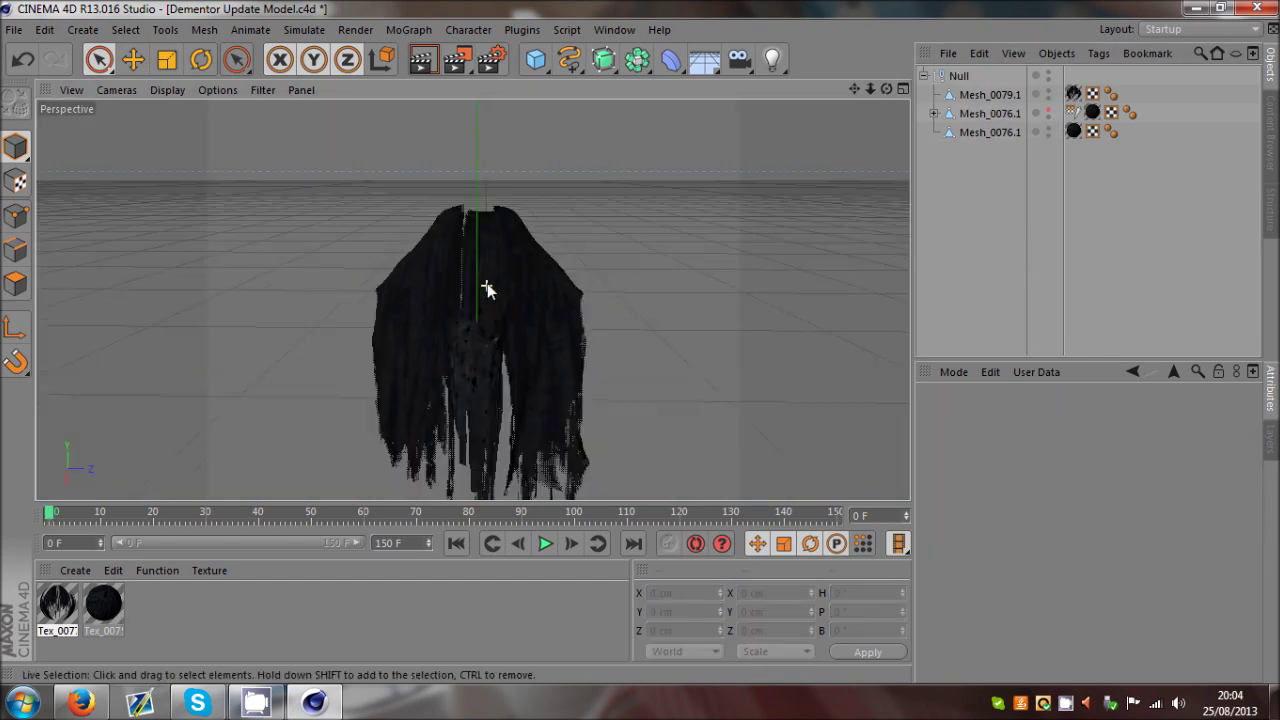
pyautogui.scroll(1, 487, 290)
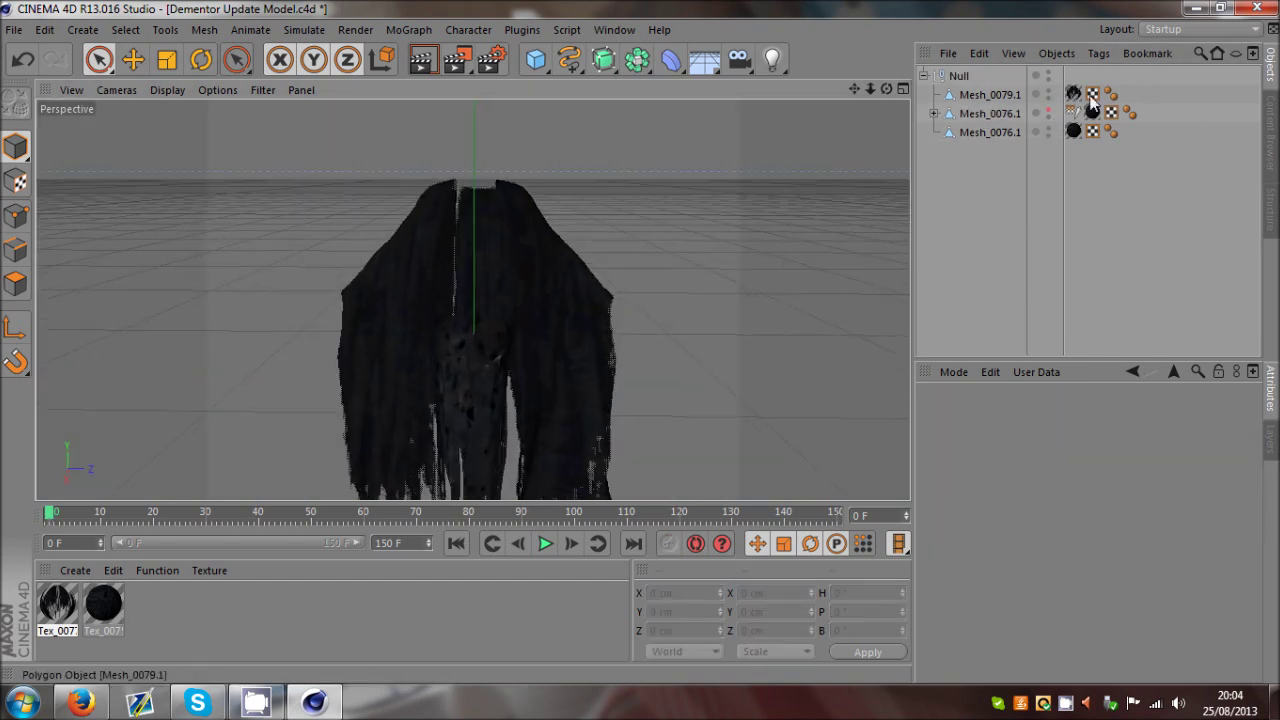
pyautogui.click(933, 114)
pyautogui.click(933, 114)
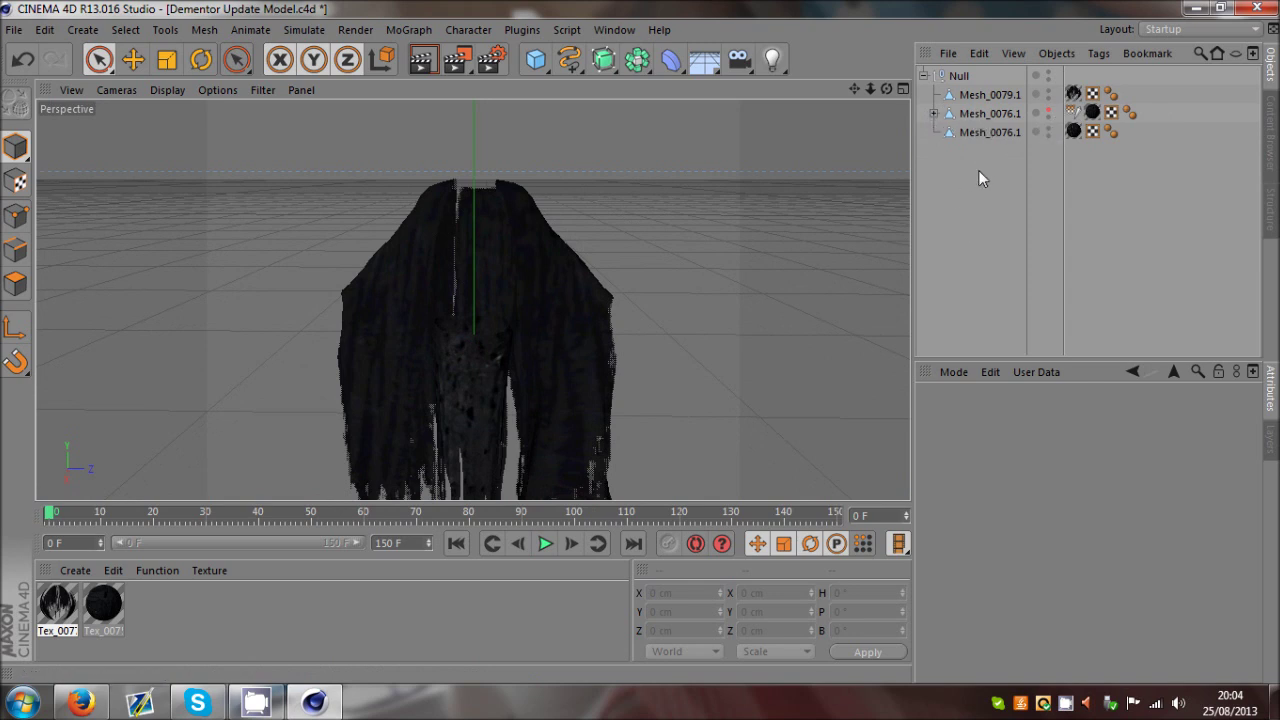
pyautogui.scroll(-2, 508, 194)
pyautogui.scroll(4, 480, 220)
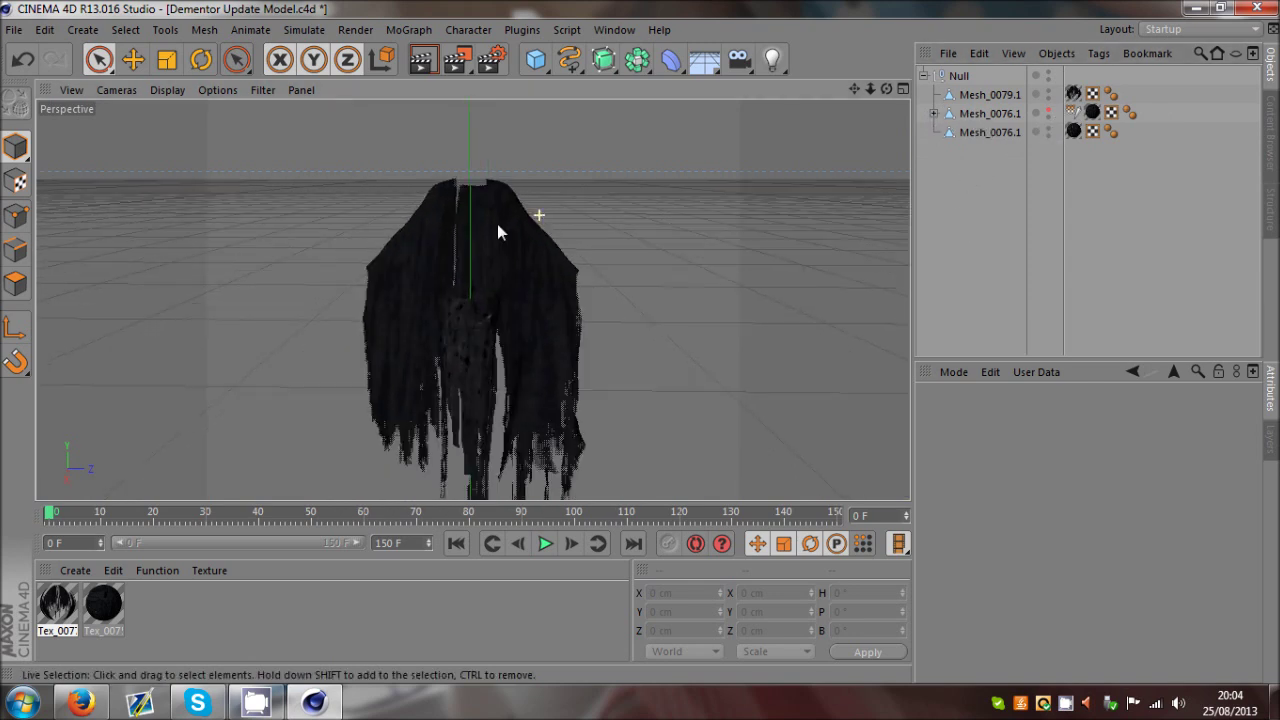
pyautogui.click(972, 97)
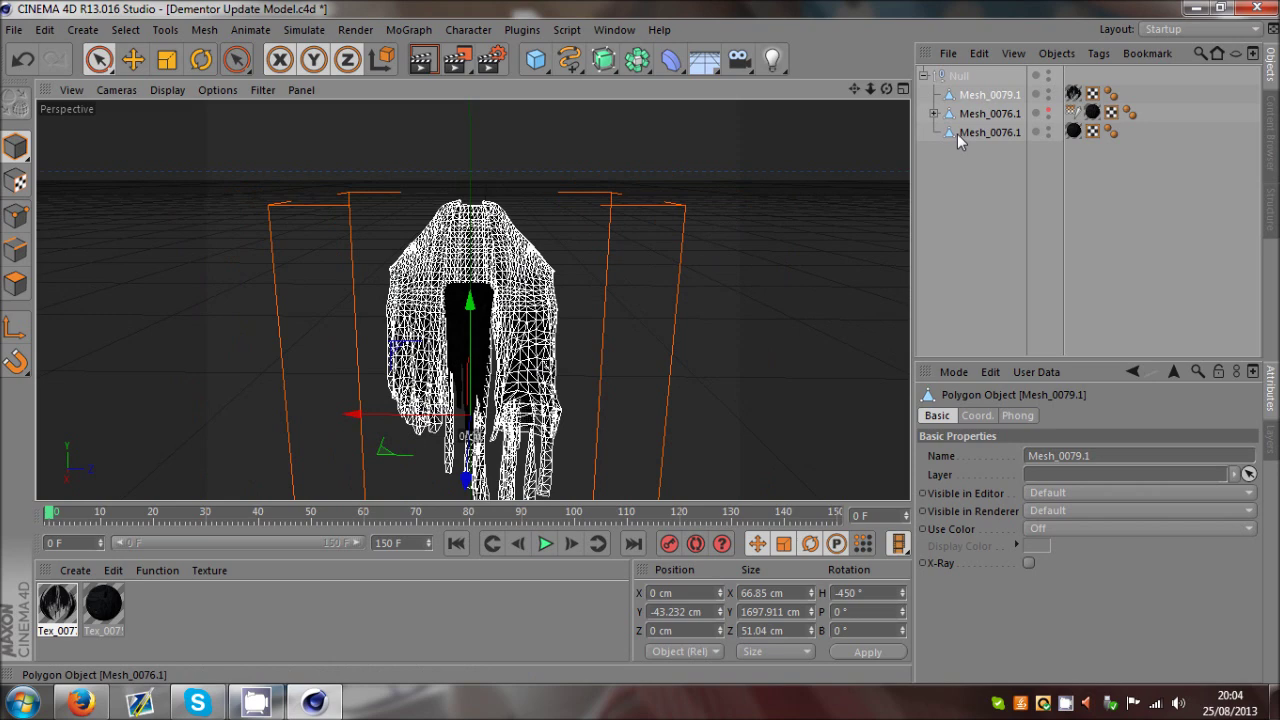
pyautogui.click(972, 136)
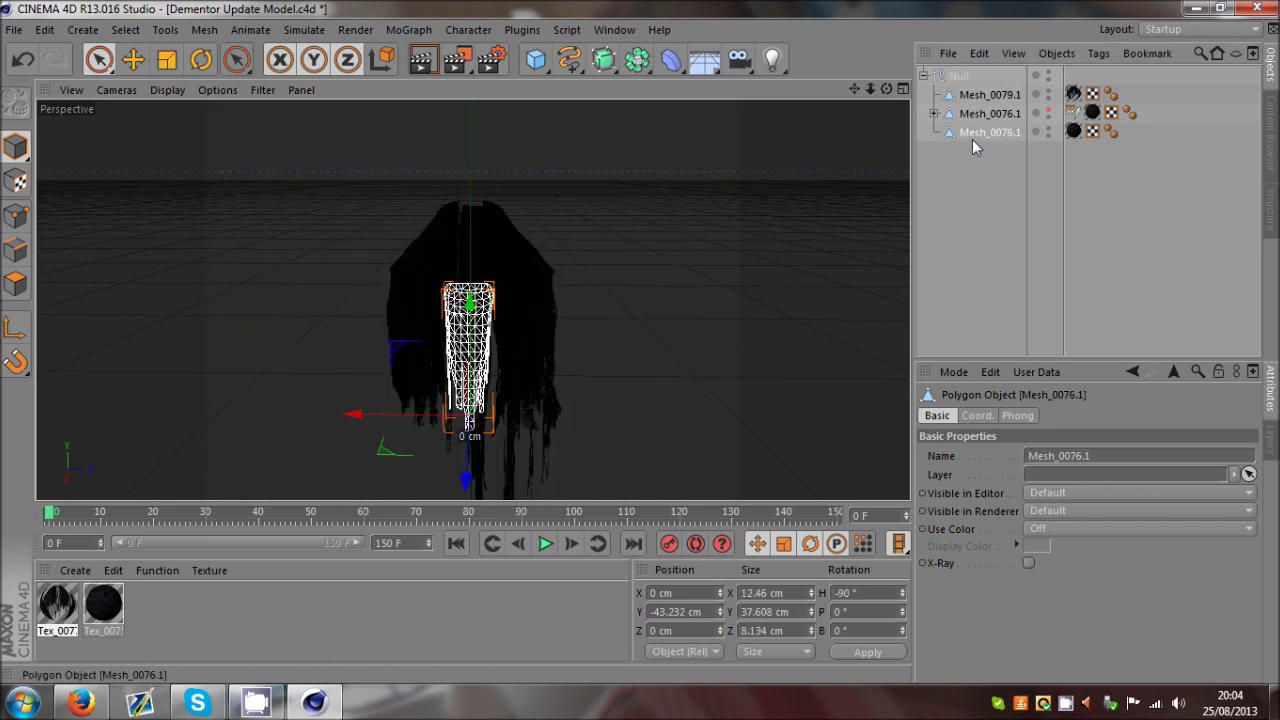
pyautogui.click(966, 95)
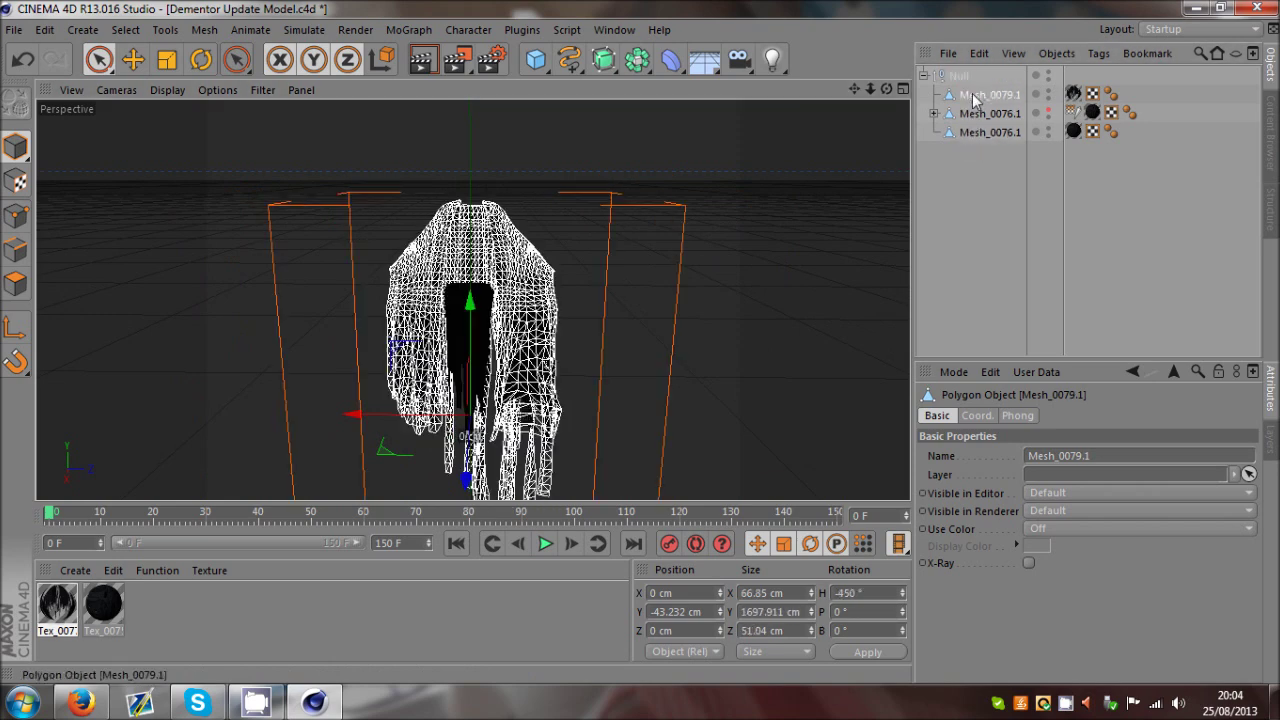
# Step: Add a Cloth simulation tag to the cloak mesh Mesh_0079.1
pyautogui.click(983, 194)
pyautogui.click(640, 345)
pyautogui.keyDown('alt'); pyautogui.moveTo(641, 349); pyautogui.dragTo(641, 349); pyautogui.keyUp('alt')
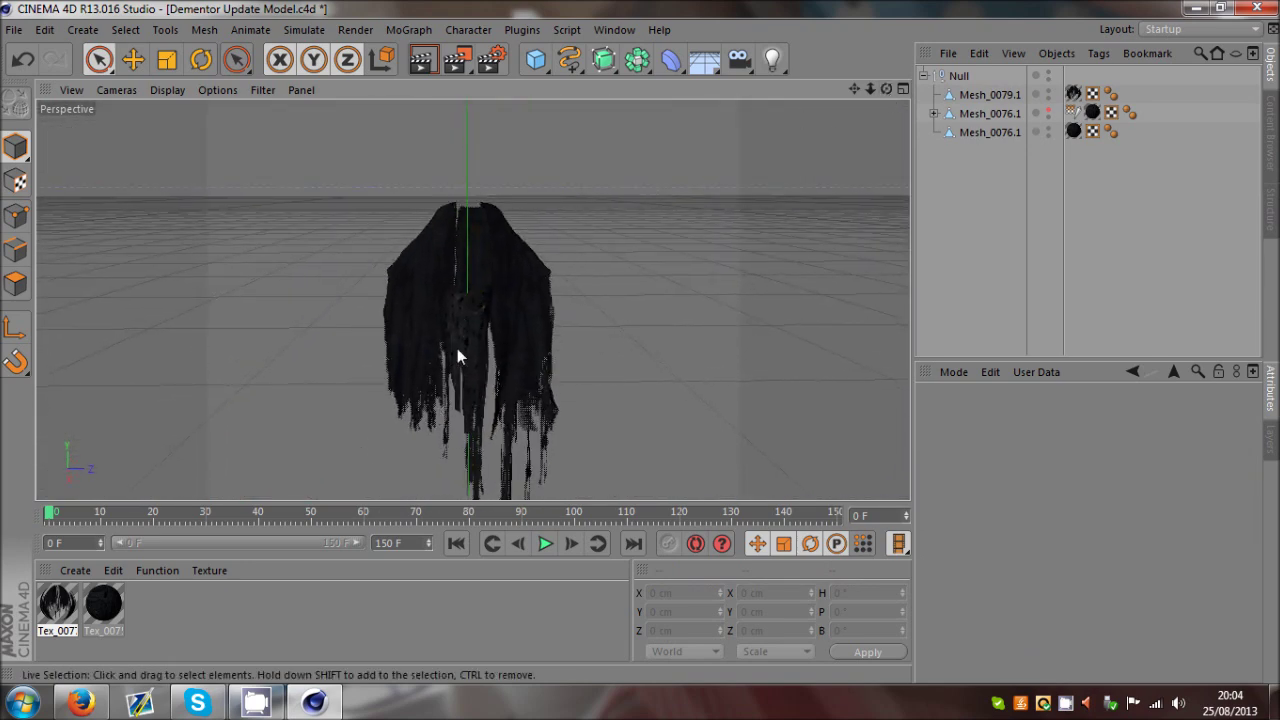
pyautogui.scroll(2, 423, 300)
pyautogui.click(968, 95)
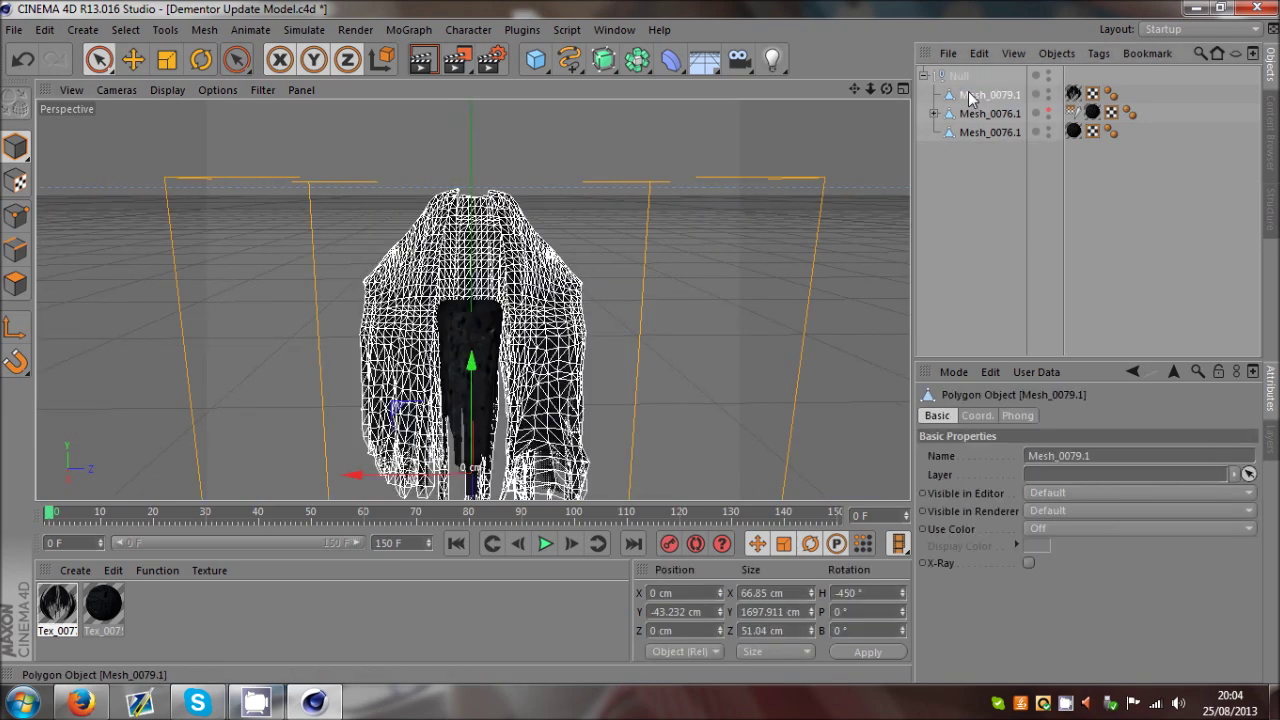
pyautogui.rightClick(984, 104)
pyautogui.moveTo(1033, 186)
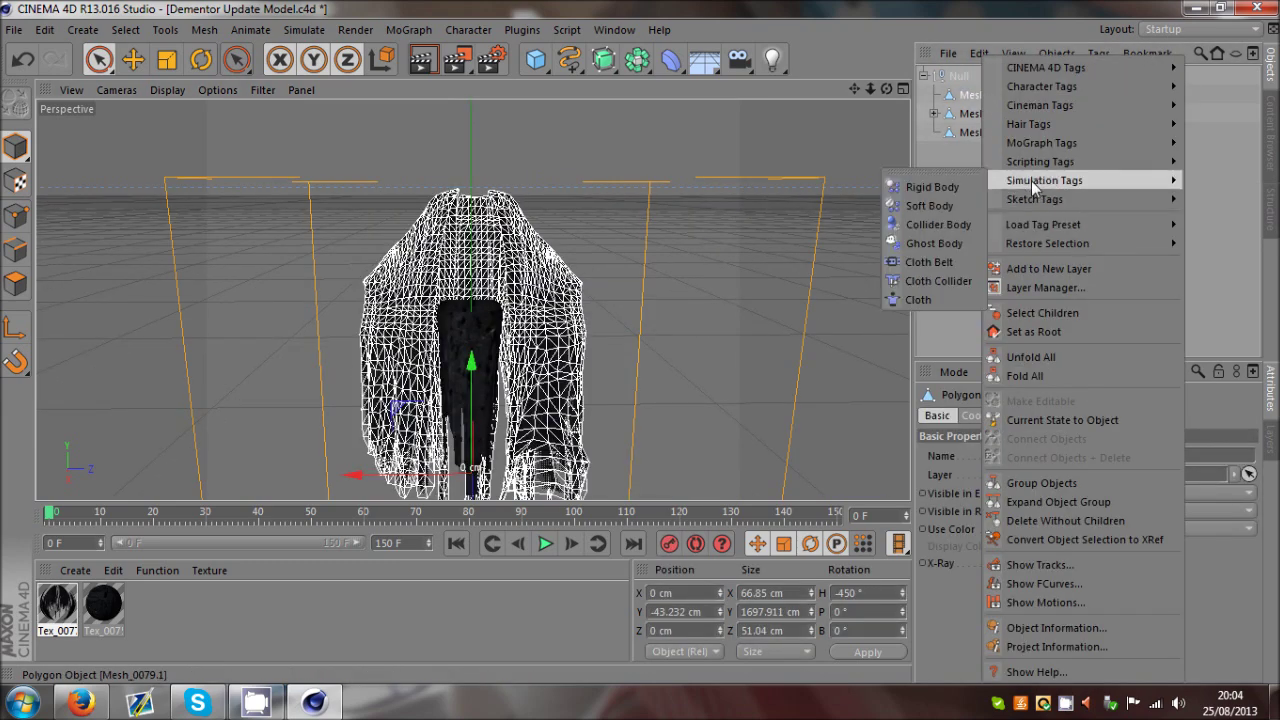
pyautogui.click(932, 299)
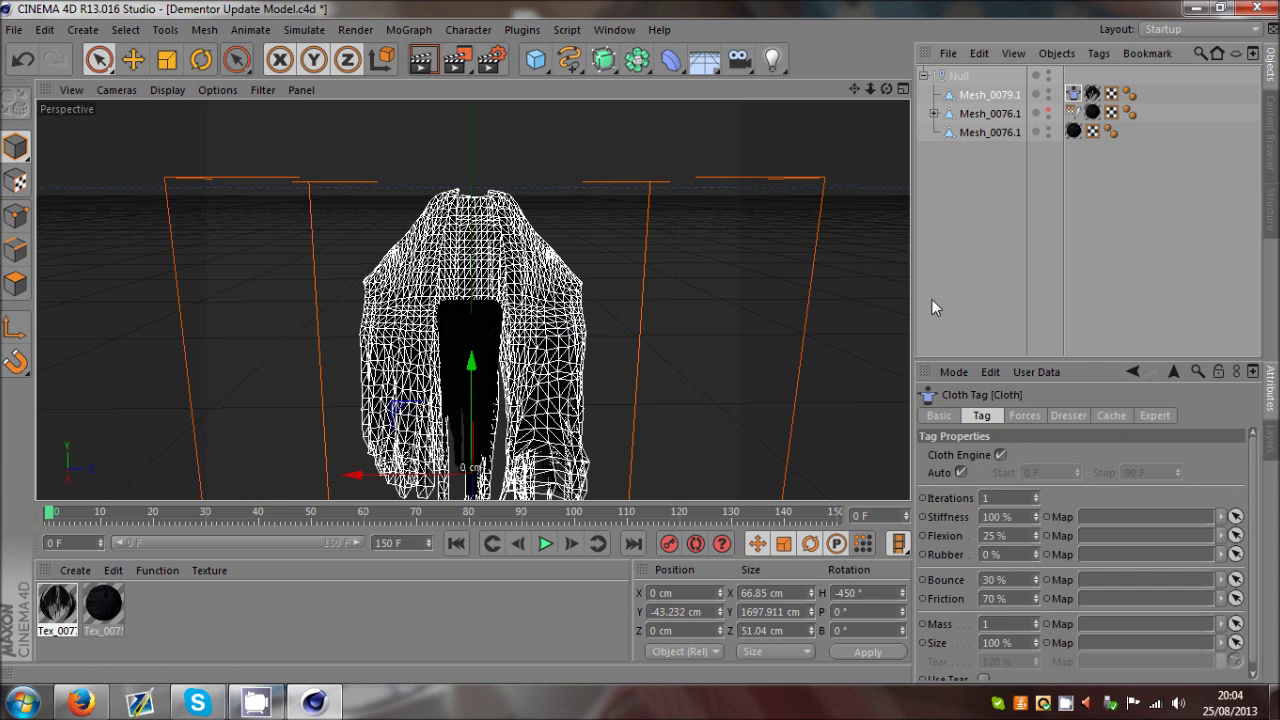
pyautogui.rightClick(990, 100)
pyautogui.moveTo(1045, 182)
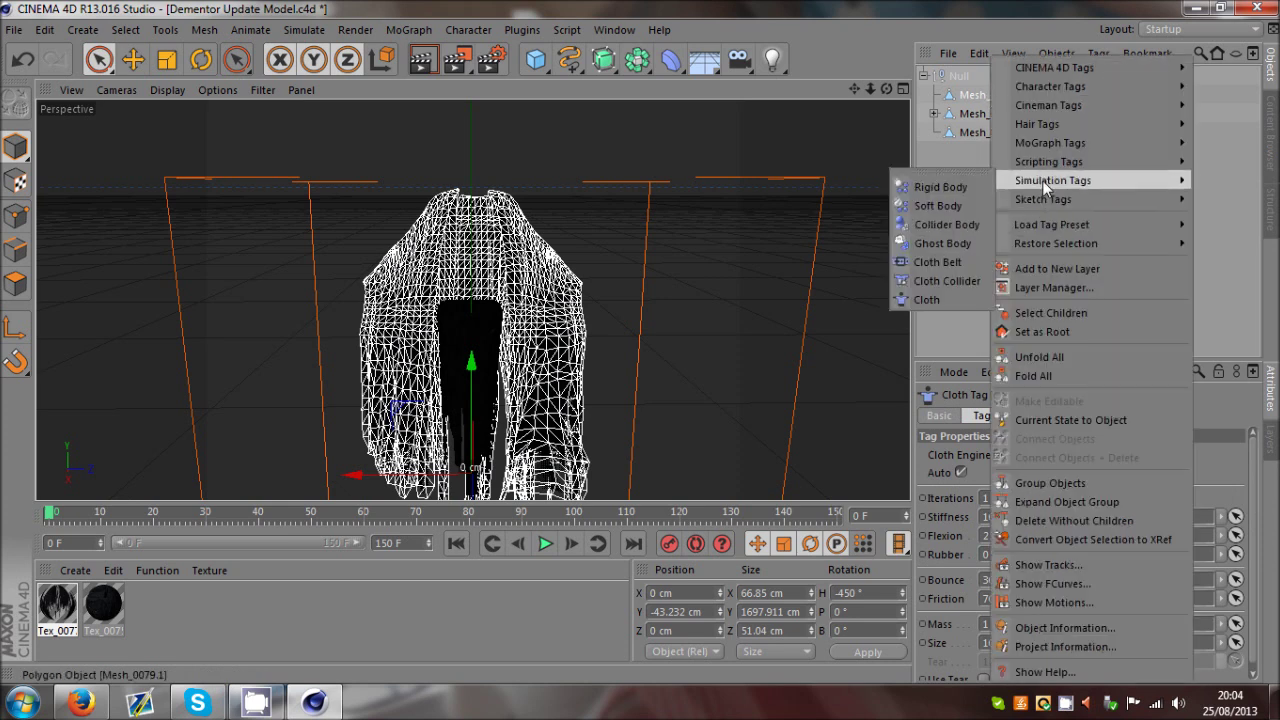
pyautogui.click(959, 249)
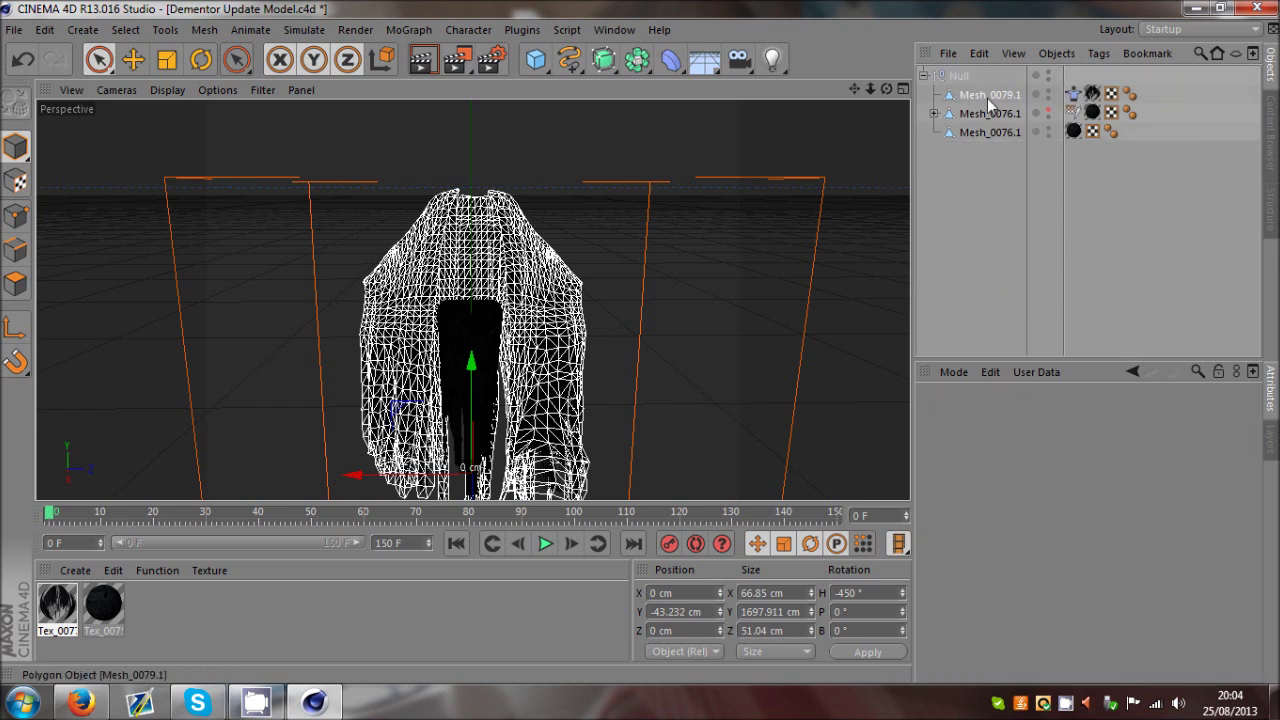
# Step: Add a Cloth Belt simulation tag to the cloak mesh Mesh_0079.1 and open its properties
pyautogui.rightClick(990, 103)
pyautogui.moveTo(1045, 180)
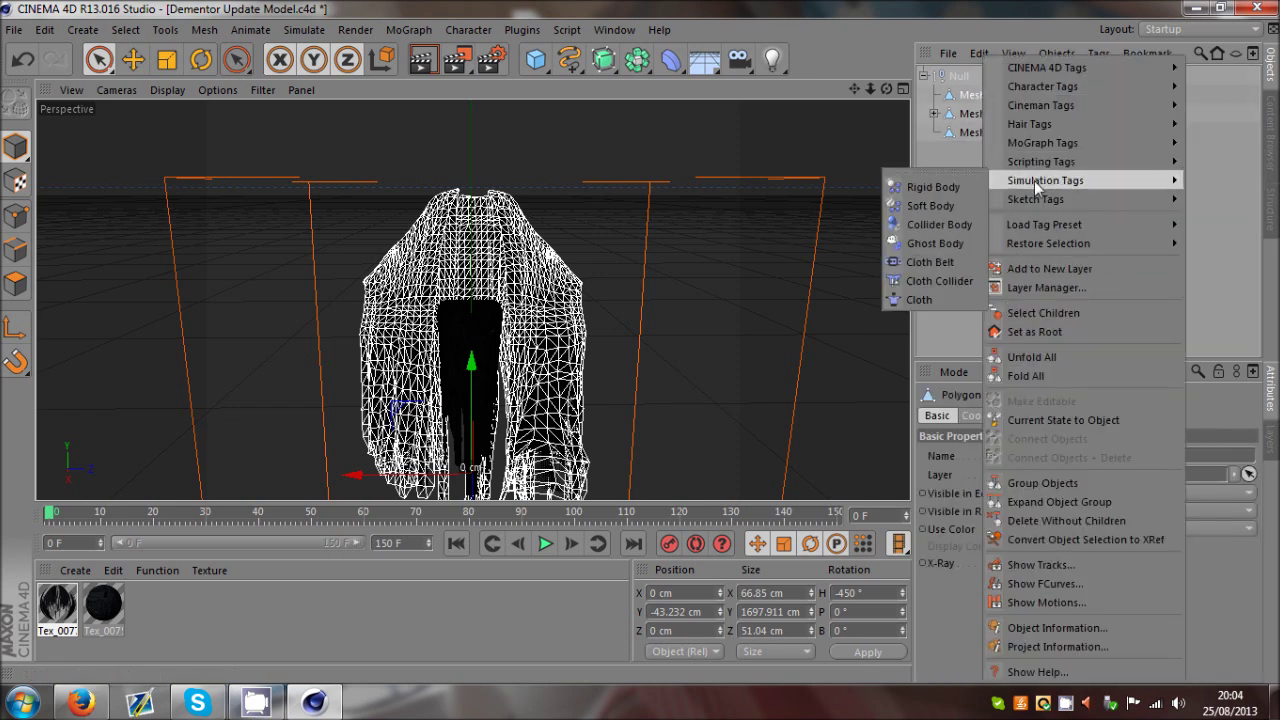
pyautogui.click(932, 263)
pyautogui.click(1080, 119)
pyautogui.click(1073, 95)
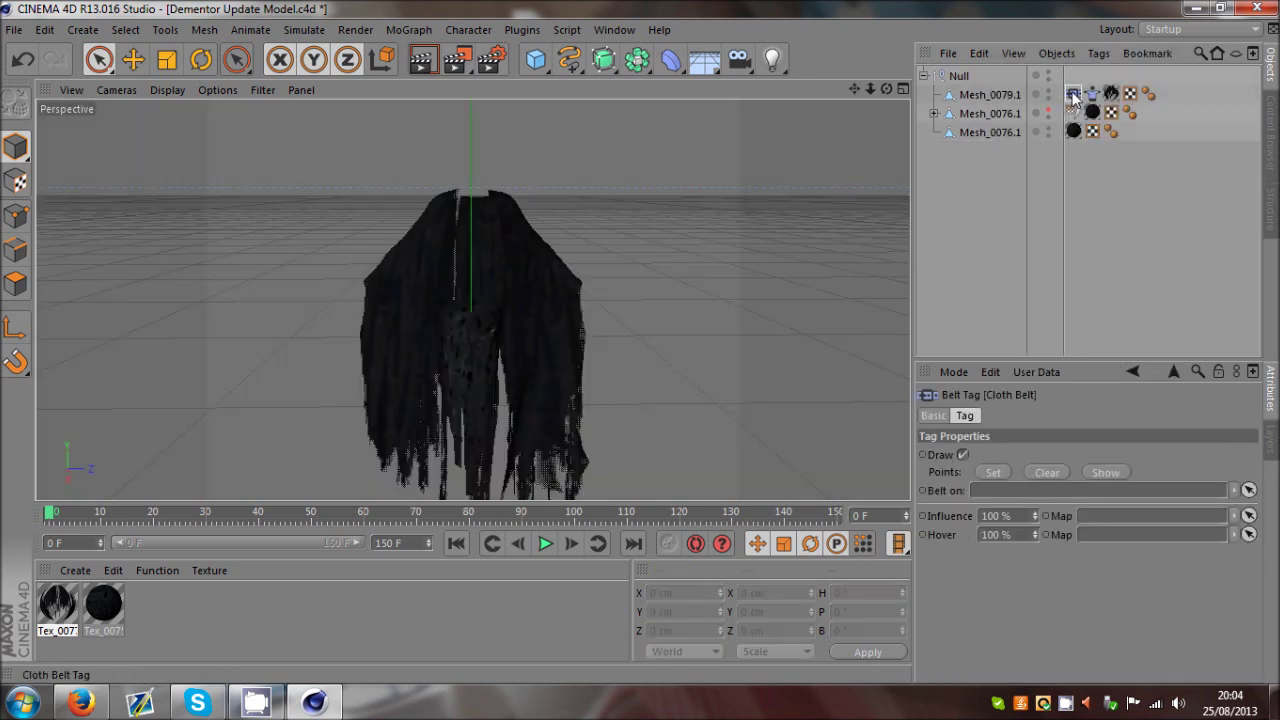
# Step: Examine the cloak's Cloth tag settings and check which mesh carries the cloth and belt tags
pyautogui.click(1092, 94)
pyautogui.click(1117, 227)
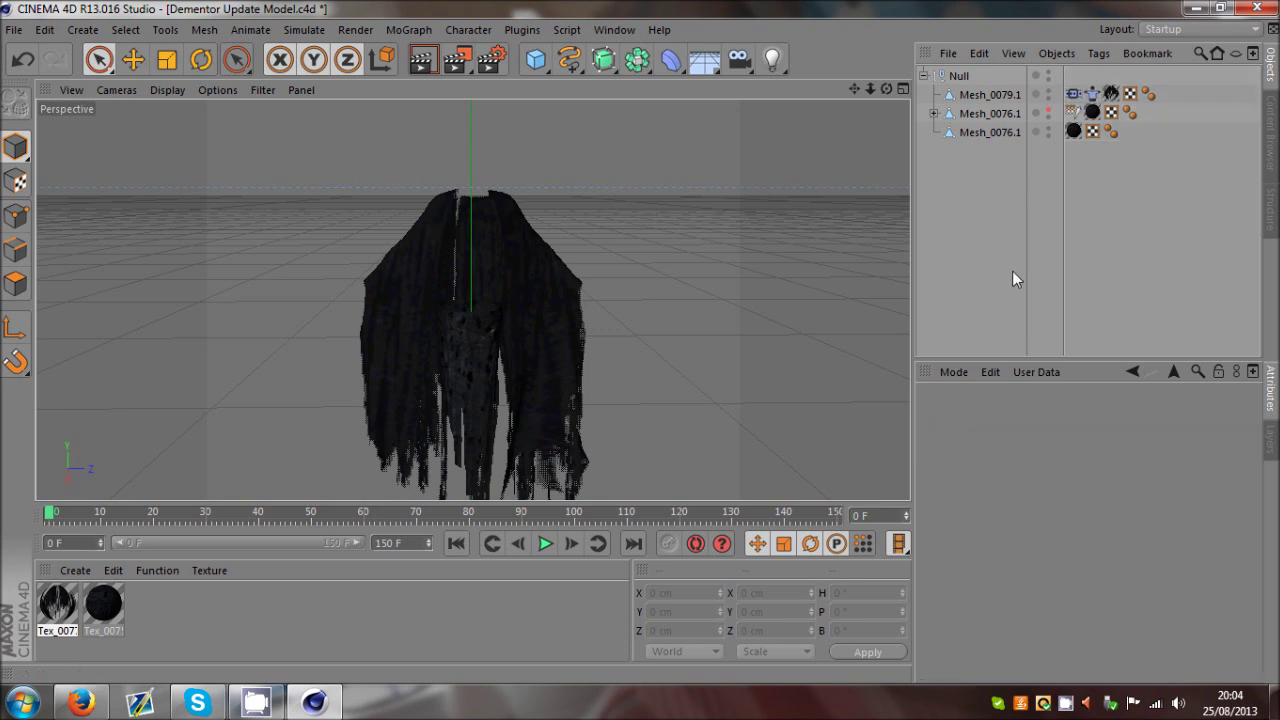
pyautogui.click(1092, 94)
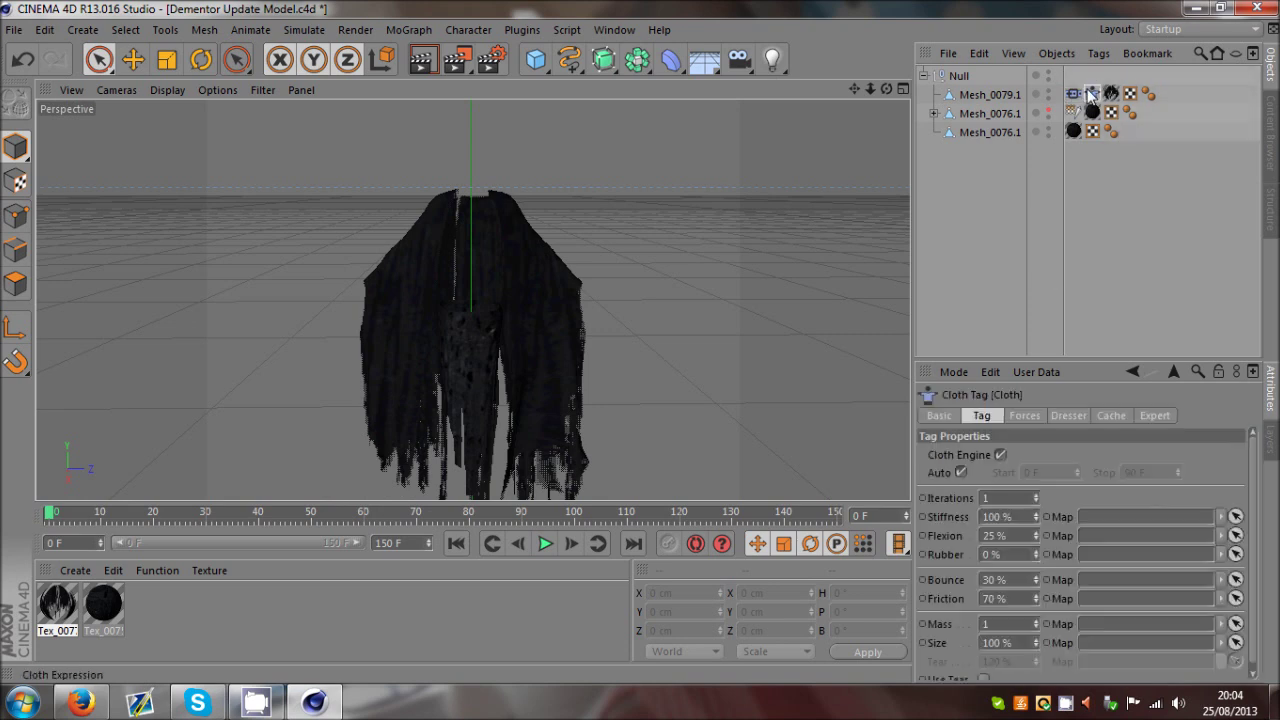
pyautogui.click(1087, 226)
pyautogui.click(970, 95)
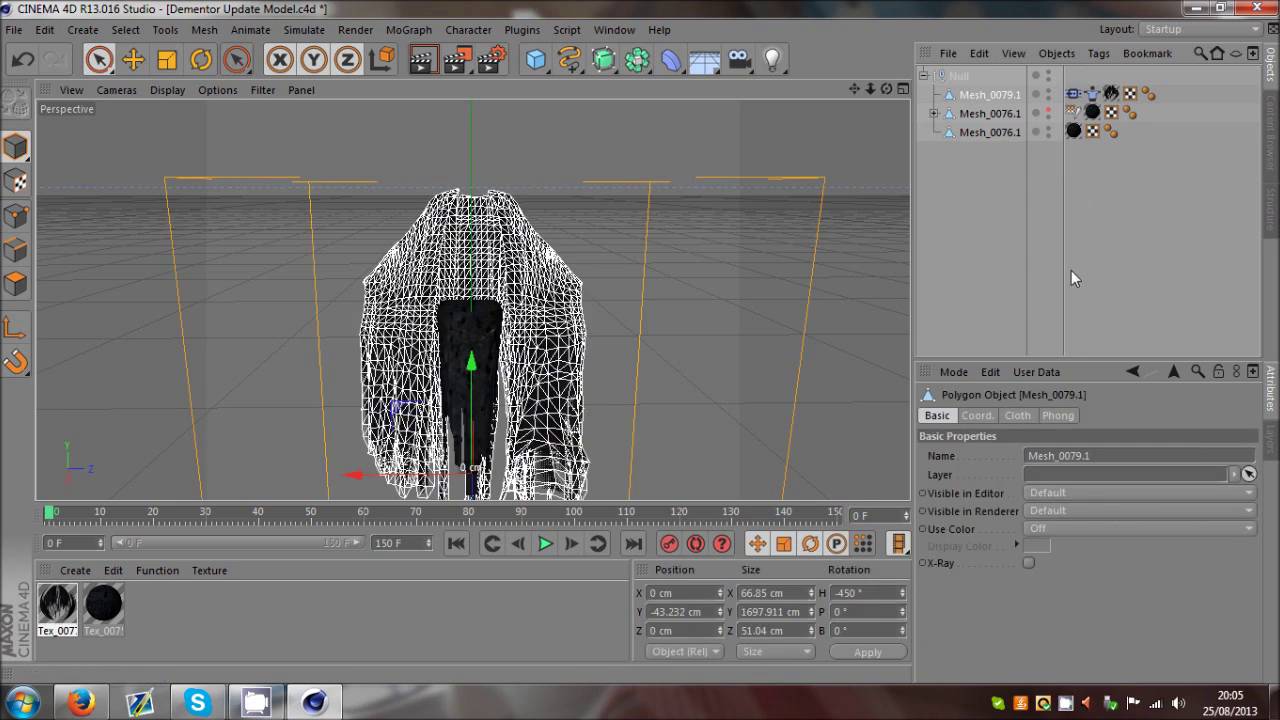
pyautogui.click(1071, 275)
pyautogui.click(449, 275)
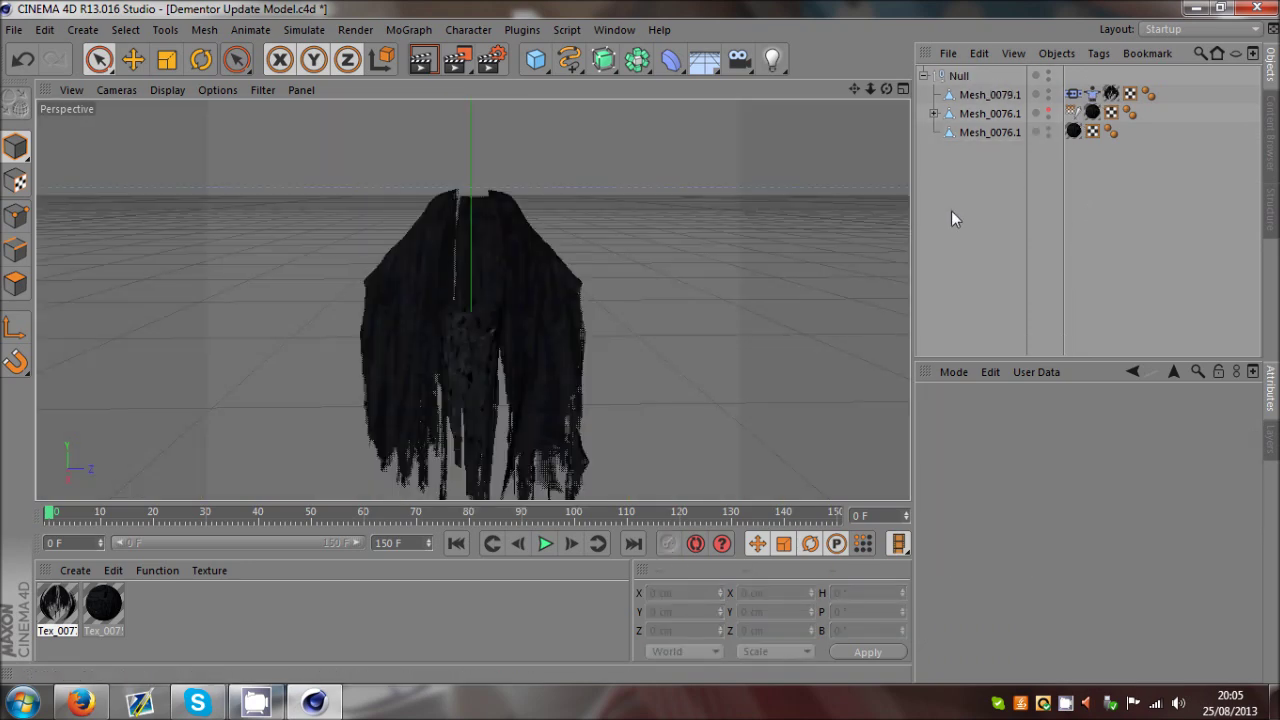
pyautogui.scroll(-4, 540, 289)
pyautogui.scroll(4, 494, 448)
pyautogui.scroll(-2, 424, 302)
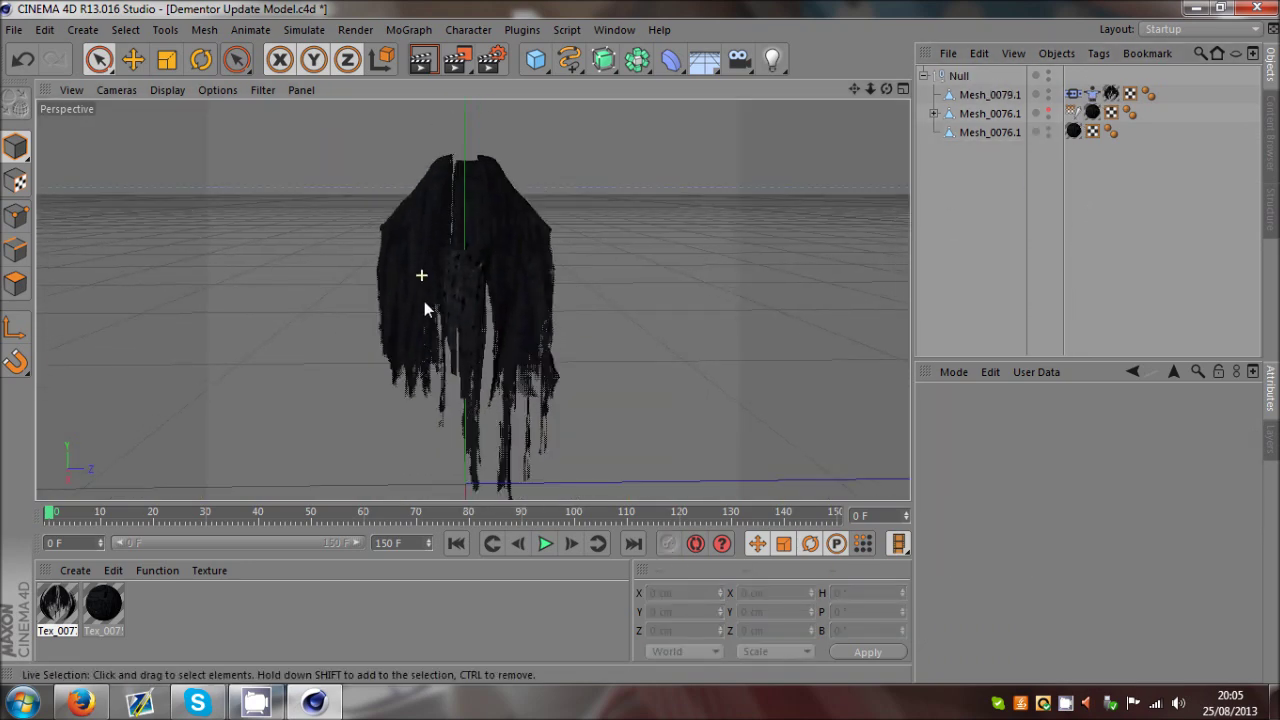
# Step: Play the cloth simulation briefly and return the animation to its first frame
pyautogui.click(553, 547)
pyautogui.click(456, 544)
pyautogui.scroll(-4, 465, 295)
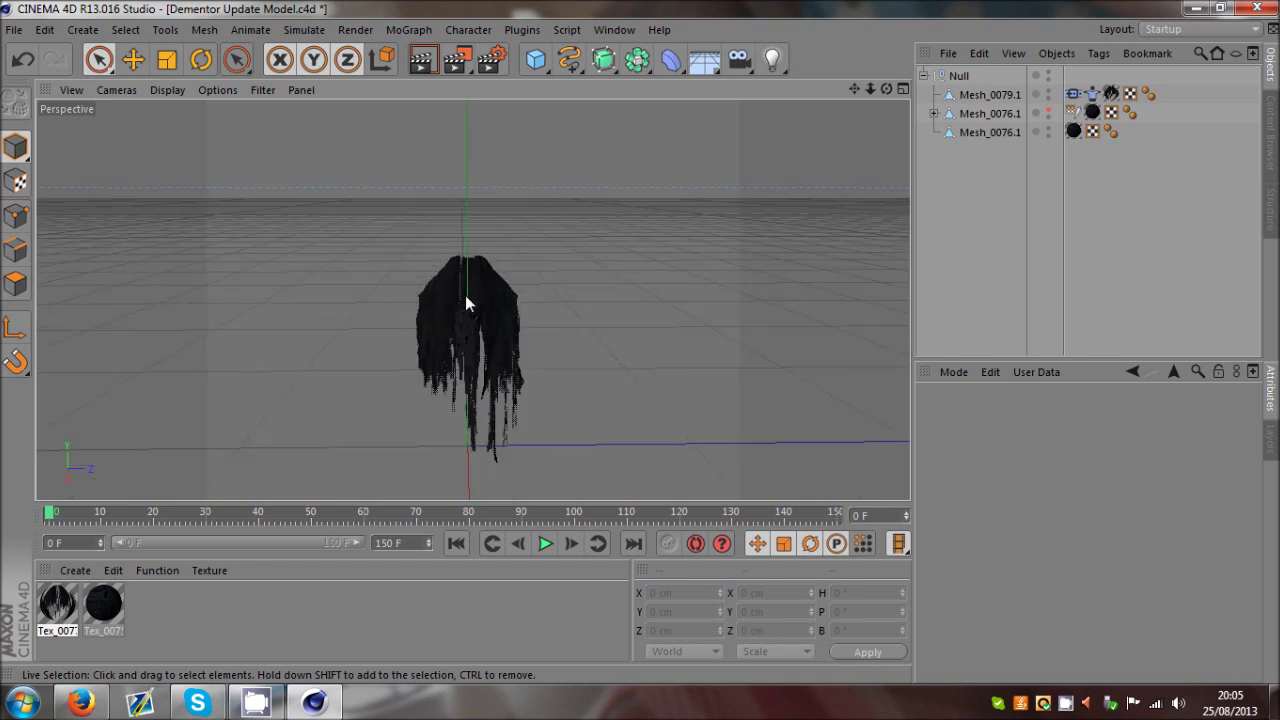
pyautogui.scroll(7, 466, 270)
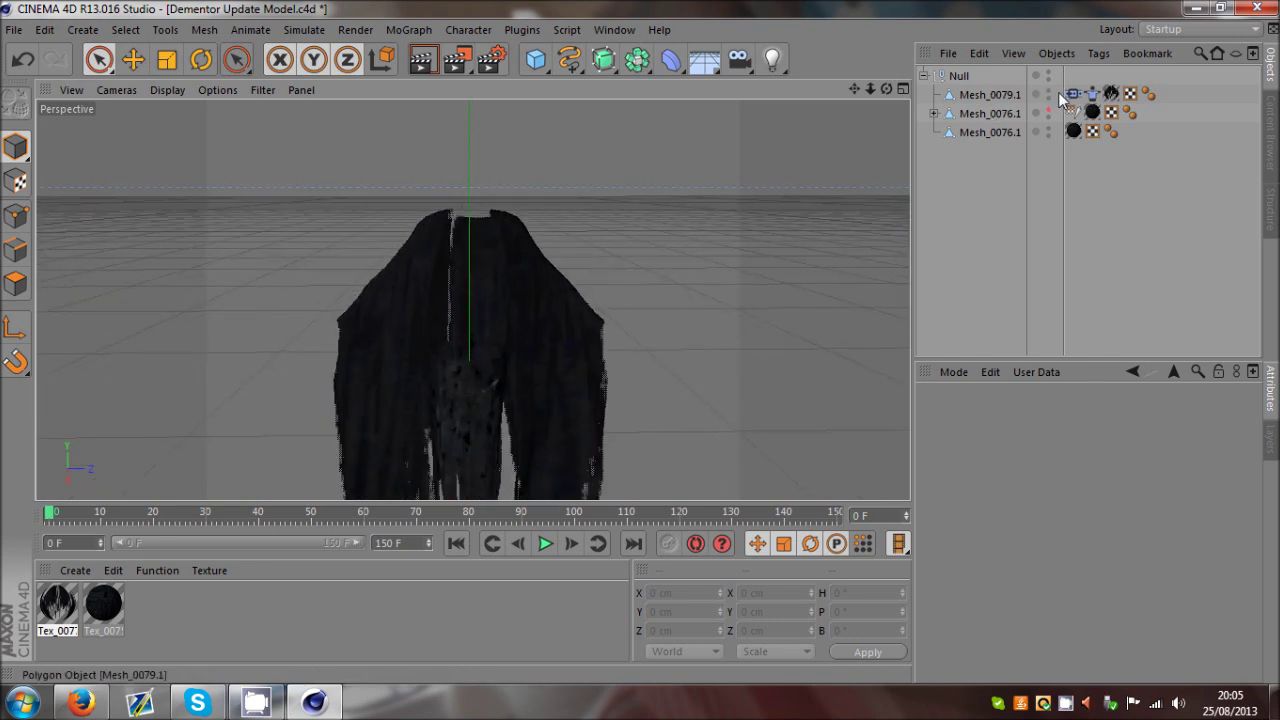
# Step: Assign the body mesh Mesh_0076.1 as the Belt on object of the cloak's Cloth Belt tag
pyautogui.click(1072, 94)
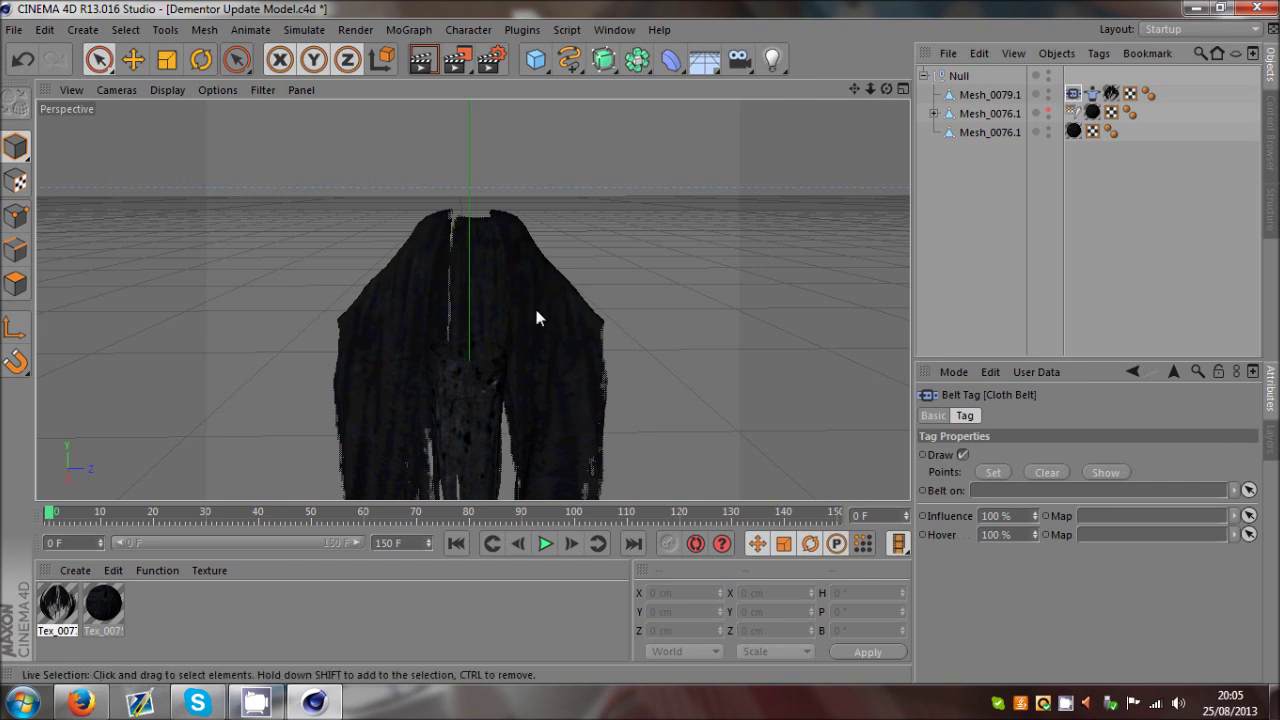
pyautogui.click(1006, 115)
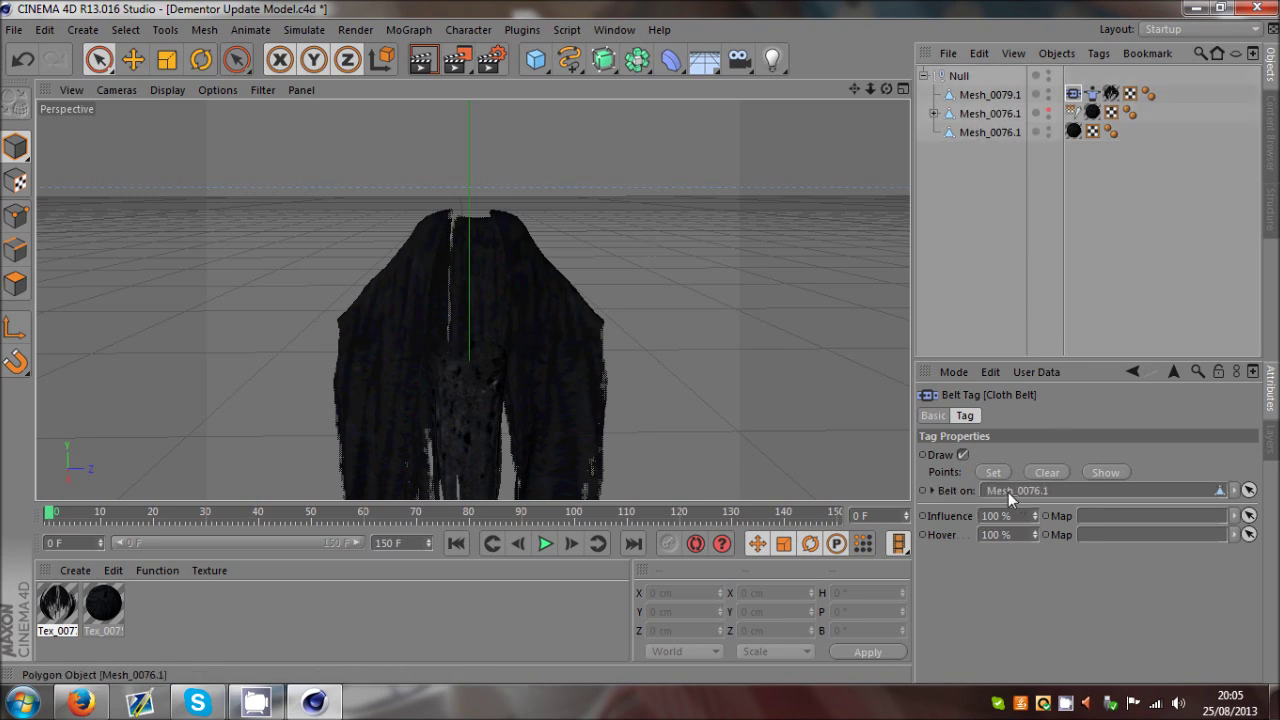
pyautogui.click(990, 151)
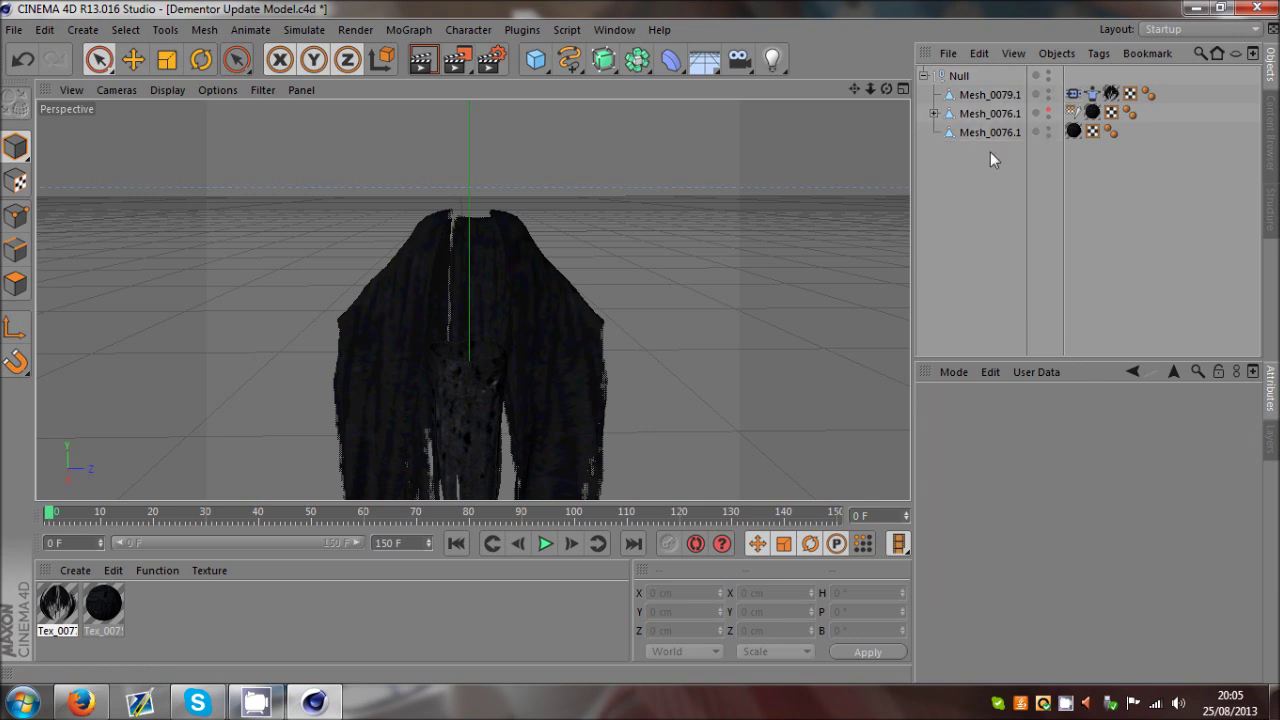
pyautogui.click(1073, 94)
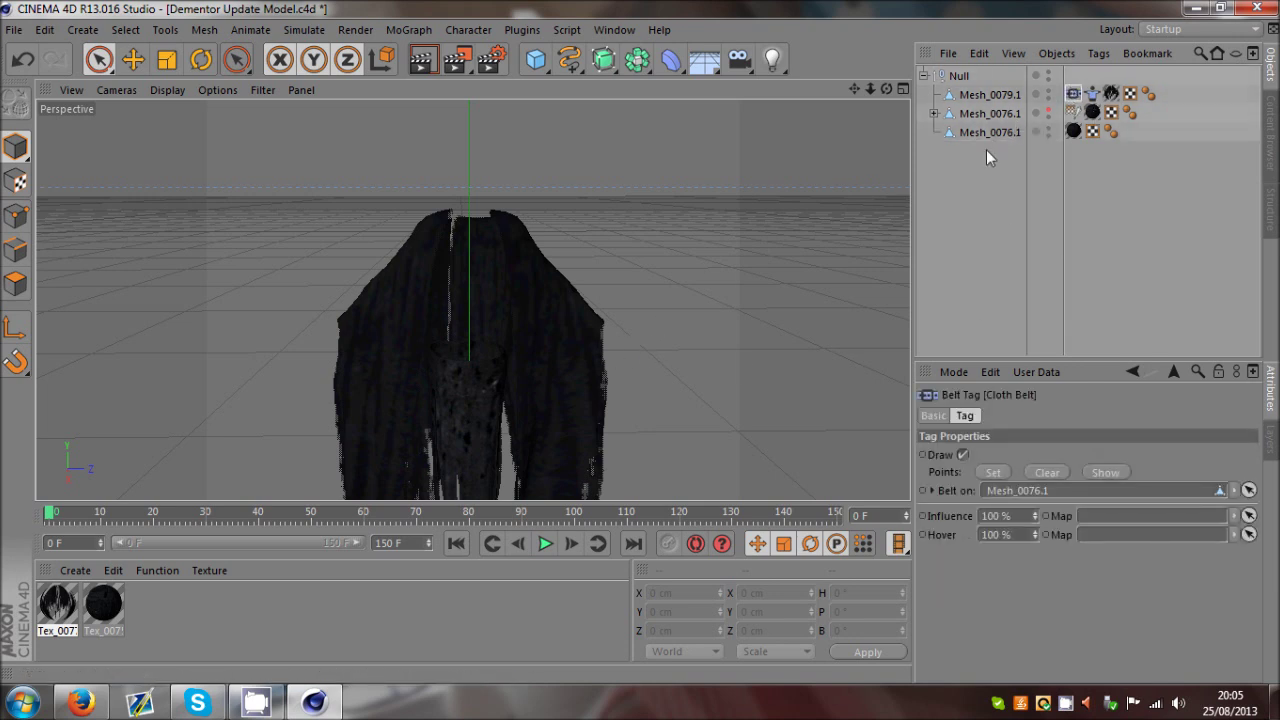
# Step: Show the body mesh in the viewport again and check the Cloth Belt tag's settings
pyautogui.click(1000, 96)
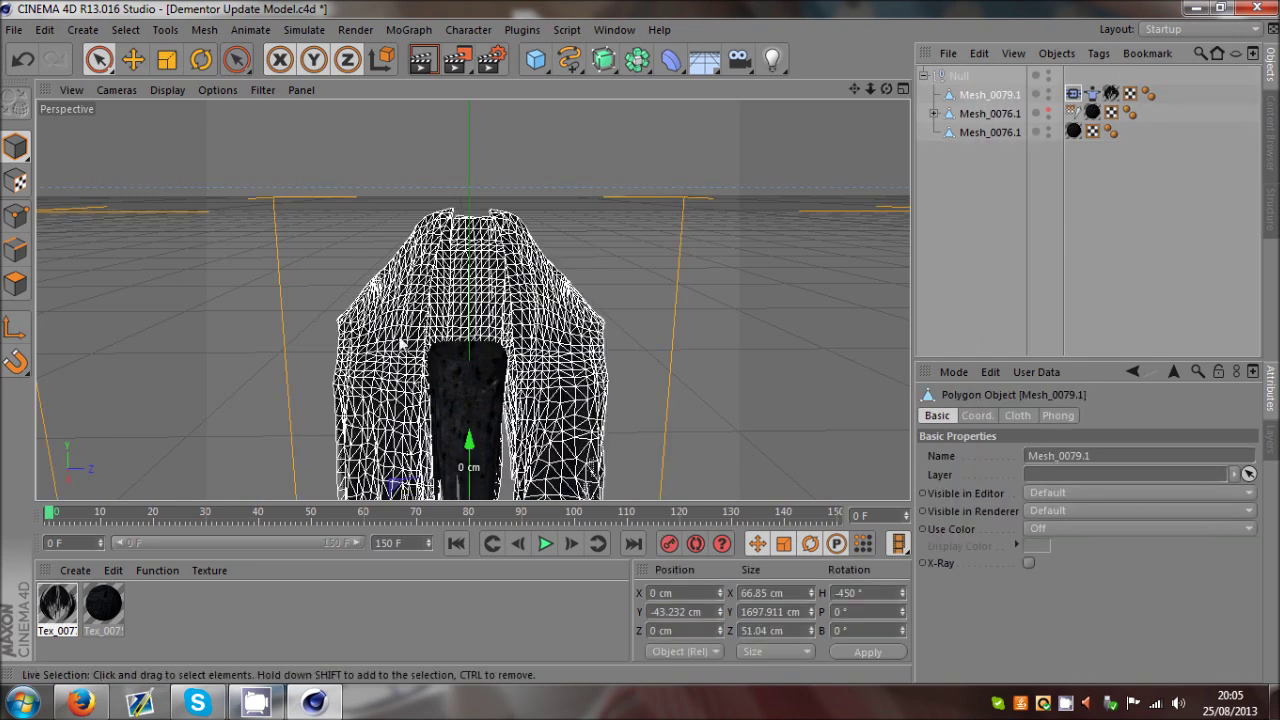
pyautogui.click(1065, 113)
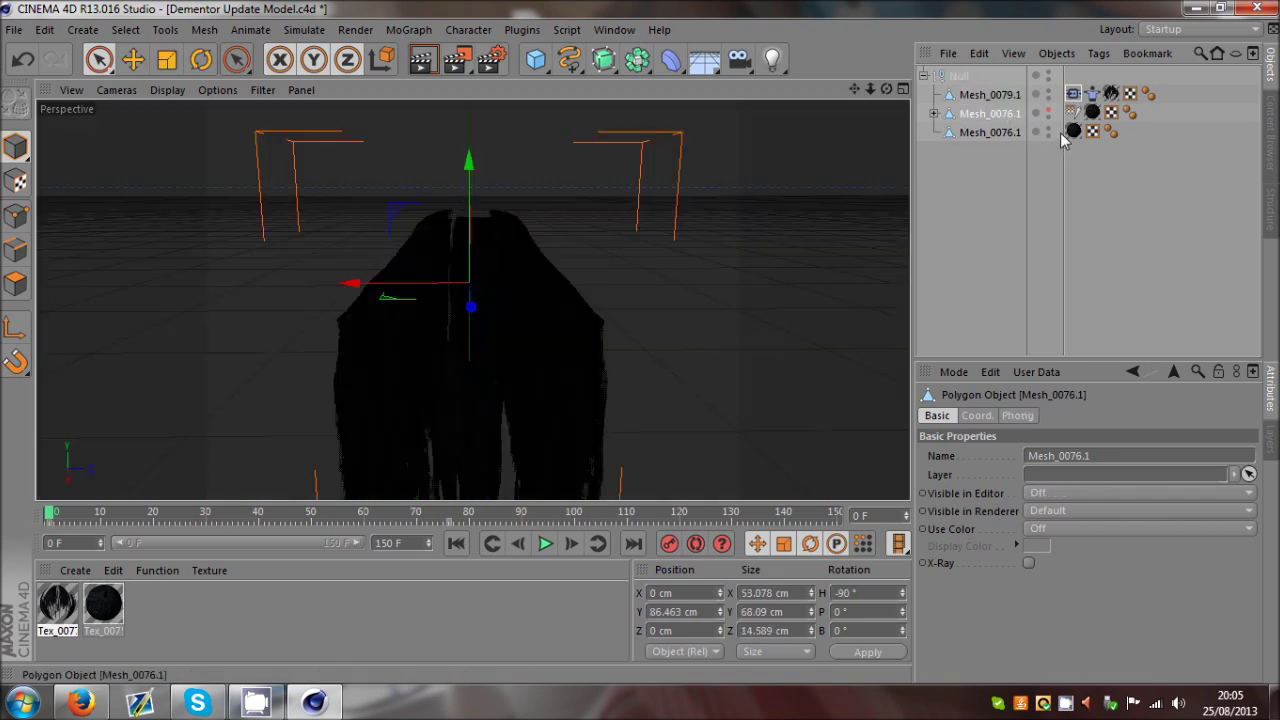
pyautogui.click(1048, 111)
pyautogui.click(1000, 194)
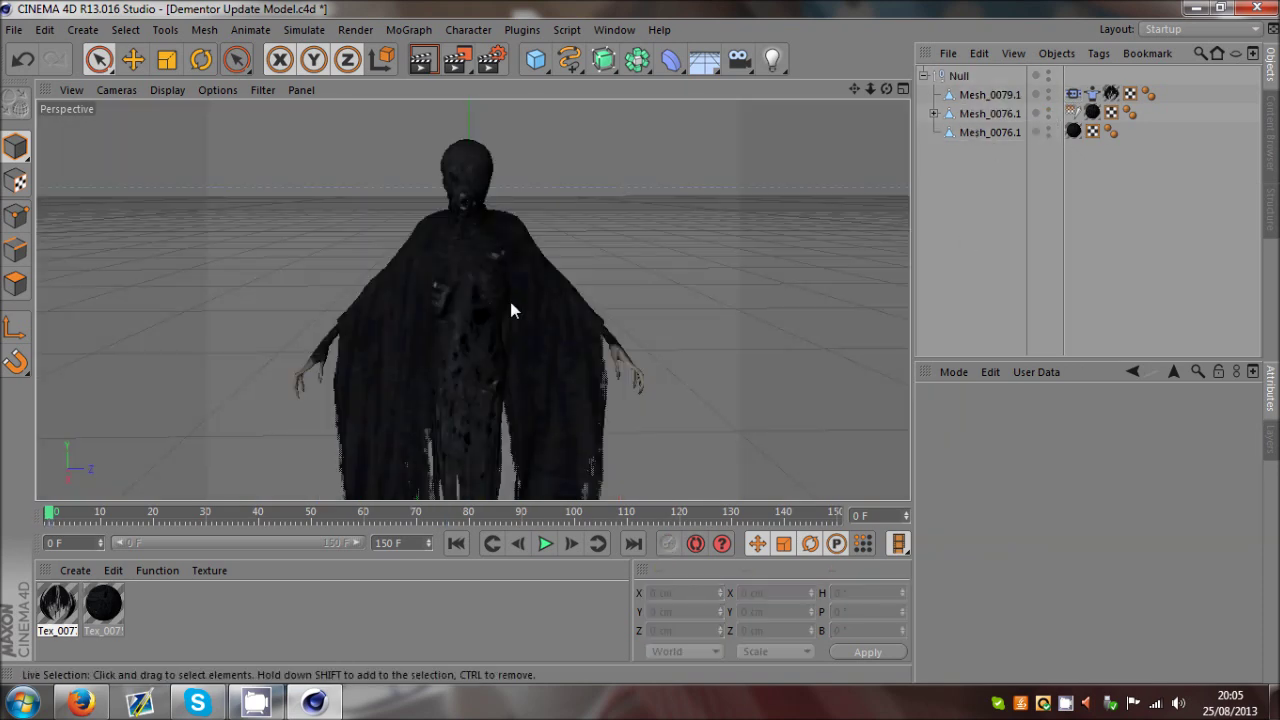
pyautogui.click(1073, 95)
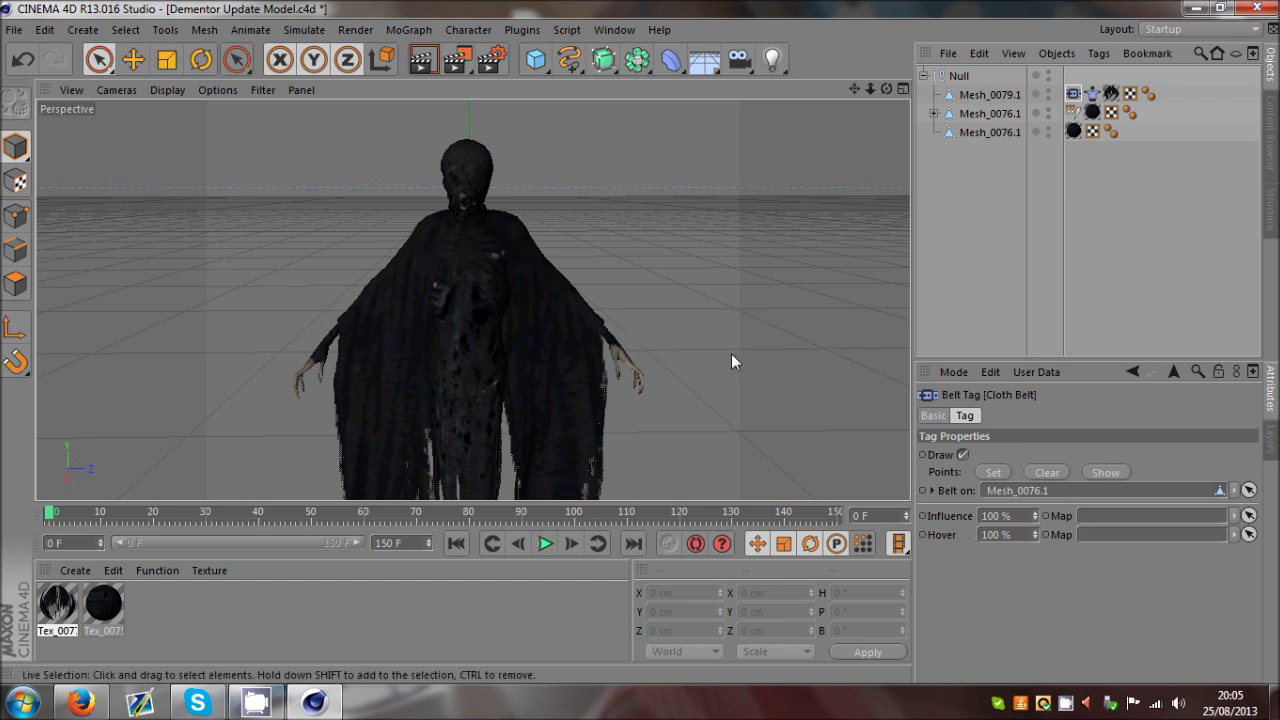
pyautogui.click(634, 354)
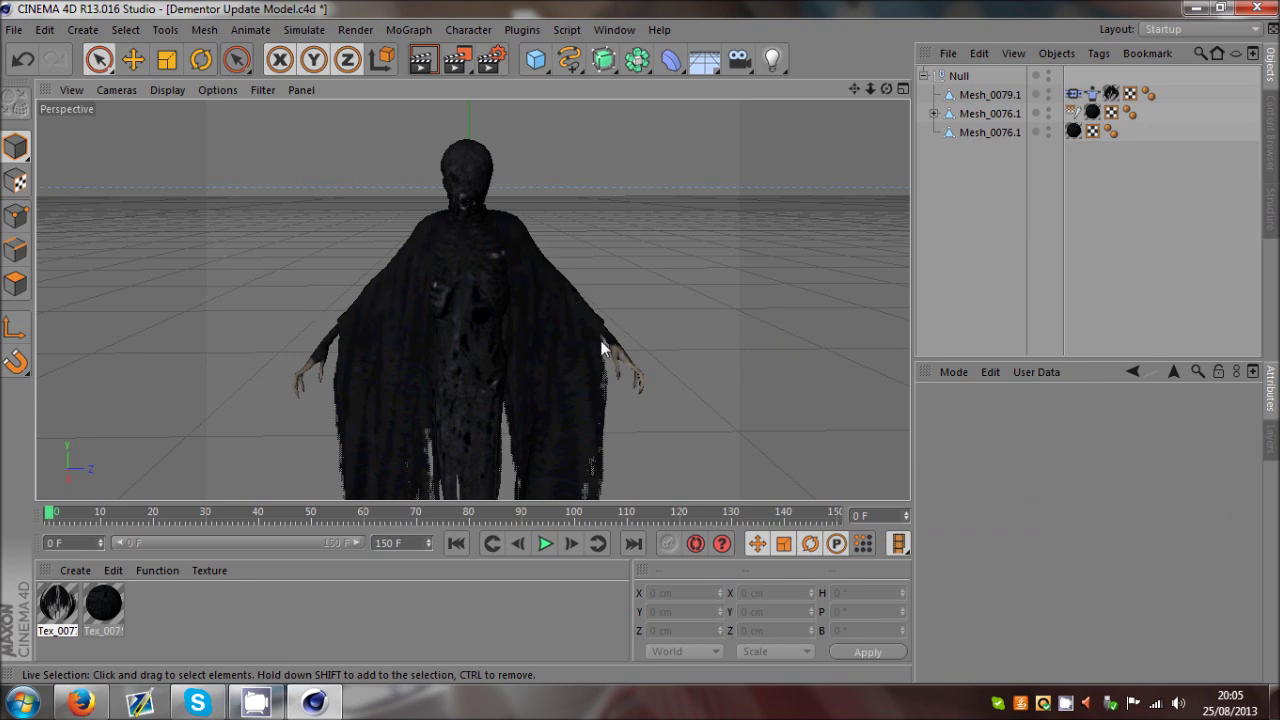
# Step: Select the cloak mesh's upper points along both shoulders and arms in point mode with Live Selection
pyautogui.moveTo(885, 90); pyautogui.dragTo(526, 278)
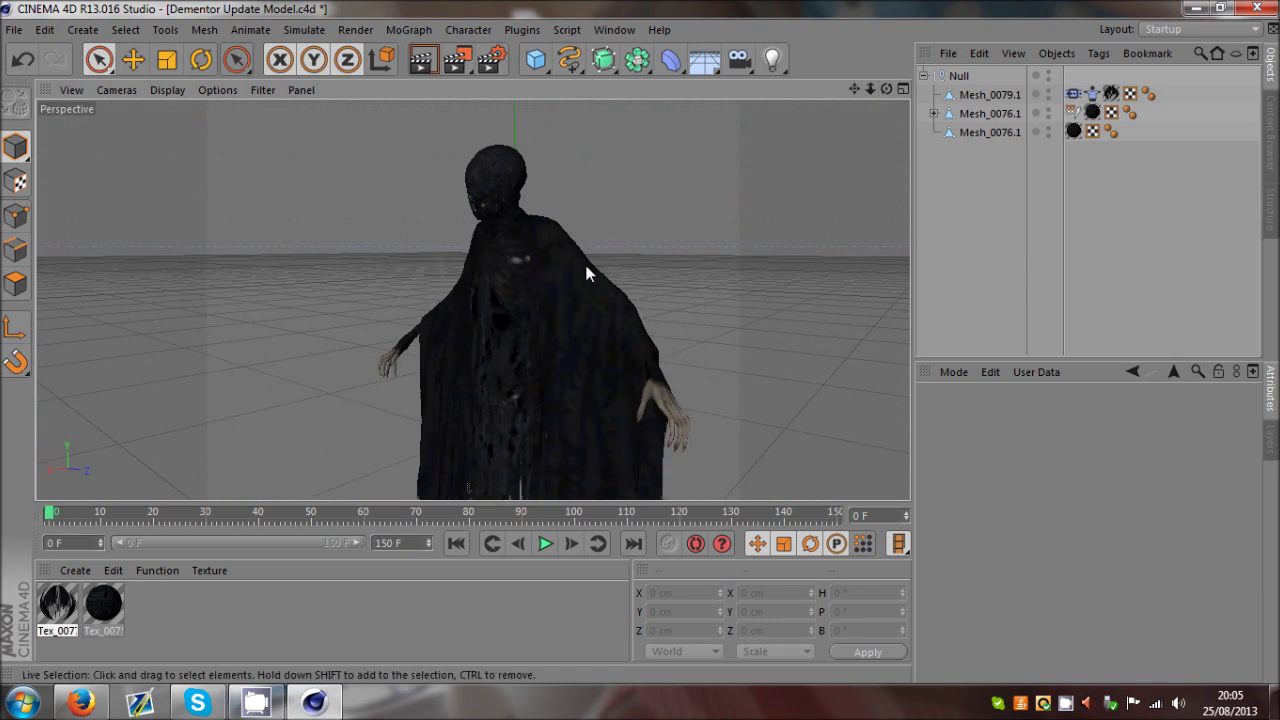
pyautogui.moveTo(885, 90); pyautogui.dragTo(641, 342)
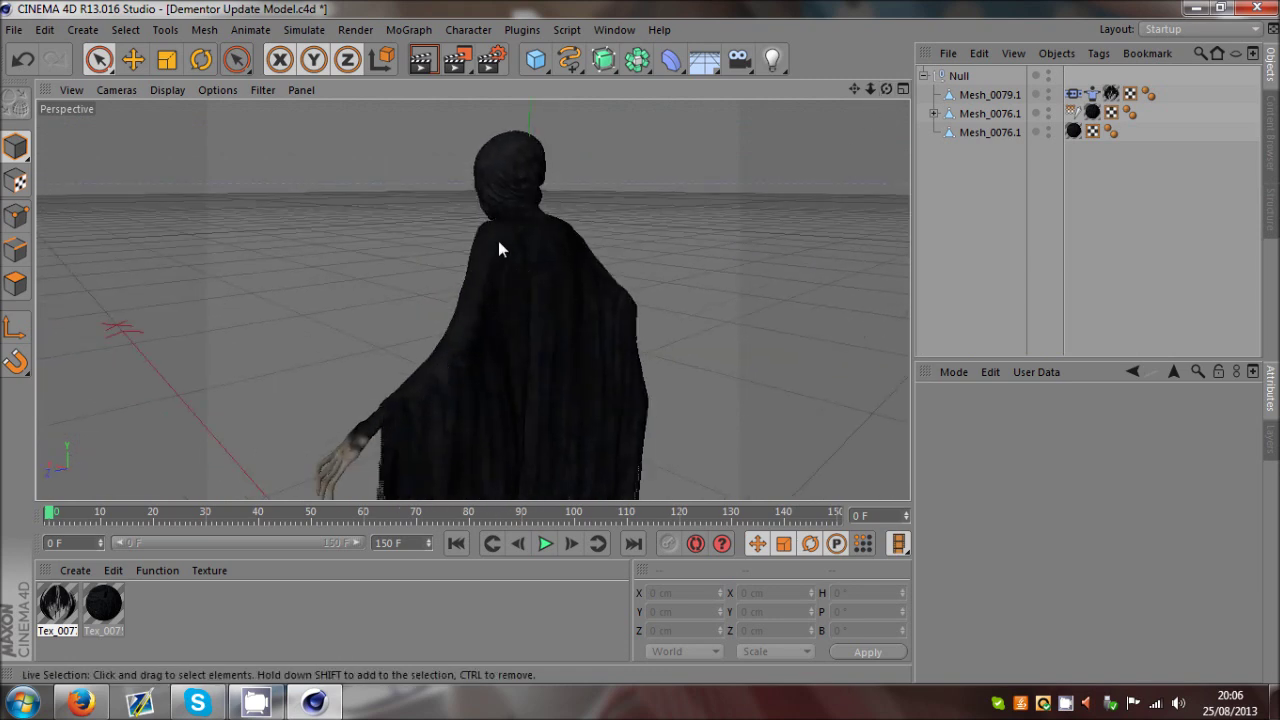
pyautogui.keyDown('alt'); pyautogui.moveTo(640, 341); pyautogui.dragTo(430, 286); pyautogui.keyUp('alt')
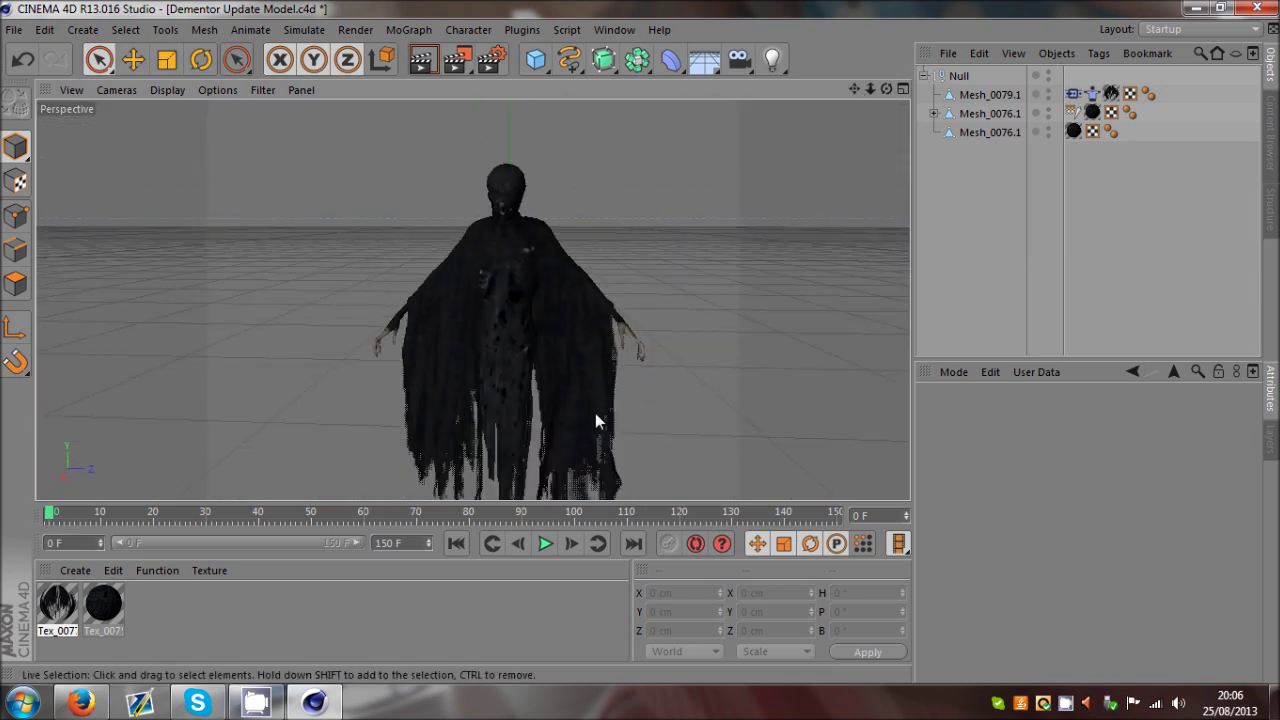
pyautogui.keyDown('alt'); pyautogui.moveTo(640, 341); pyautogui.dragTo(640, 341); pyautogui.keyUp('alt')
pyautogui.click(975, 95)
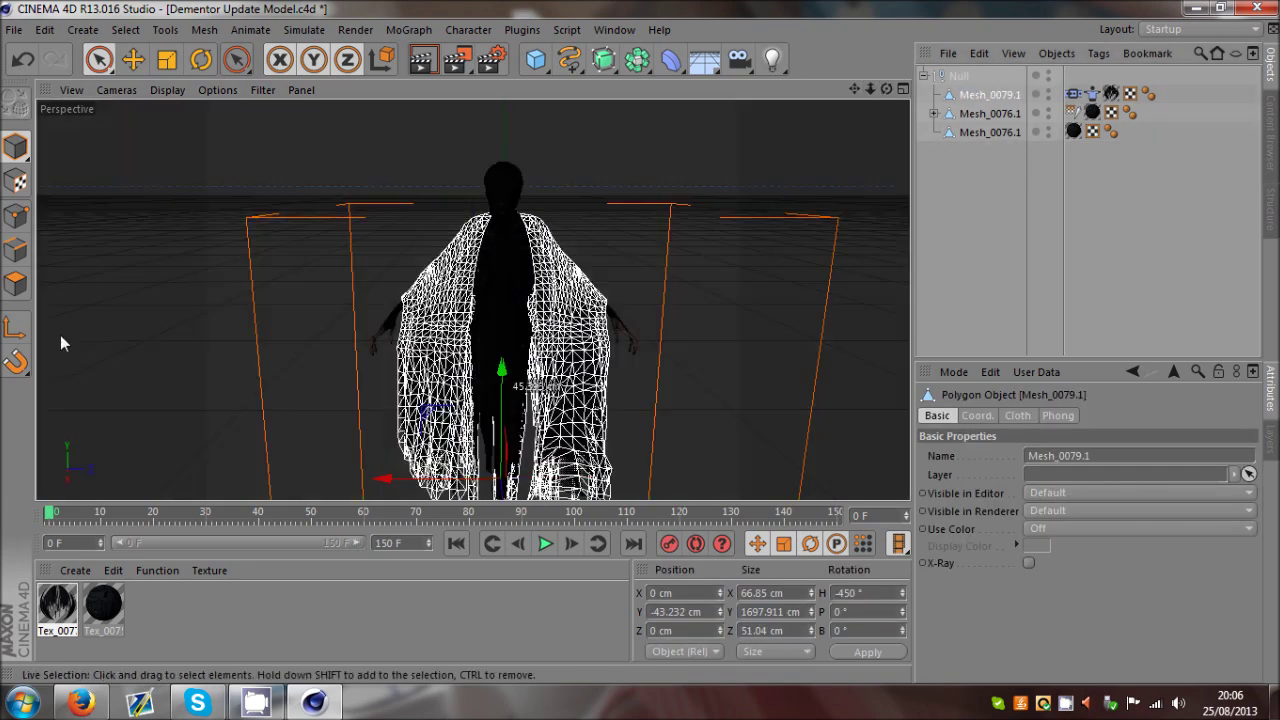
pyautogui.click(15, 215)
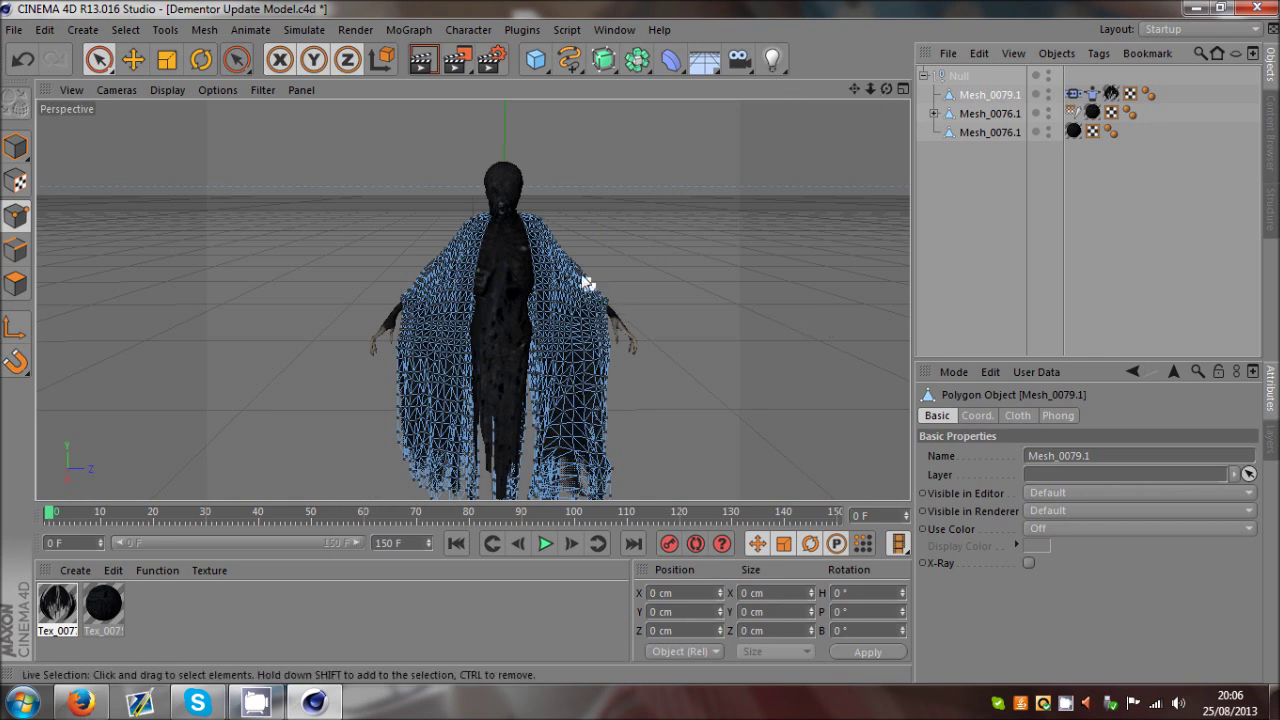
pyautogui.click(98, 59)
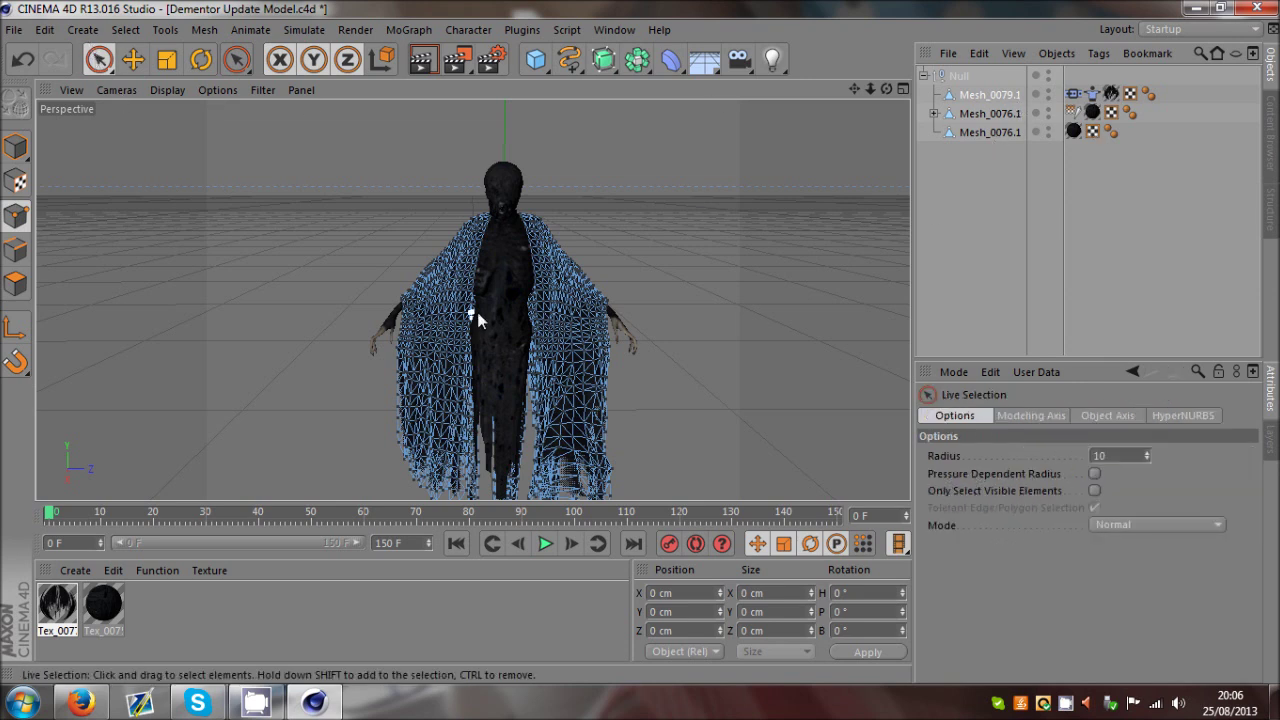
pyautogui.moveTo(392, 300)
pyautogui.mouseDown()
pyautogui.moveTo(400, 309)
pyautogui.moveTo(452, 276)
pyautogui.moveTo(500, 221)
pyautogui.moveTo(533, 220)
pyautogui.moveTo(617, 326)
pyautogui.moveTo(519, 241)
pyautogui.moveTo(536, 228)
pyautogui.moveTo(508, 253)
pyautogui.moveTo(470, 232)
pyautogui.moveTo(407, 310)
pyautogui.moveTo(445, 232)
pyautogui.moveTo(445, 268)
pyautogui.moveTo(486, 223)
pyautogui.mouseUp()
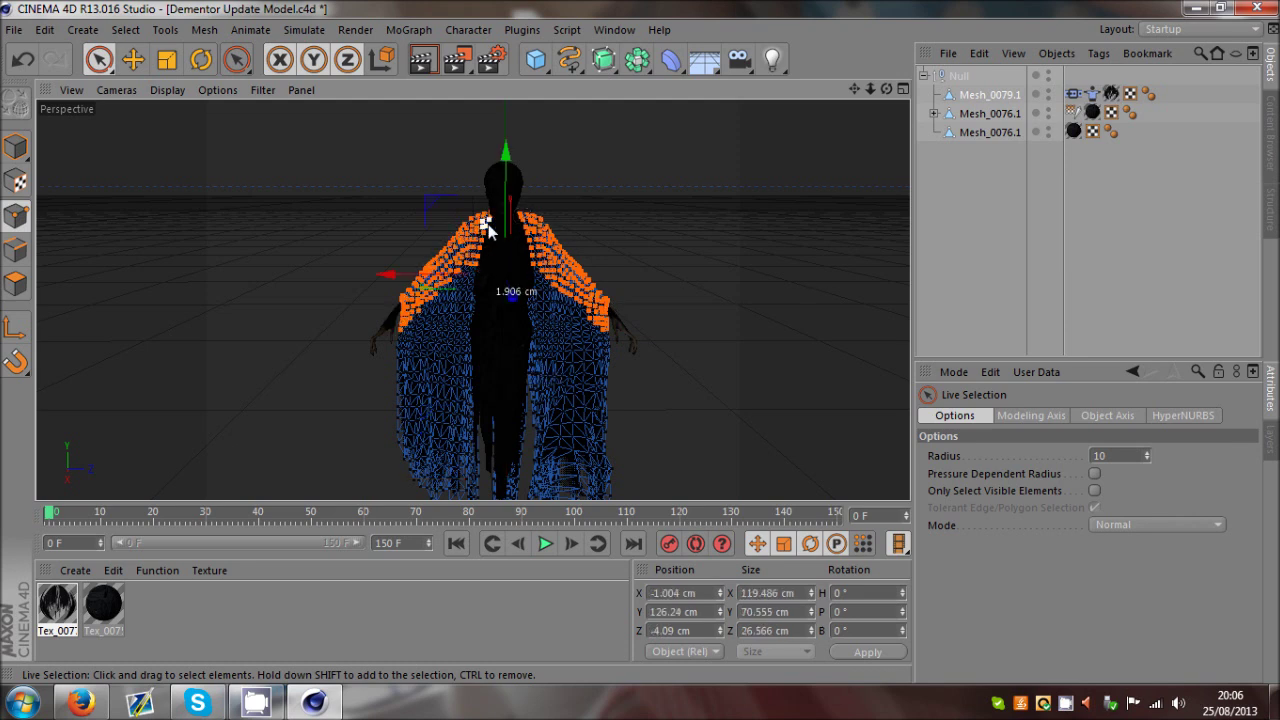
# Step: Set the selected shoulder points as the Cloth Belt points, disable the tag's Draw option, and return to model mode
pyautogui.click(1073, 95)
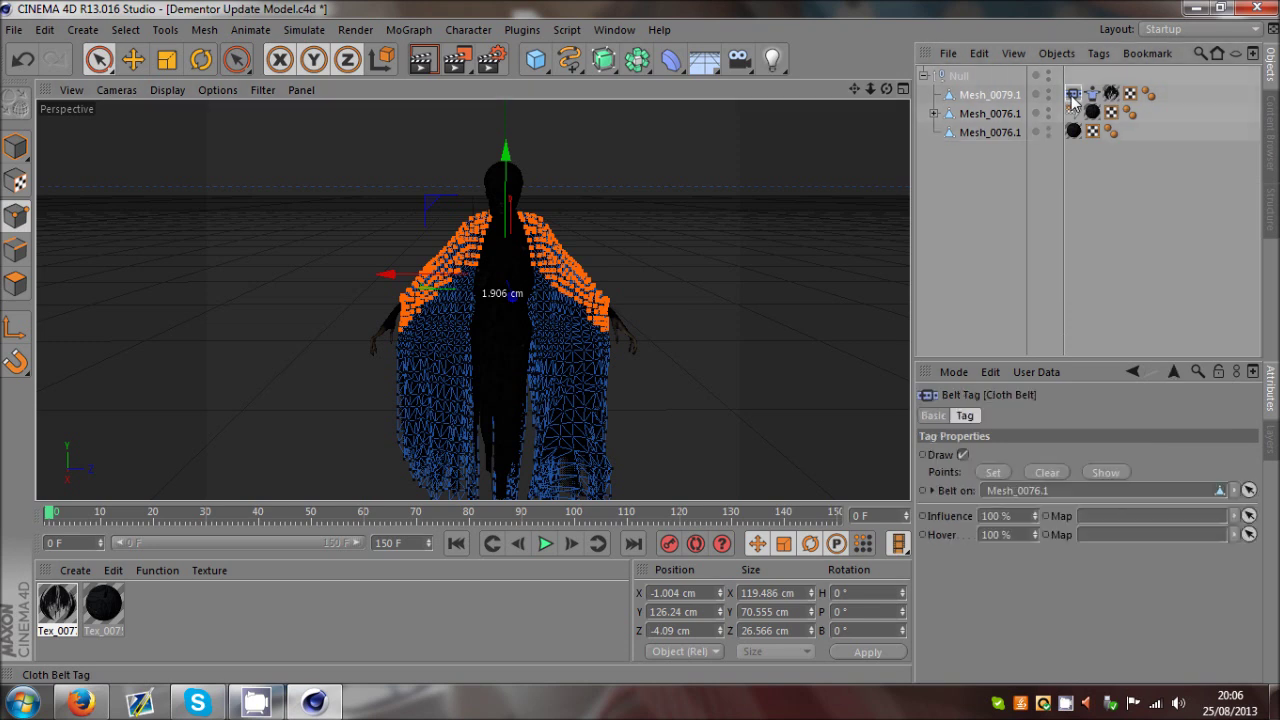
pyautogui.click(994, 473)
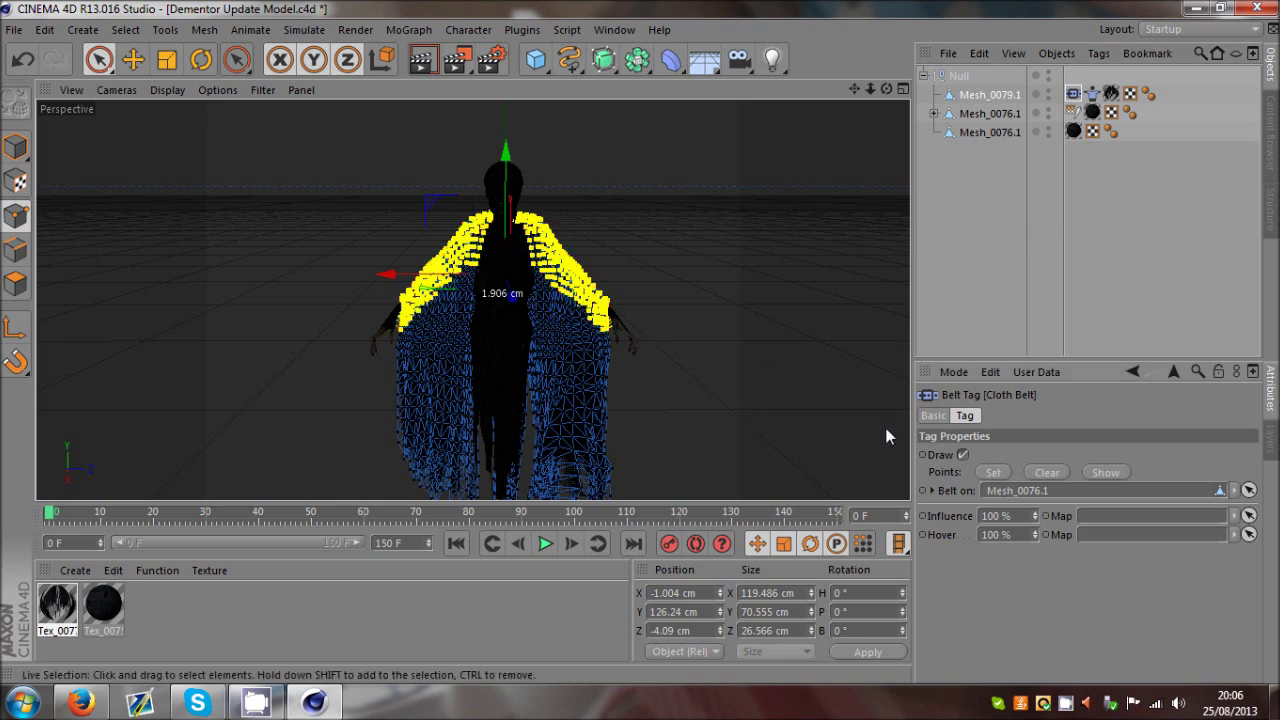
pyautogui.click(962, 455)
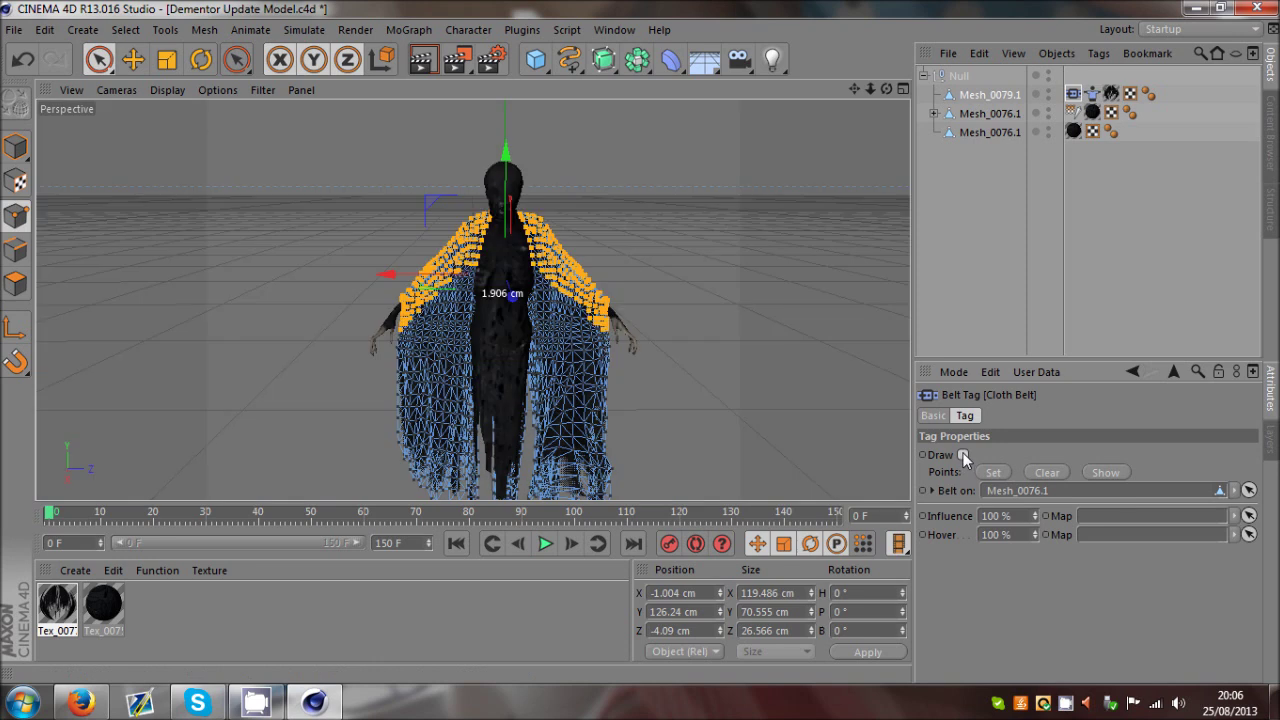
pyautogui.click(976, 241)
pyautogui.click(16, 160)
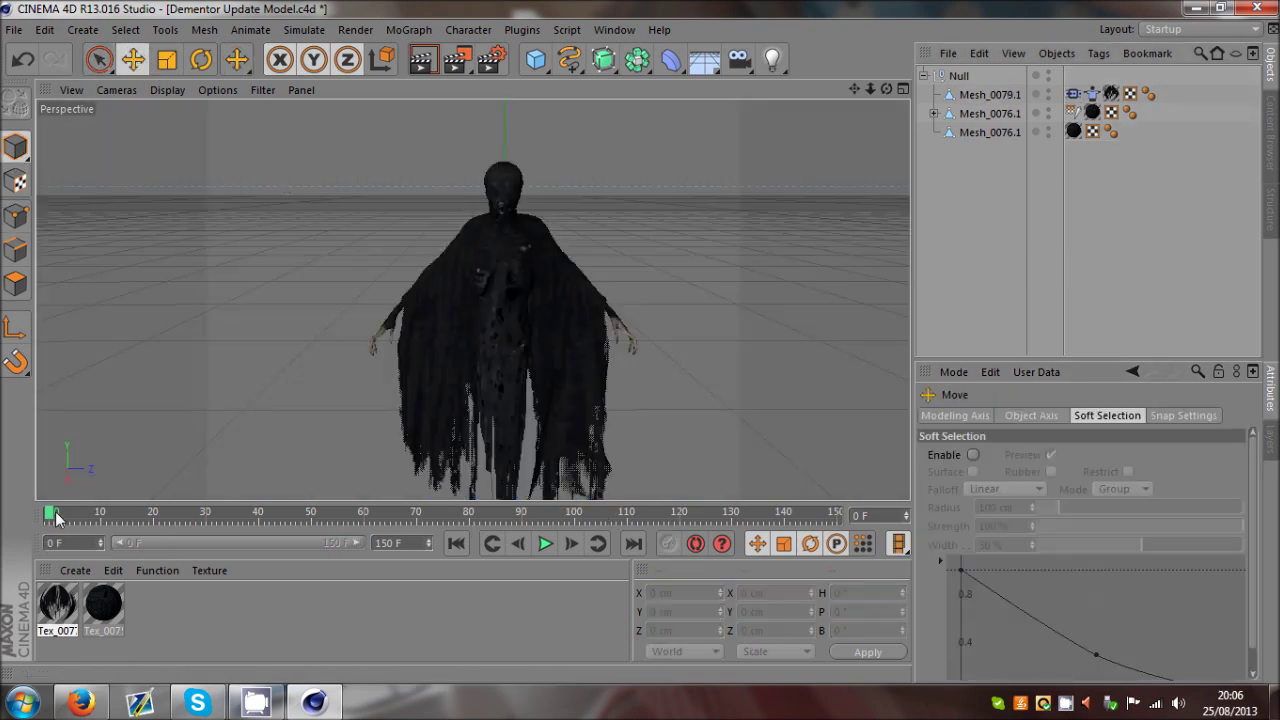
# Step: Play the cloak's cloth simulation briefly, stop it and return to the first frame
pyautogui.click(544, 546)
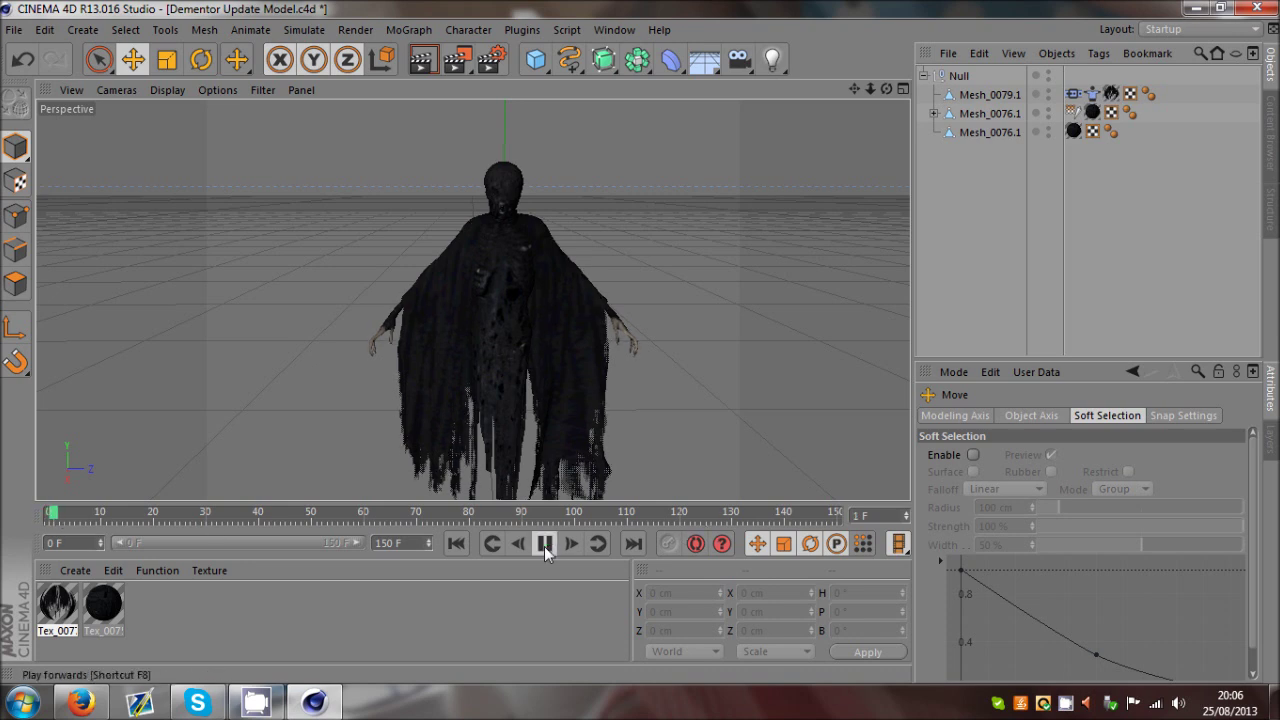
pyautogui.click(544, 546)
pyautogui.click(456, 543)
pyautogui.click(503, 280)
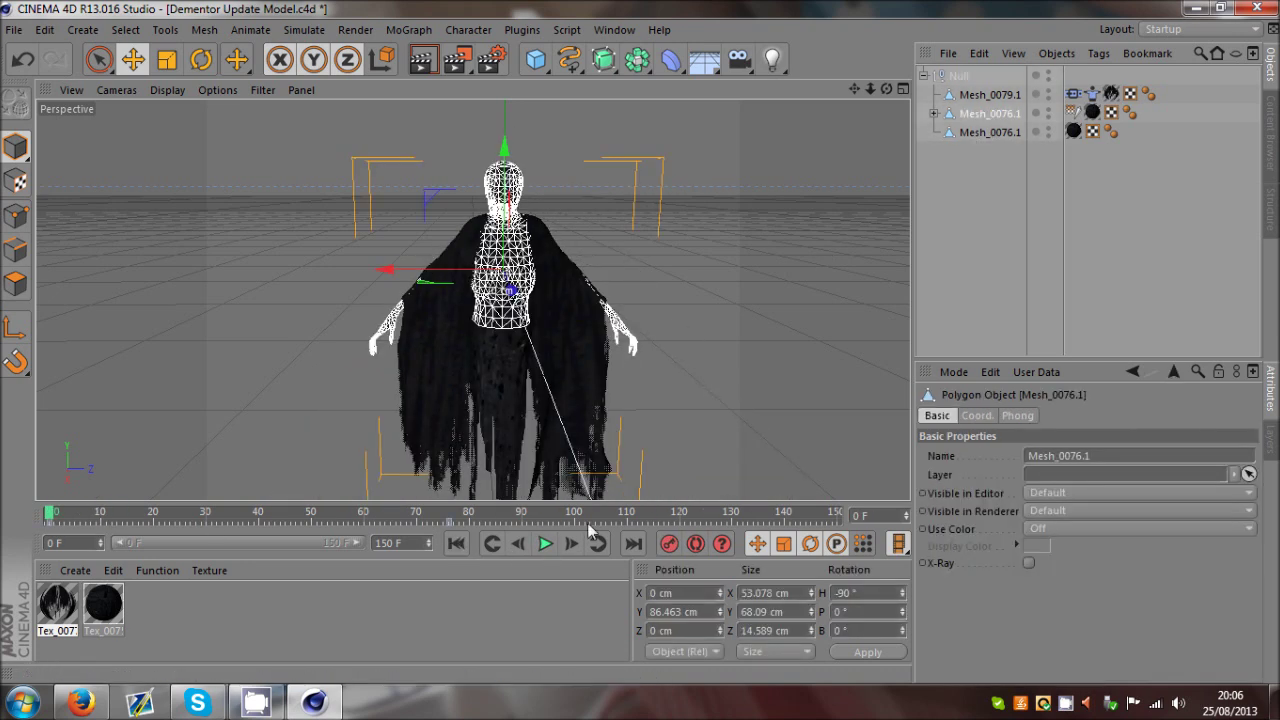
pyautogui.click(456, 522)
pyautogui.click(210, 530)
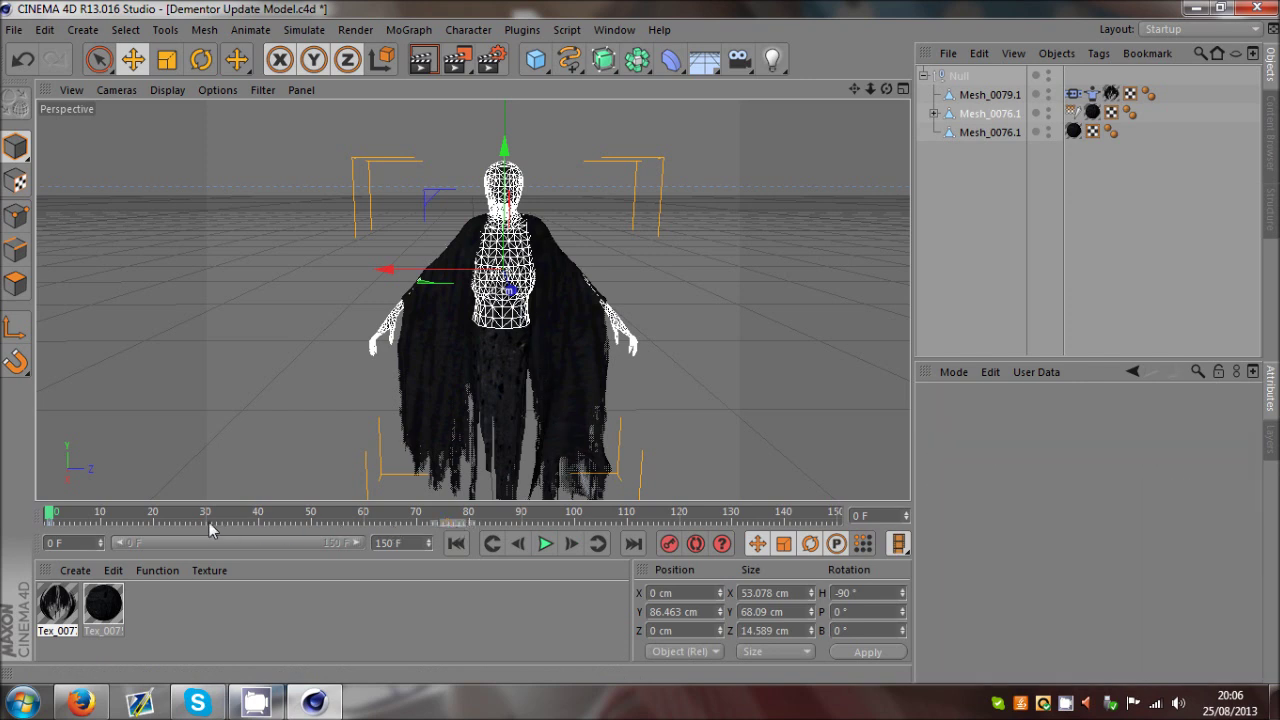
pyautogui.click(62, 528)
pyautogui.click(72, 530)
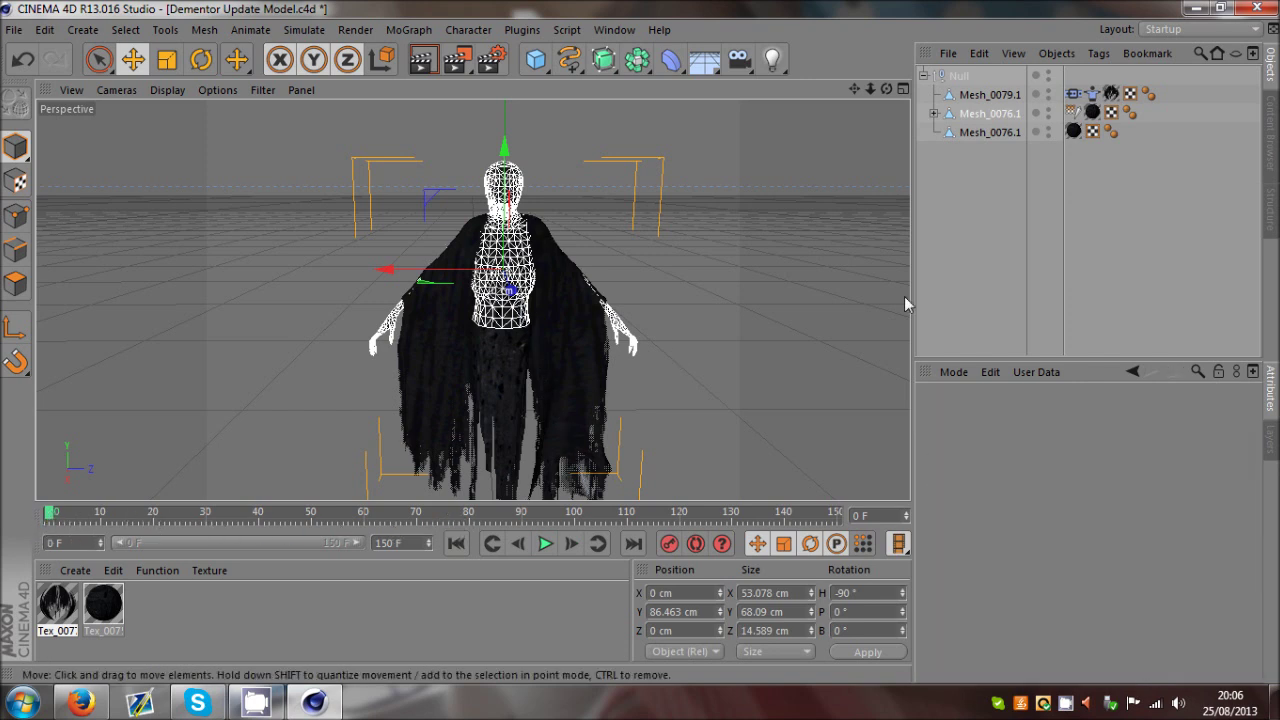
pyautogui.click(904, 296)
# Step: Play the cloth simulation and check the cloak's belted shoulder points in point mode, then return to model mode with nothing selected
pyautogui.click(545, 543)
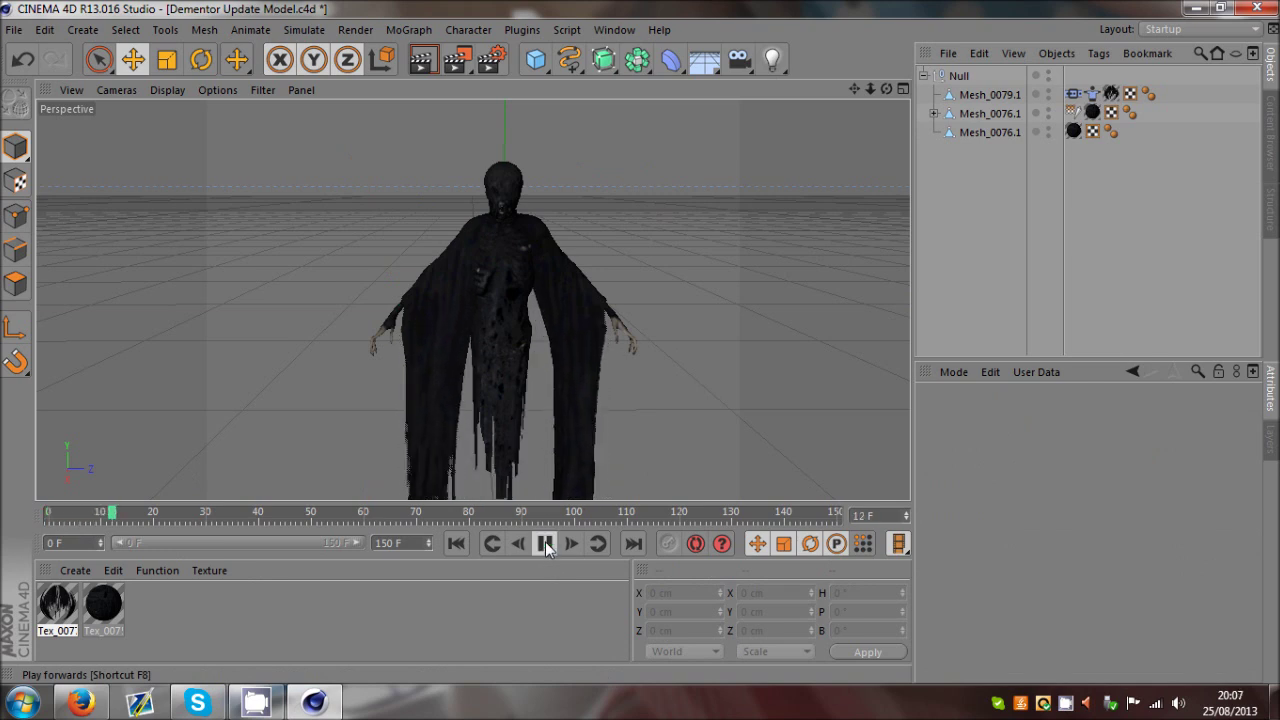
pyautogui.click(545, 543)
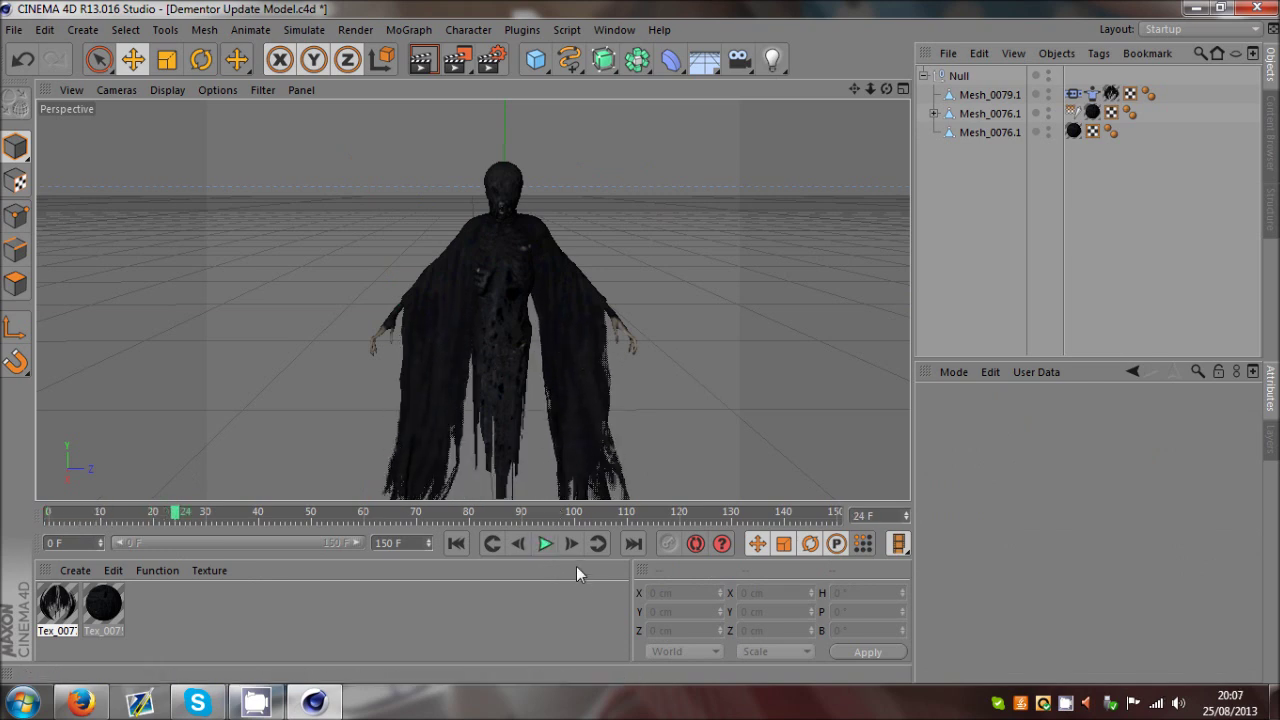
pyautogui.click(978, 96)
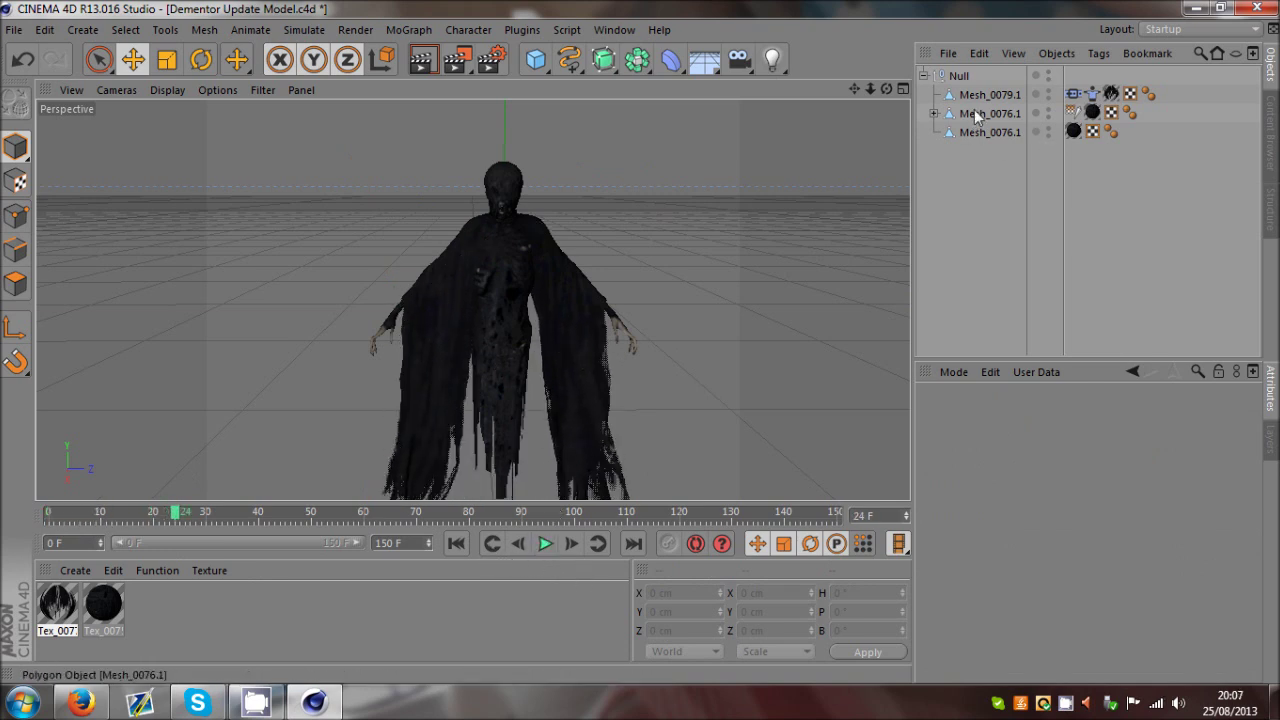
pyautogui.click(15, 216)
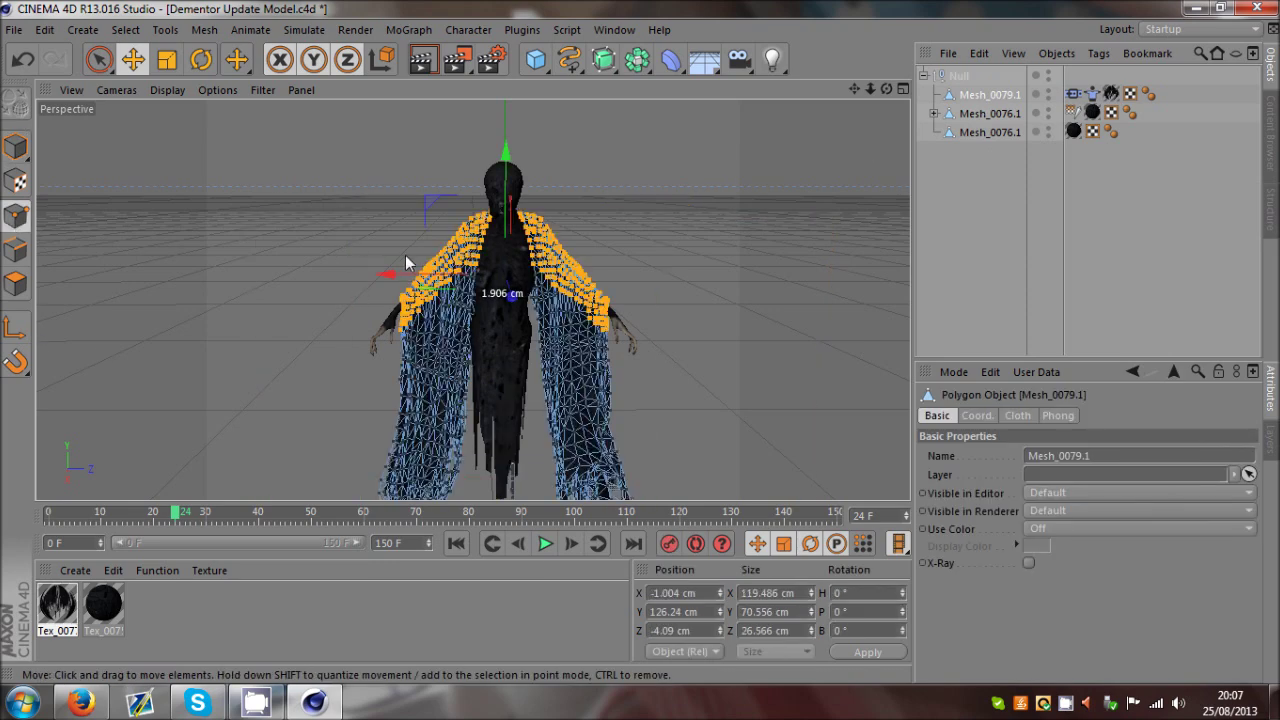
pyautogui.click(457, 544)
pyautogui.click(545, 544)
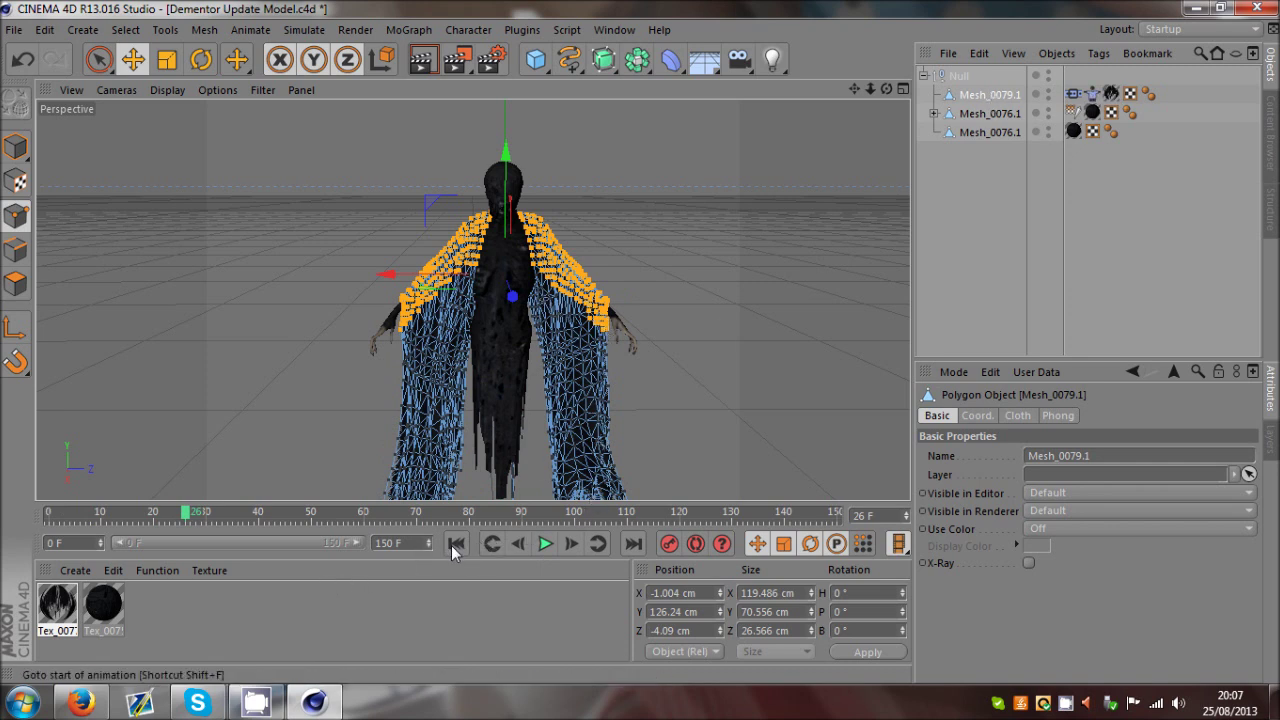
pyautogui.click(1069, 157)
pyautogui.click(15, 147)
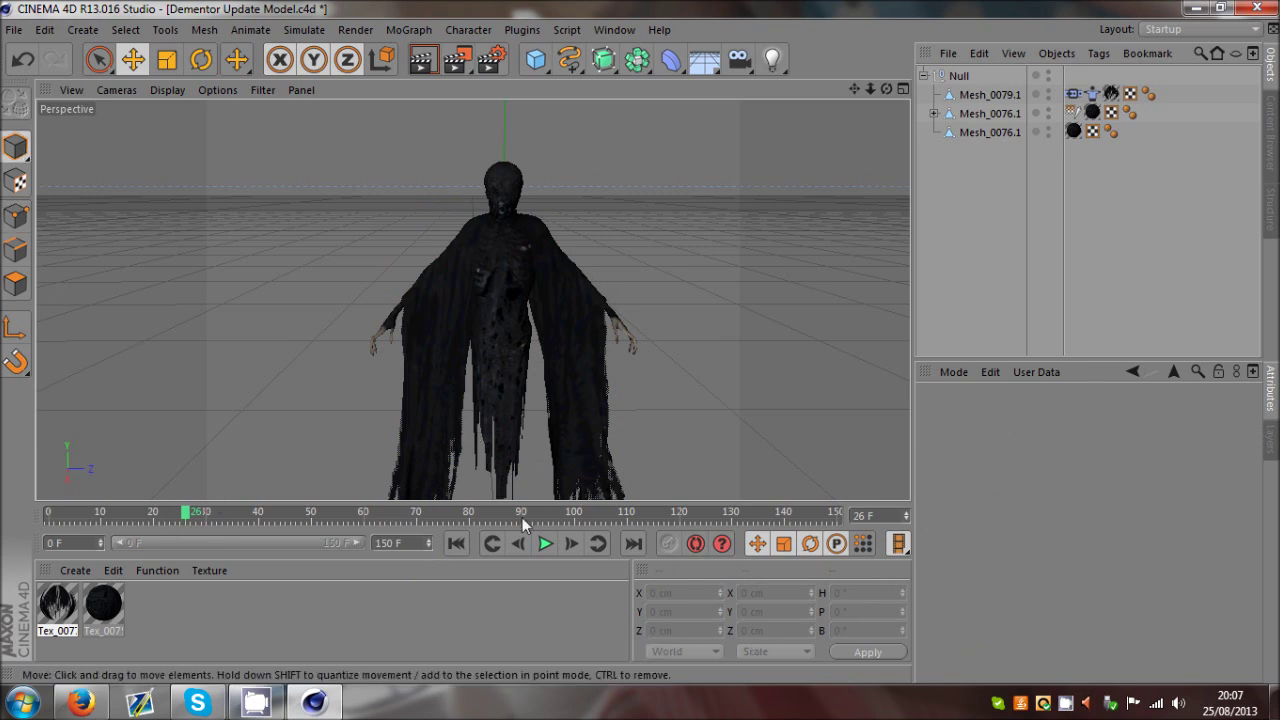
# Step: Replay the cloth simulation from the first frame and stop it around frame 33
pyautogui.click(570, 543)
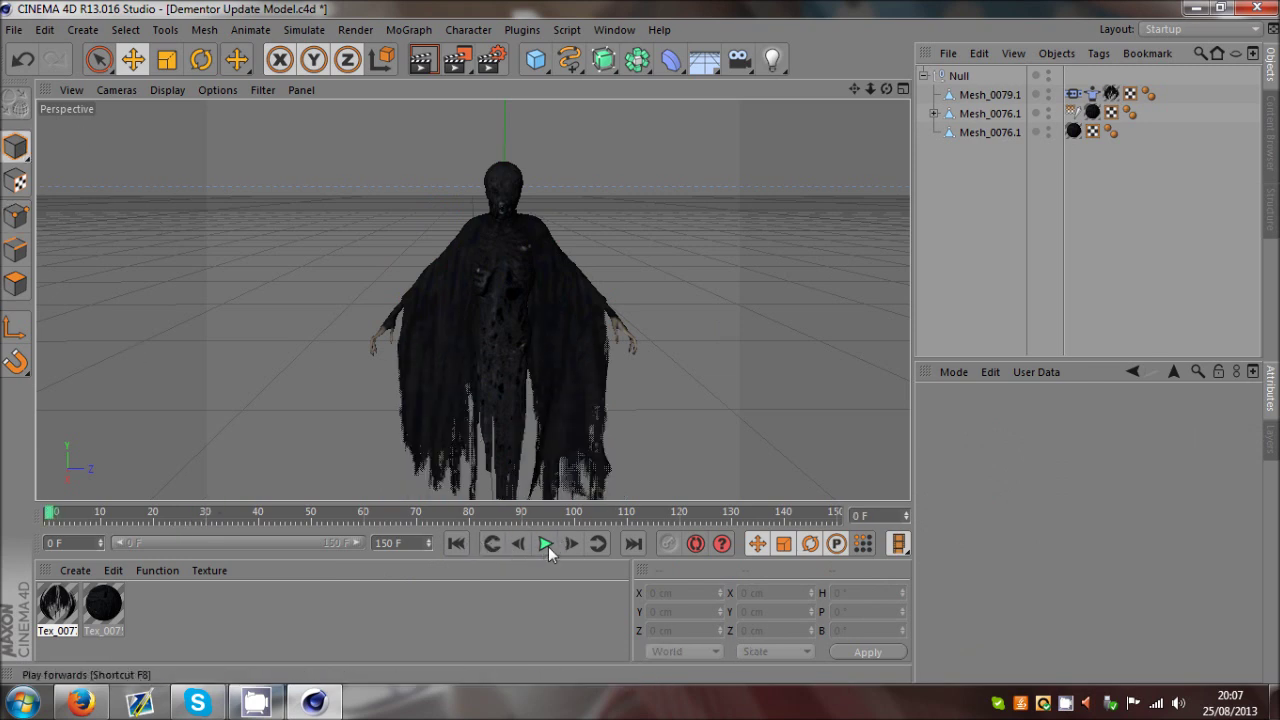
pyautogui.click(547, 546)
pyautogui.click(547, 546)
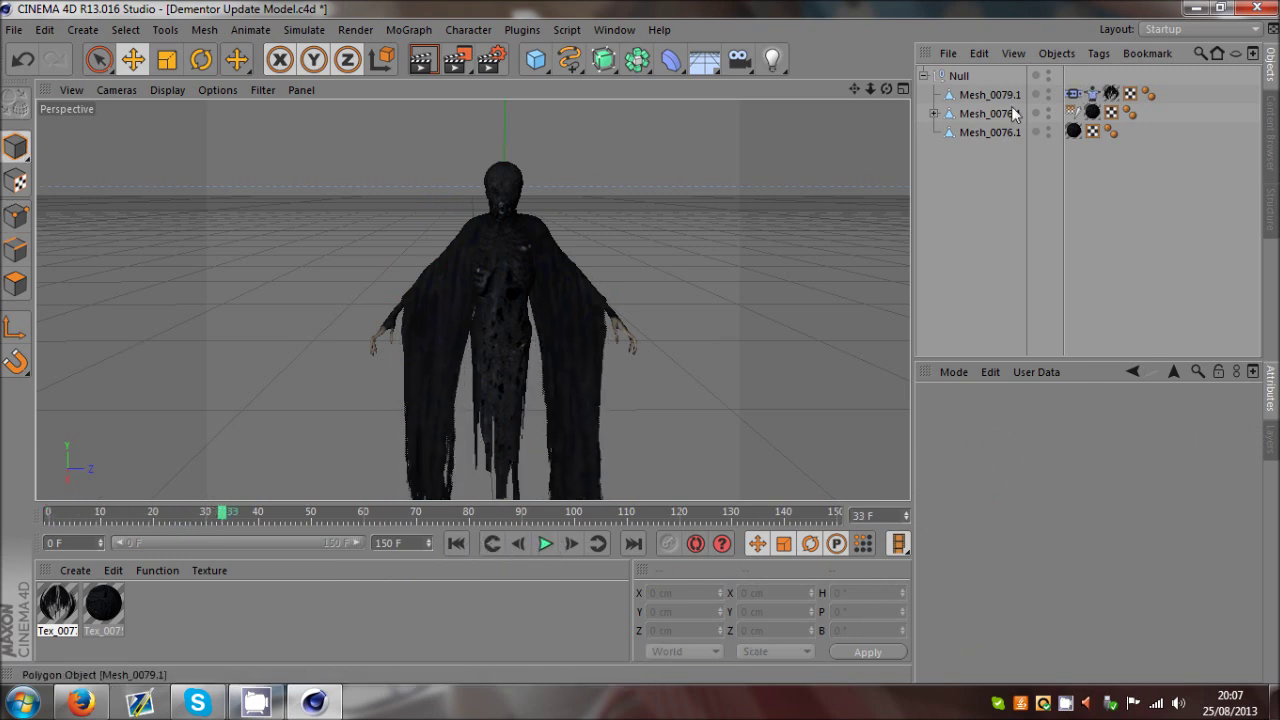
# Step: Examine the body mesh's child objects and the separate lower robe mesh on the dementor
pyautogui.click(935, 114)
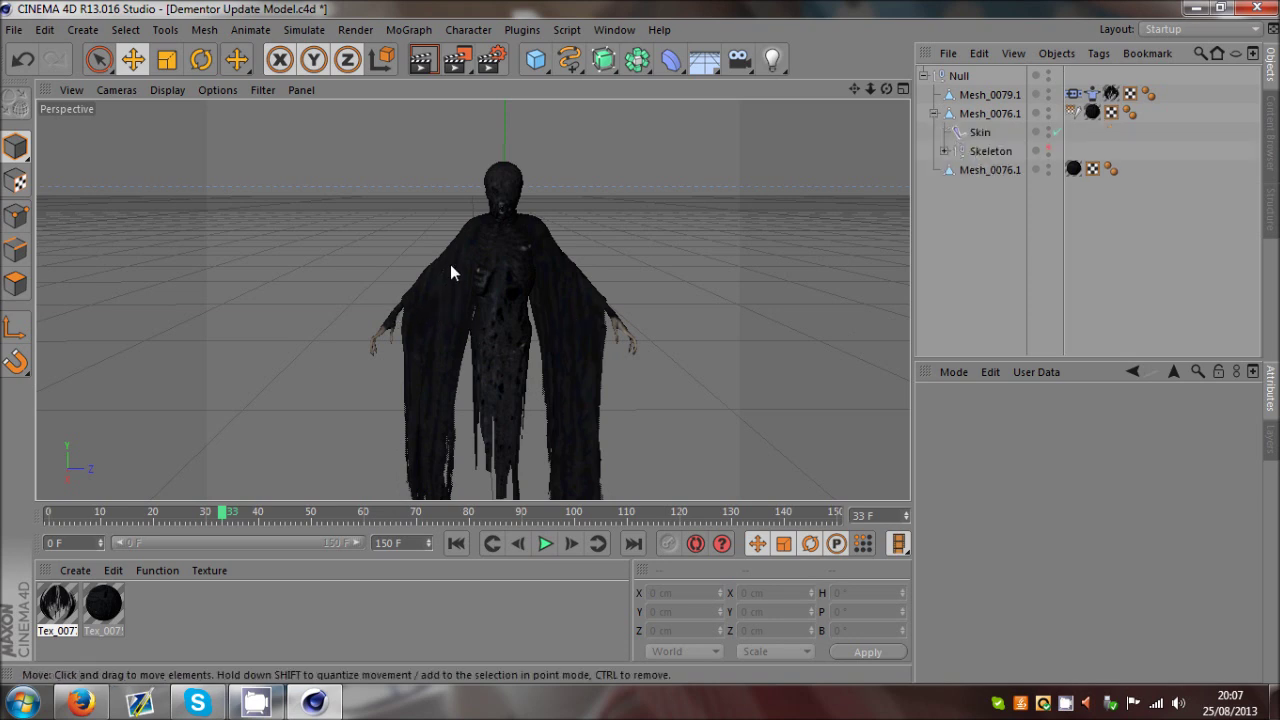
pyautogui.click(990, 113)
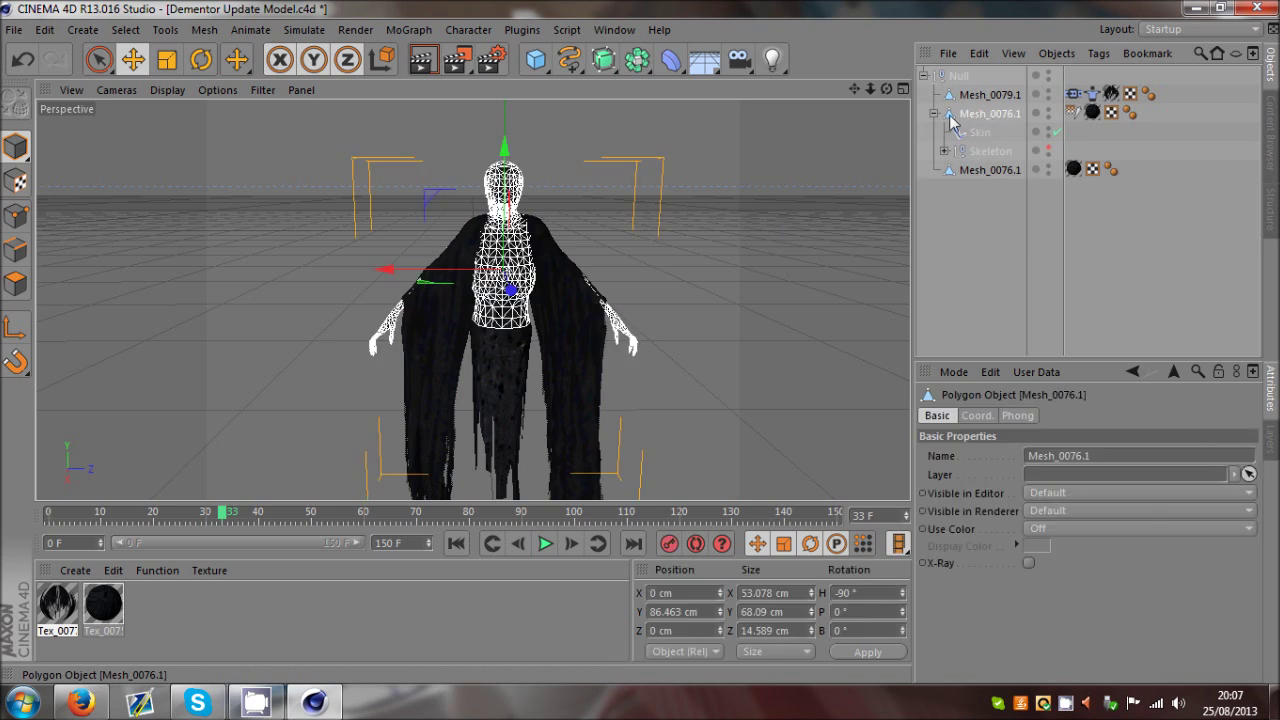
pyautogui.click(849, 220)
pyautogui.click(933, 113)
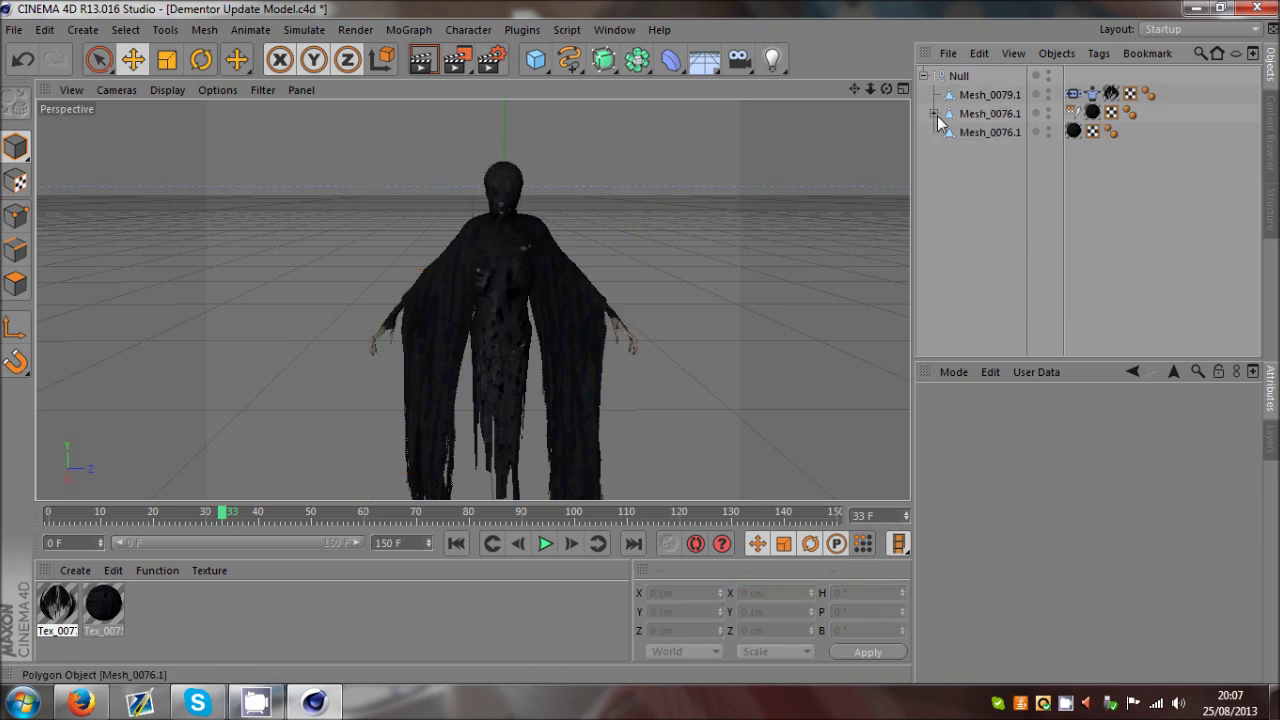
pyautogui.keyDown('alt'); pyautogui.moveTo(814, 301); pyautogui.dragTo(366, 305); pyautogui.keyUp('alt')
pyautogui.scroll(3, 336, 280)
pyautogui.click(489, 350)
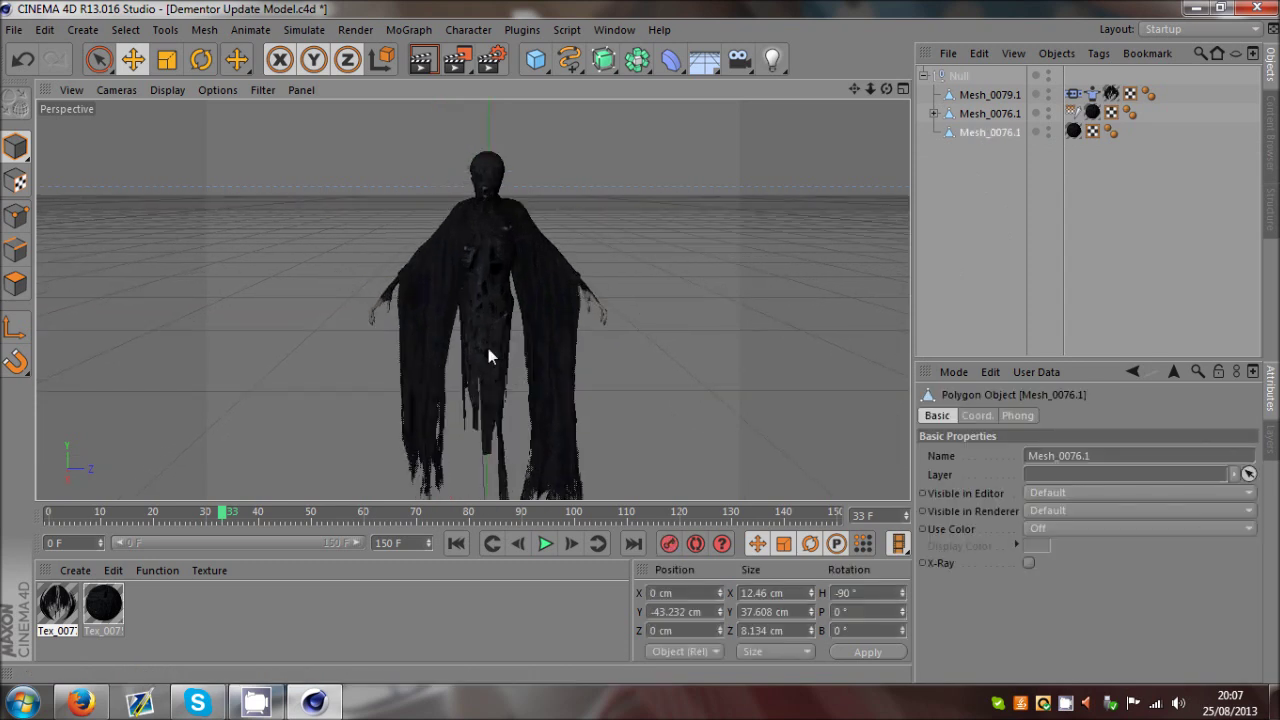
pyautogui.click(970, 226)
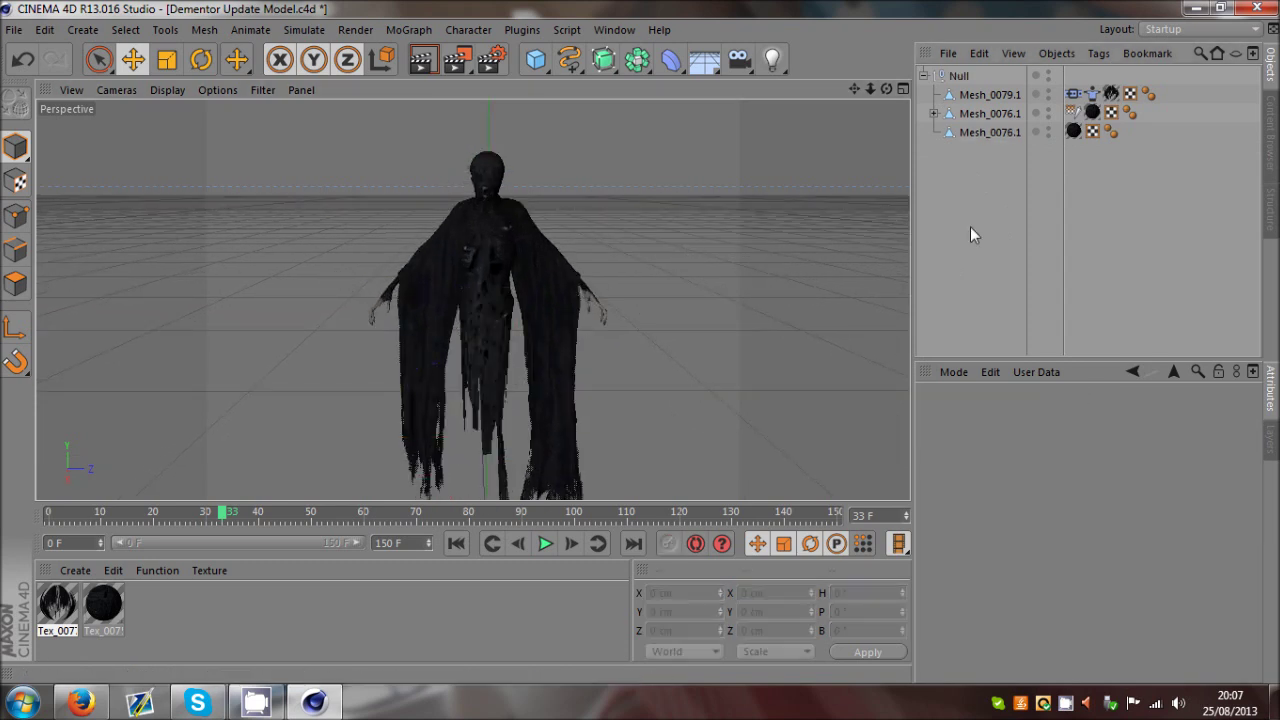
# Step: Add a Cloth simulation tag to the lower robe mesh, the Mesh_0076.1 without child objects
pyautogui.click(992, 131)
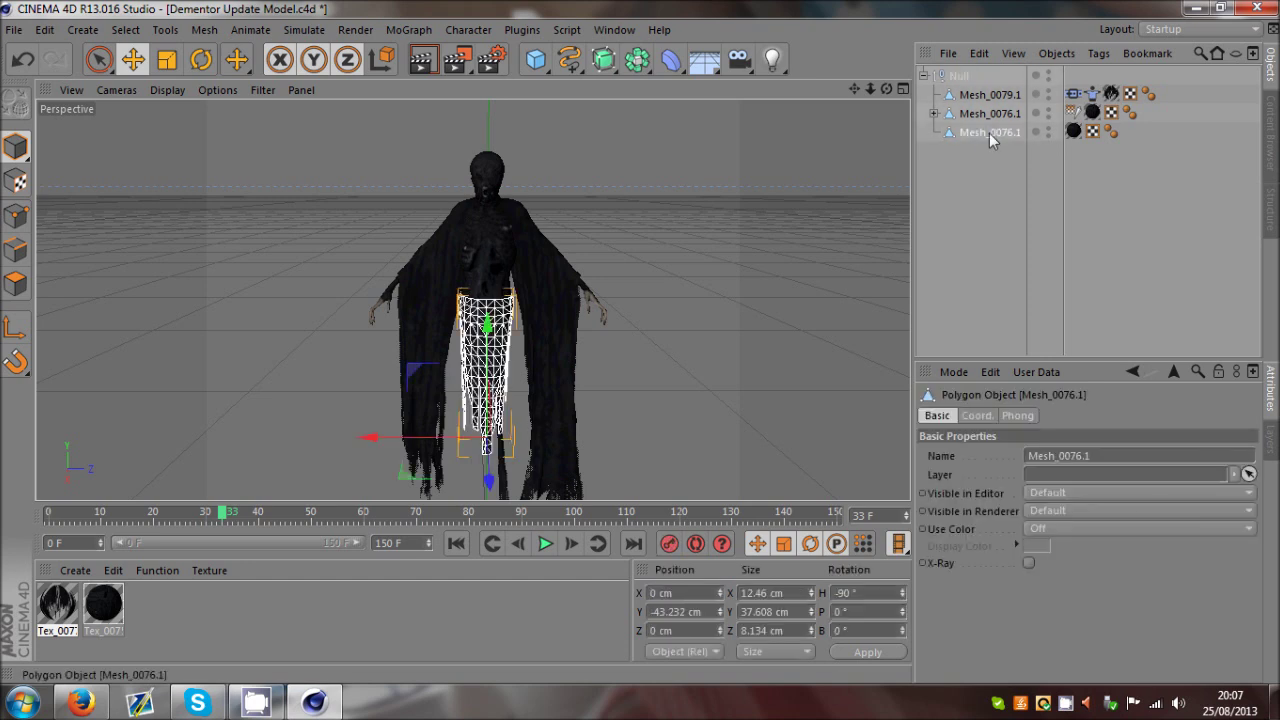
pyautogui.rightClick(989, 133)
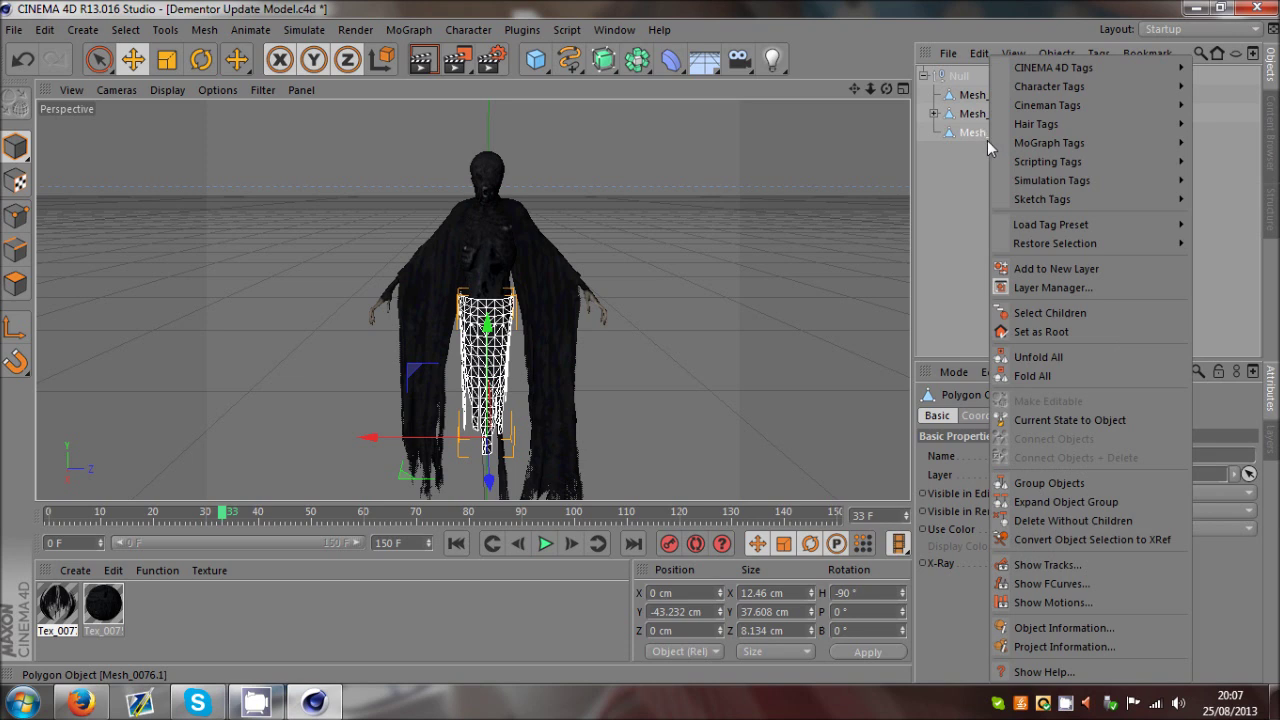
pyautogui.click(1009, 154)
pyautogui.click(1005, 150)
pyautogui.click(983, 131)
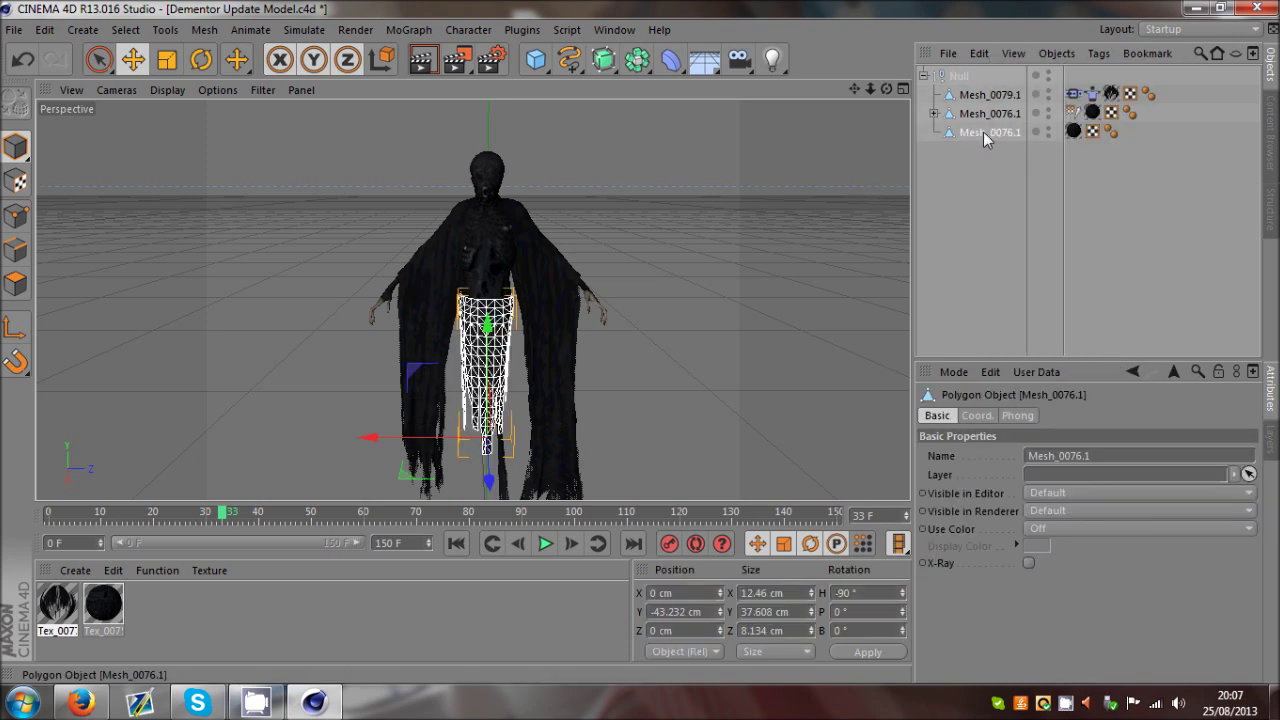
pyautogui.rightClick(983, 131)
pyautogui.click(1021, 179)
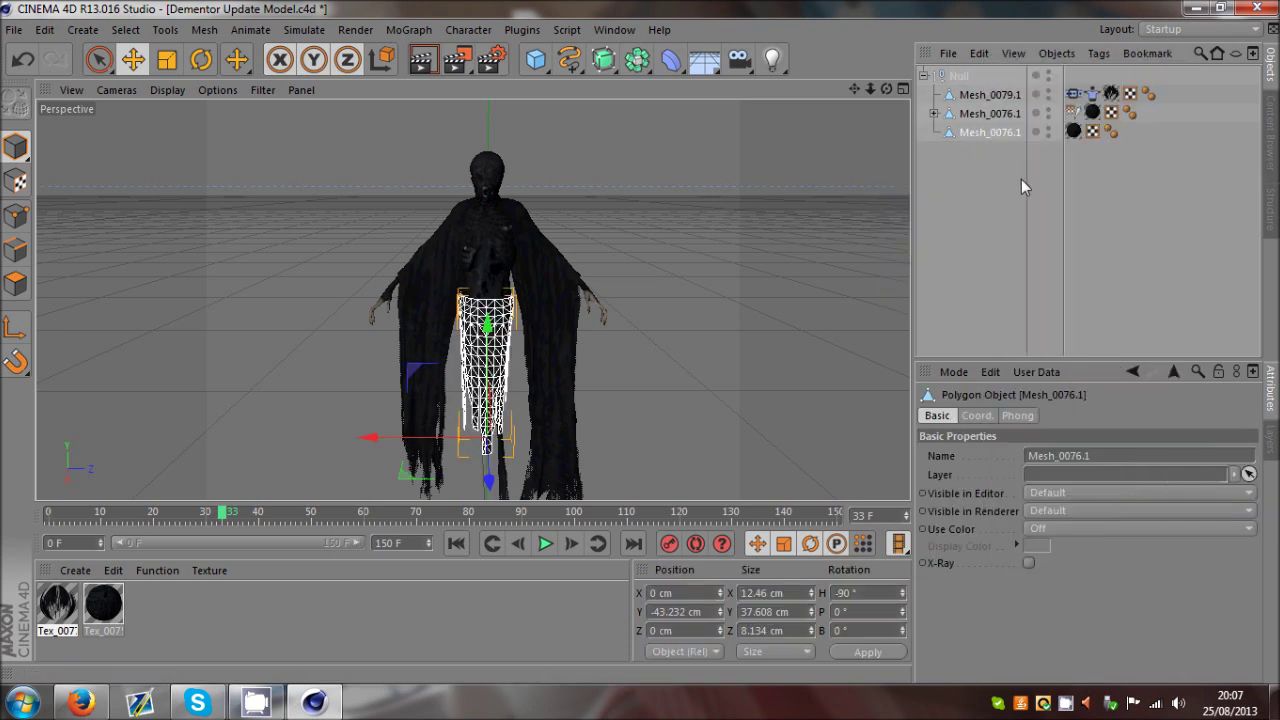
pyautogui.rightClick(1007, 132)
pyautogui.moveTo(1064, 186)
pyautogui.click(966, 298)
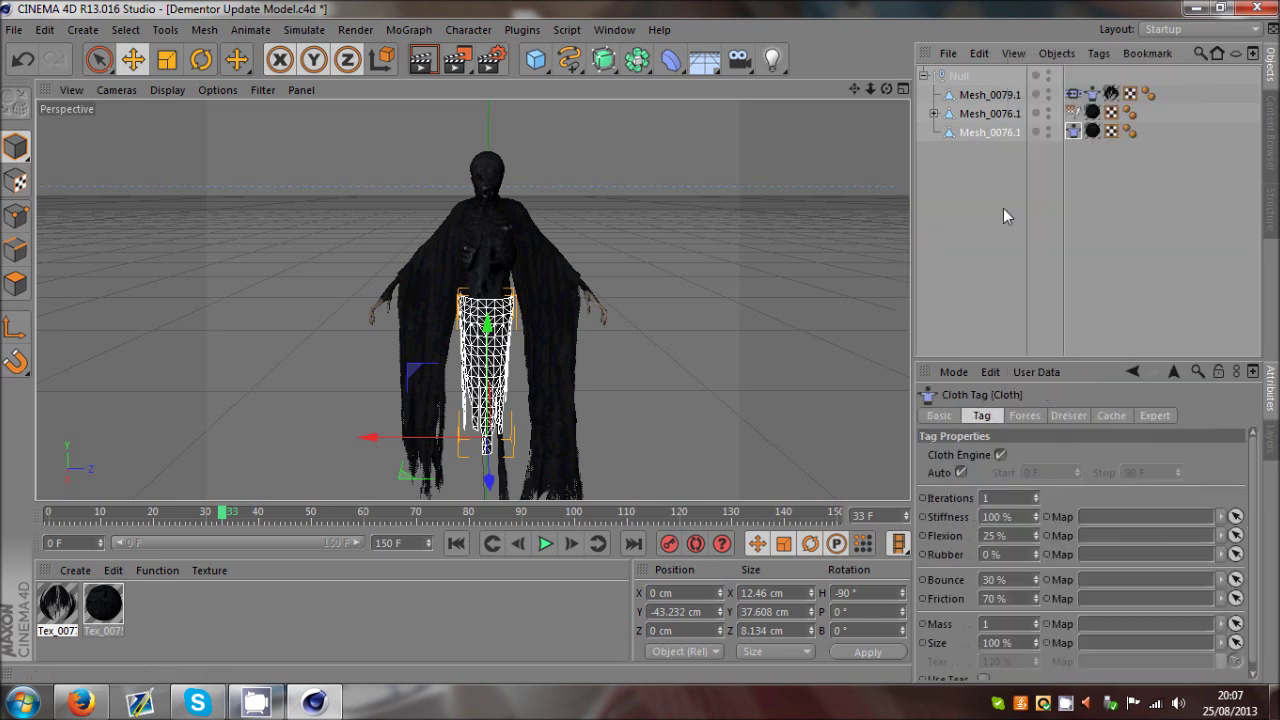
# Step: Add a Cloth Belt simulation tag to the lower robe mesh
pyautogui.rightClick(984, 139)
pyautogui.moveTo(1023, 180)
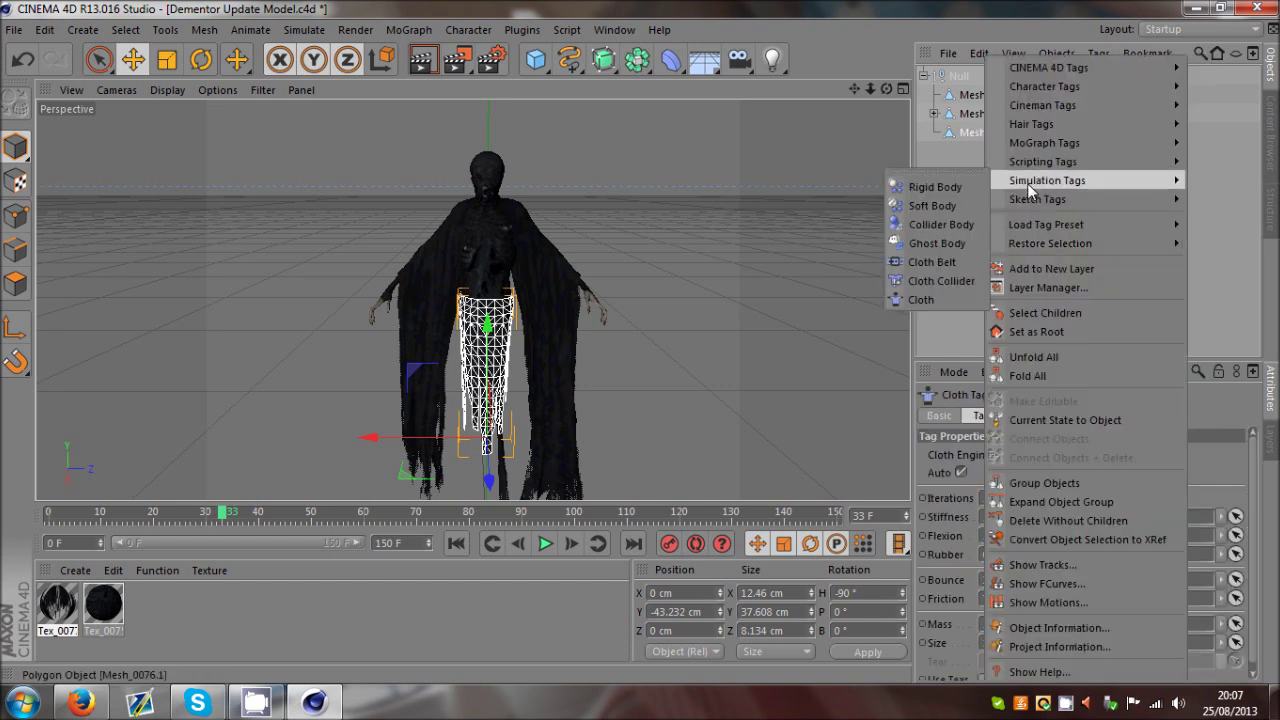
pyautogui.click(935, 264)
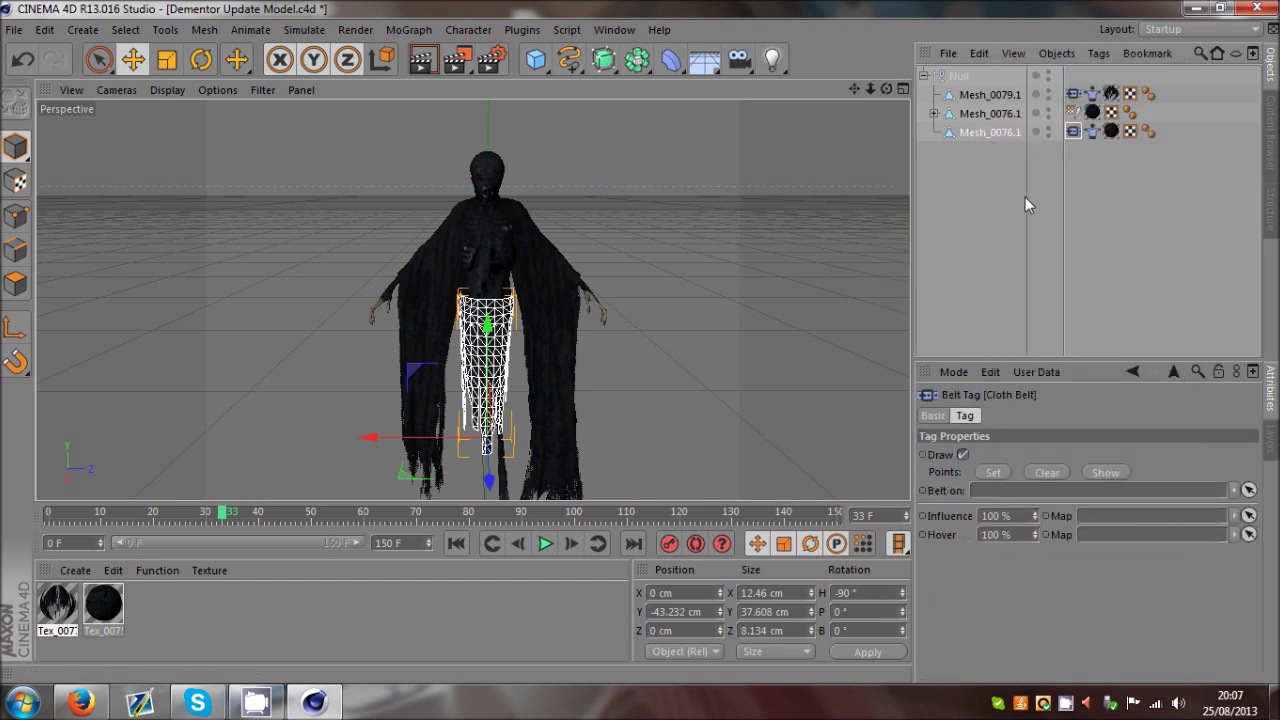
# Step: Check the settings of the lower robe's new Cloth Belt and Cloth tags
pyautogui.click(1085, 146)
pyautogui.click(1075, 133)
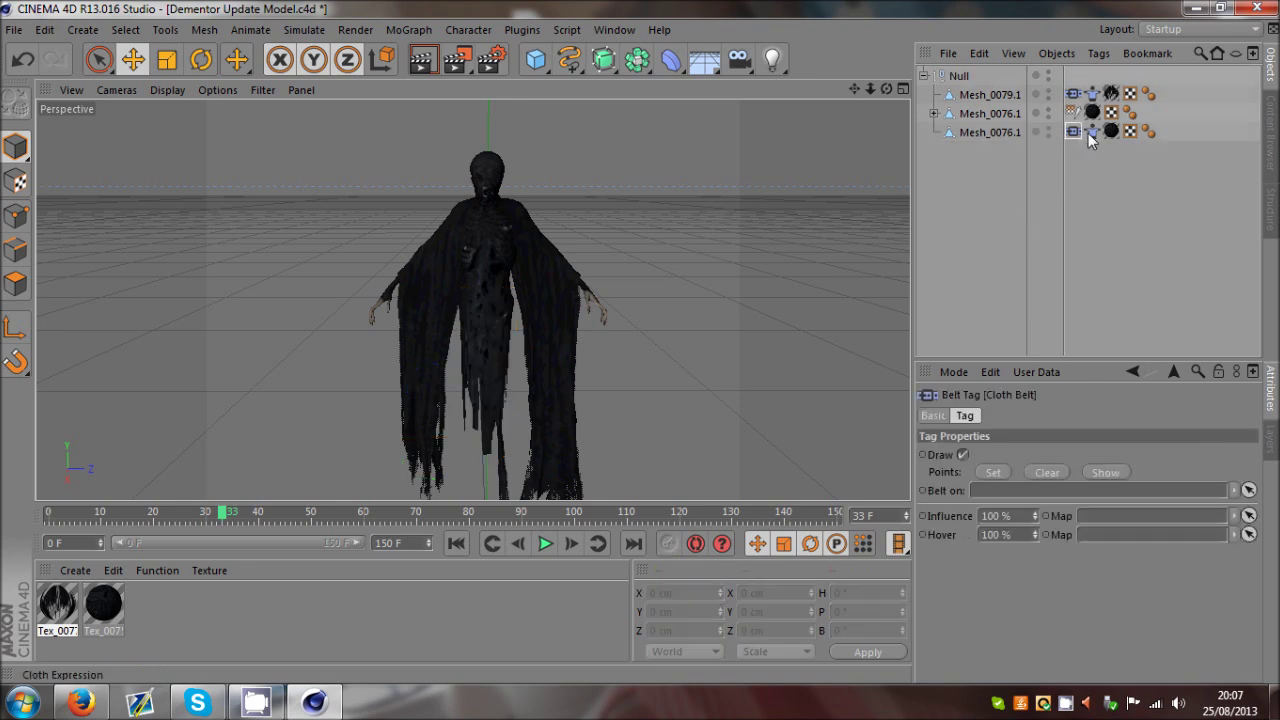
pyautogui.click(1091, 136)
pyautogui.click(1095, 237)
pyautogui.click(1093, 133)
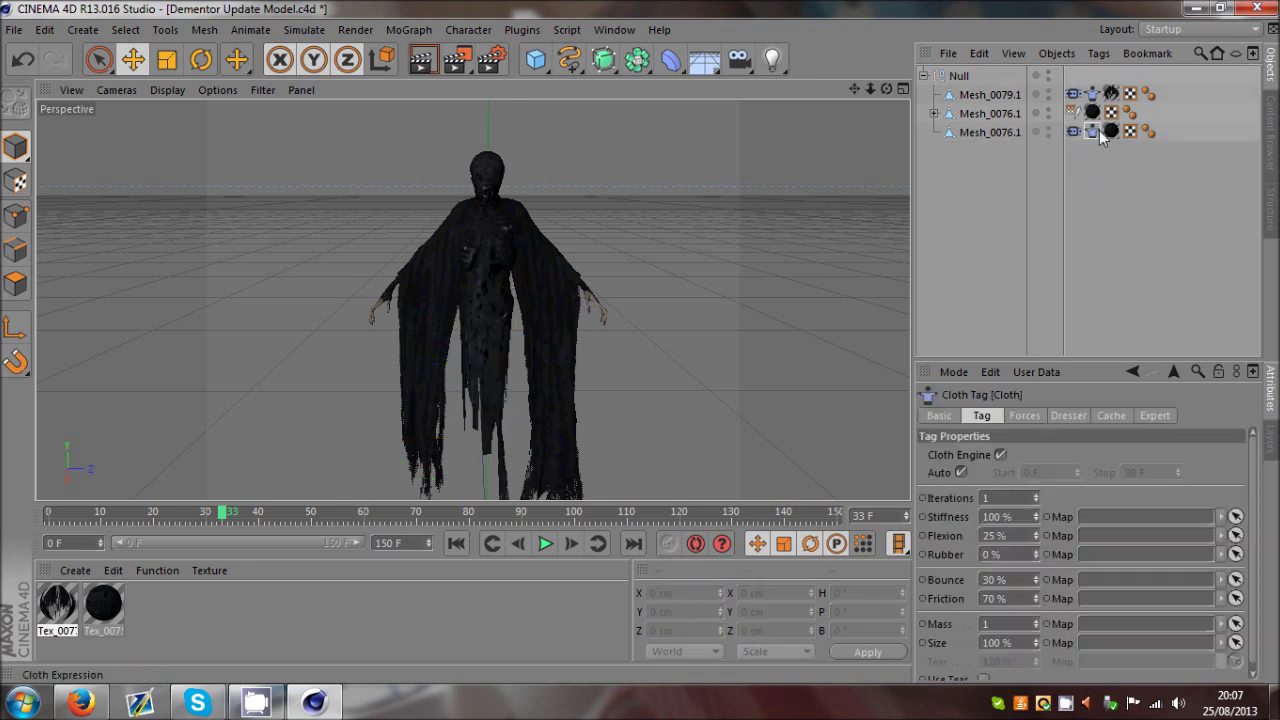
pyautogui.click(1089, 151)
# Step: Select the upper rows of points around the lower robe mesh's waist in point mode with Live Selection
pyautogui.click(989, 133)
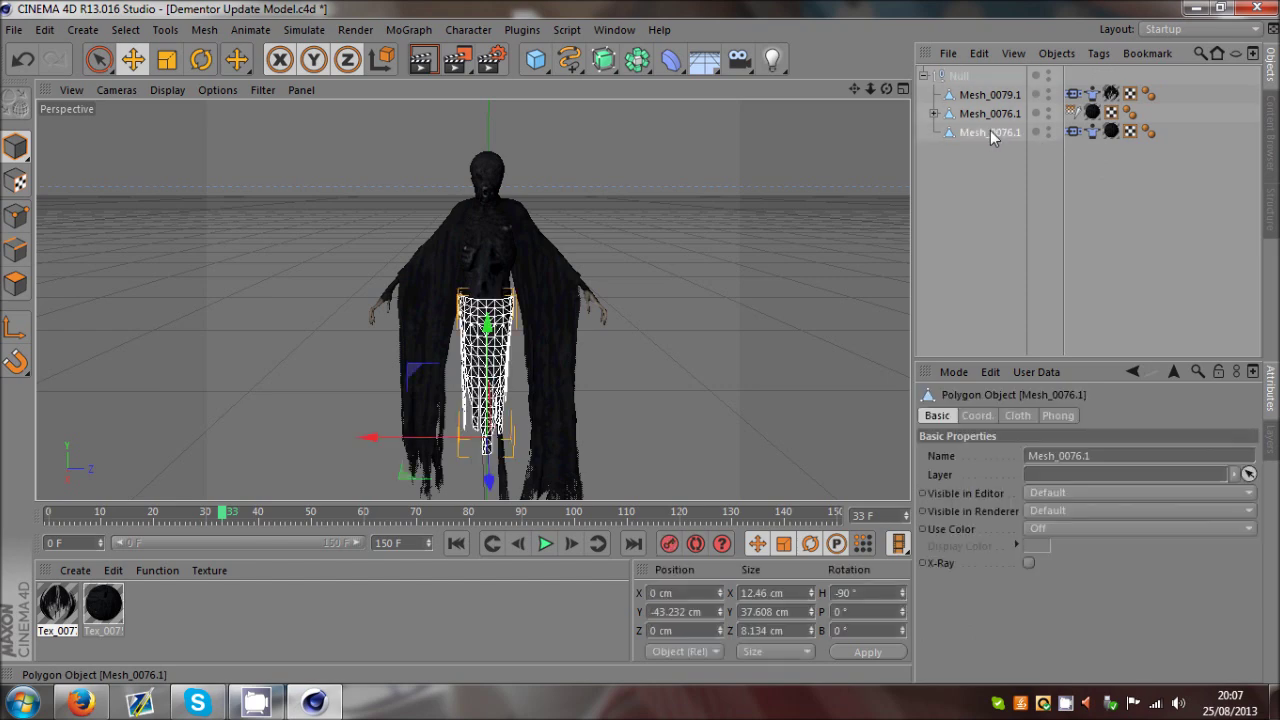
pyautogui.keyDown('alt'); pyautogui.moveTo(633, 333); pyautogui.dragTo(640, 341); pyautogui.keyUp('alt')
pyautogui.click(15, 215)
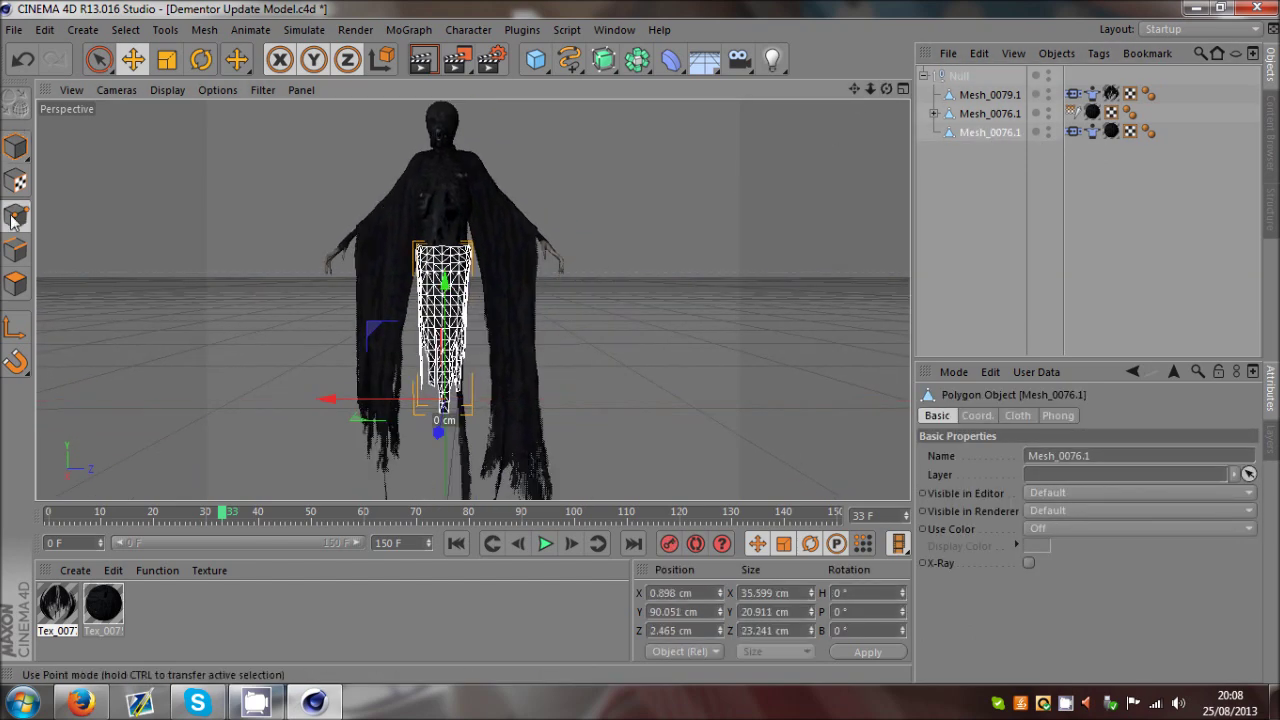
pyautogui.click(450, 247)
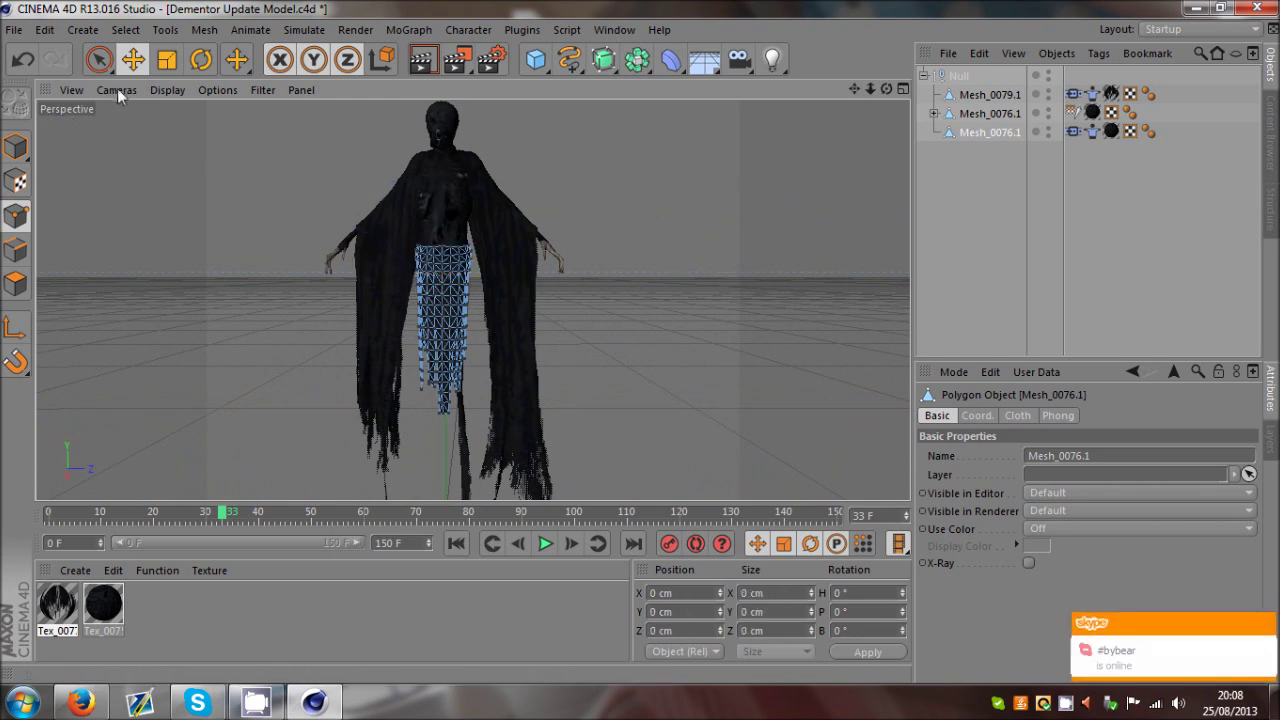
pyautogui.click(98, 59)
pyautogui.moveTo(532, 277); pyautogui.dragTo(445, 255)
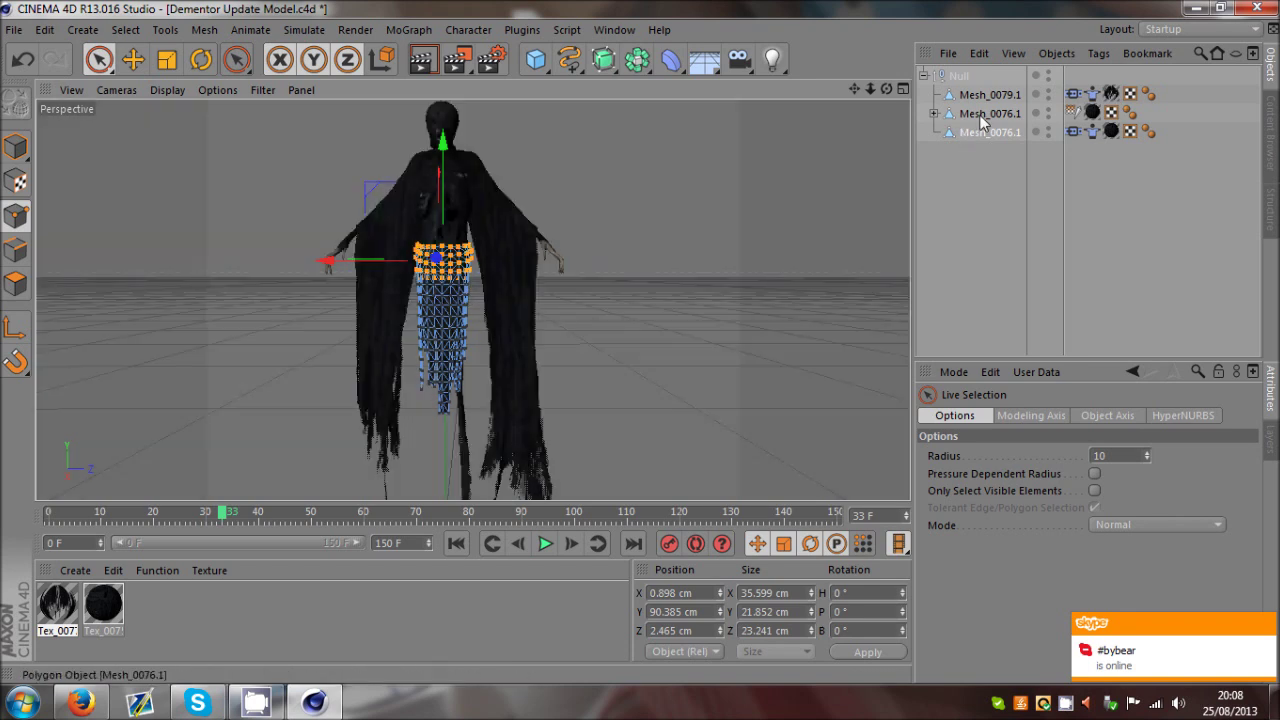
# Step: Assign the body mesh Mesh_0076.1 as the lower robe's Belt on object and set the selected waist points as its belt points
pyautogui.click(1074, 131)
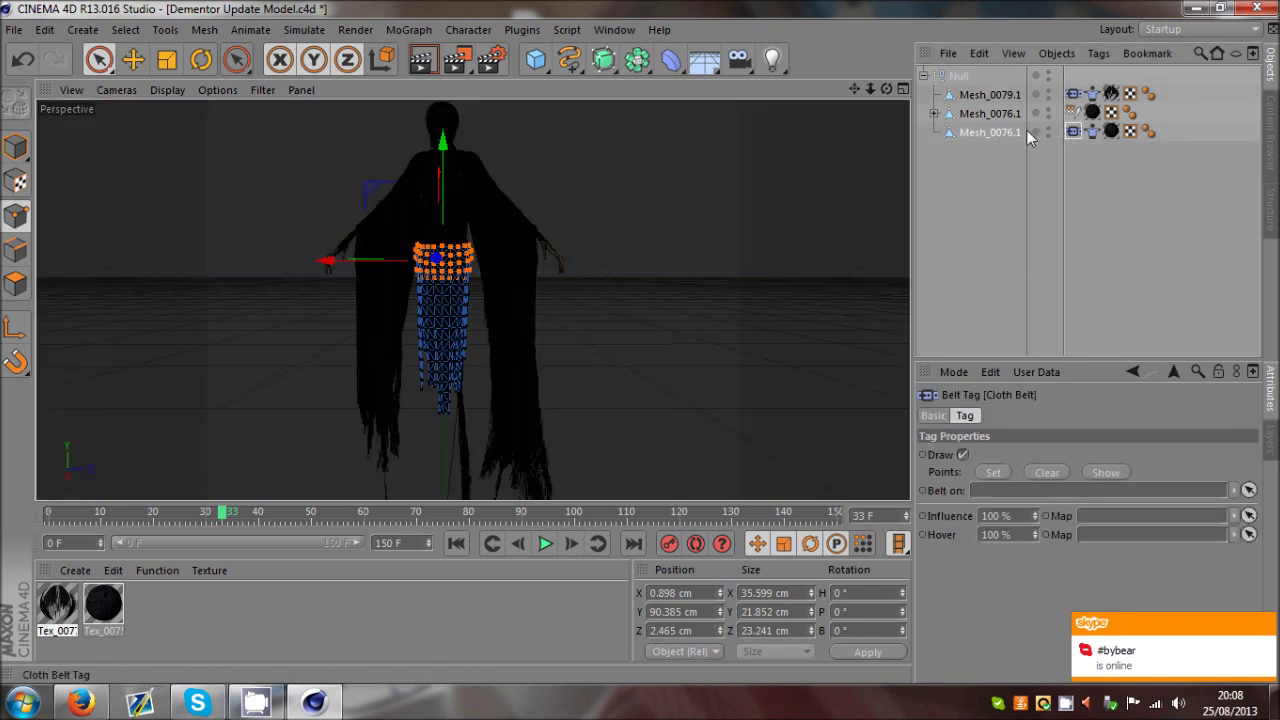
pyautogui.moveTo(975, 117); pyautogui.dragTo(986, 491)
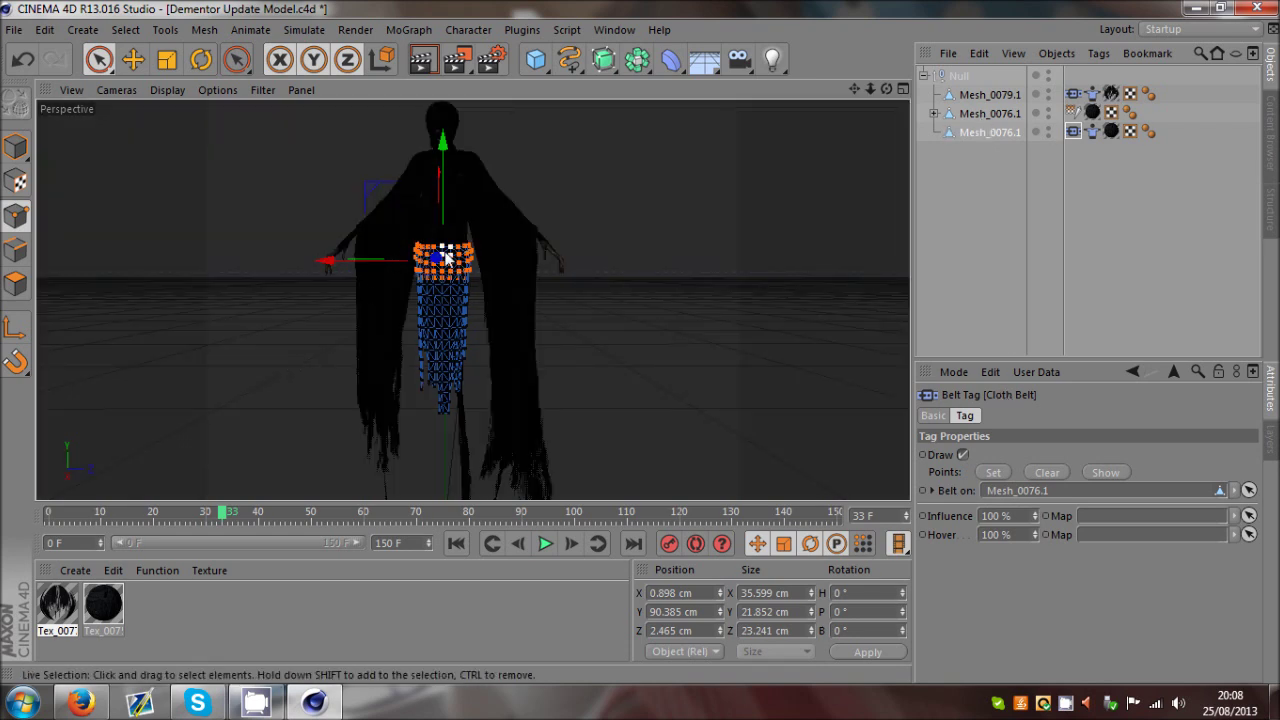
pyautogui.click(986, 474)
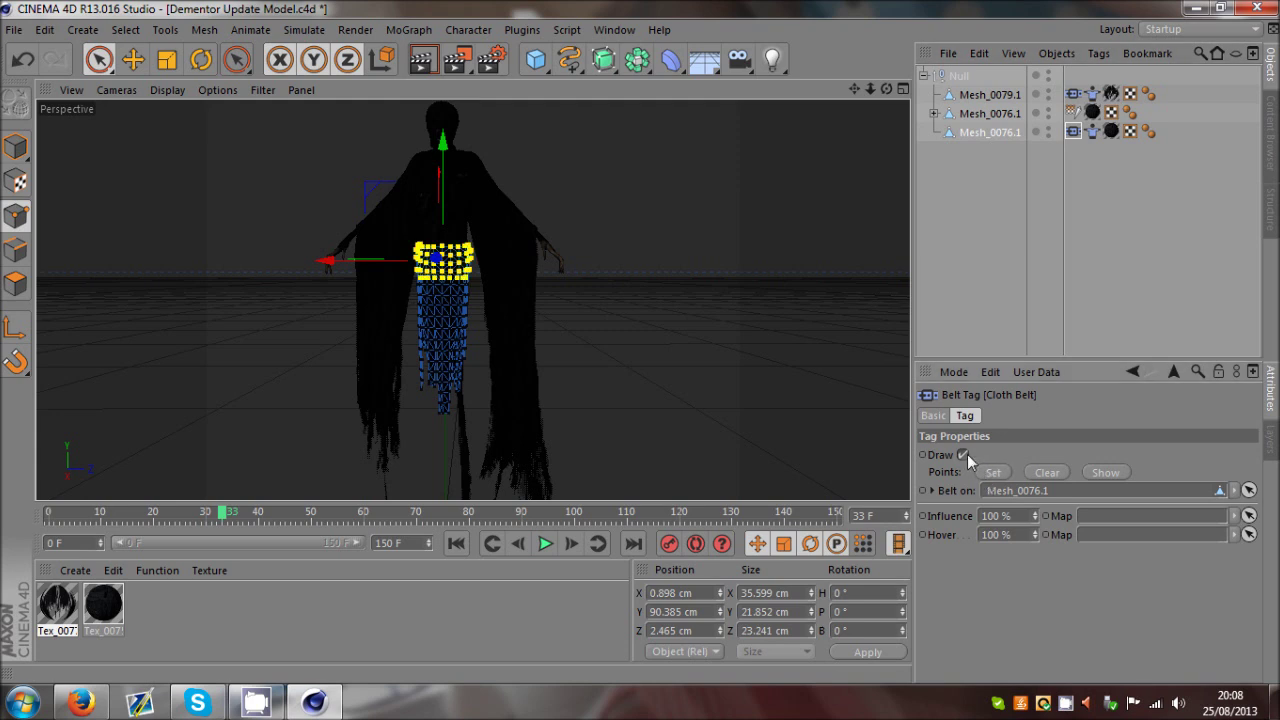
# Step: Disable the lower robe's Cloth Belt Draw option, deselect the mesh and return to model mode
pyautogui.click(964, 454)
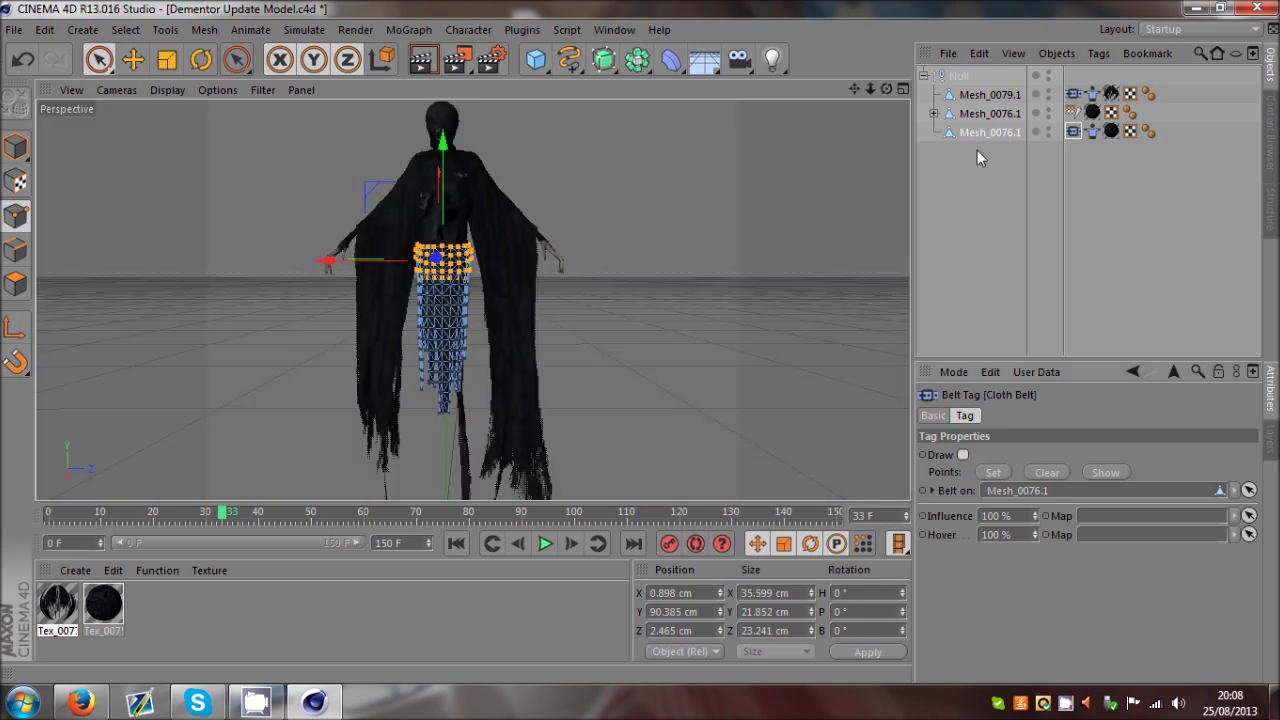
pyautogui.click(977, 150)
pyautogui.click(15, 147)
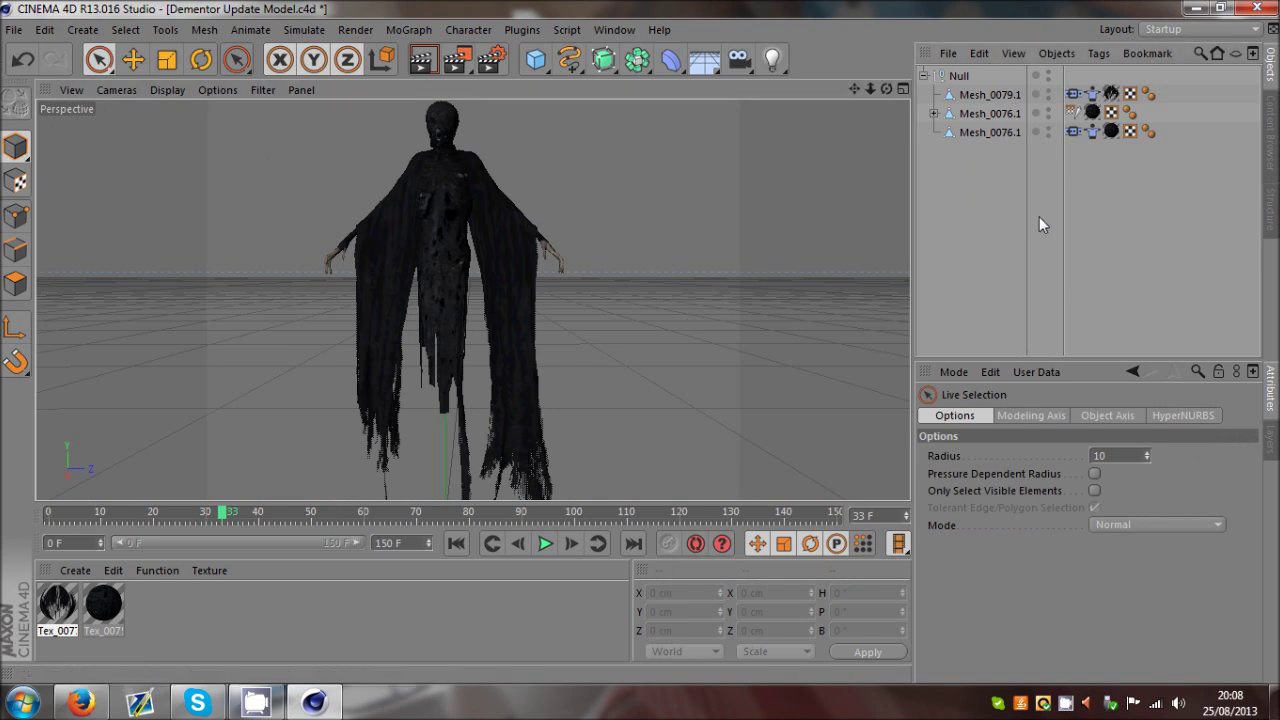
# Step: Play the cloth simulation of the belted cloak and lower robe, stop it and return to the first frame
pyautogui.click(545, 542)
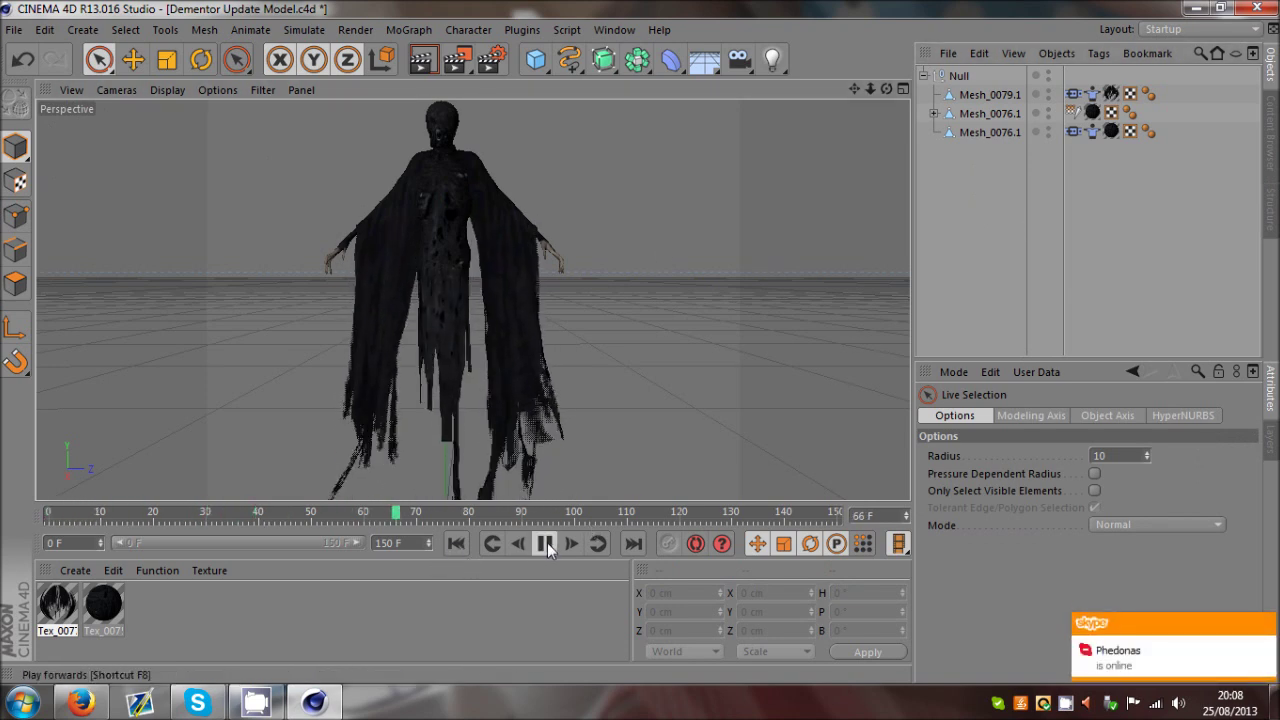
pyautogui.click(546, 543)
pyautogui.click(456, 543)
# Step: Animate the body mesh moving forward about 286 cm from frame 0 to frame 75, and deselect it
pyautogui.moveTo(886, 89); pyautogui.dragTo(523, 243)
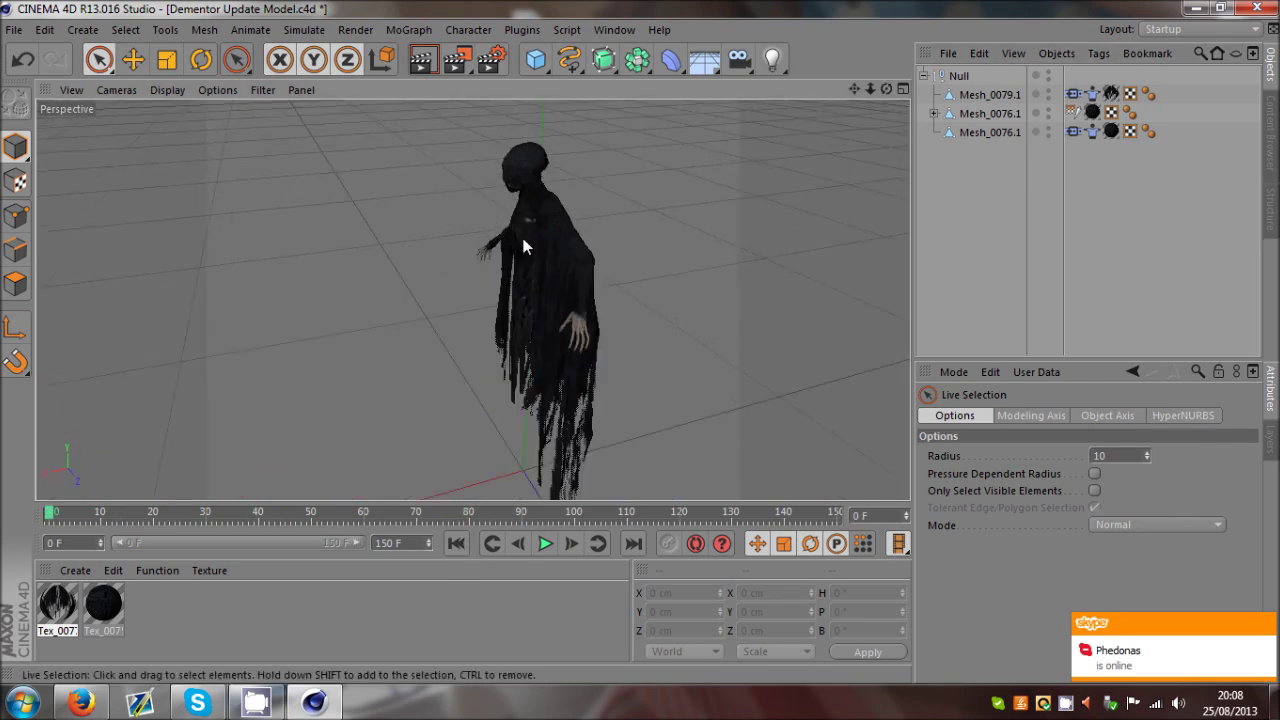
pyautogui.click(985, 113)
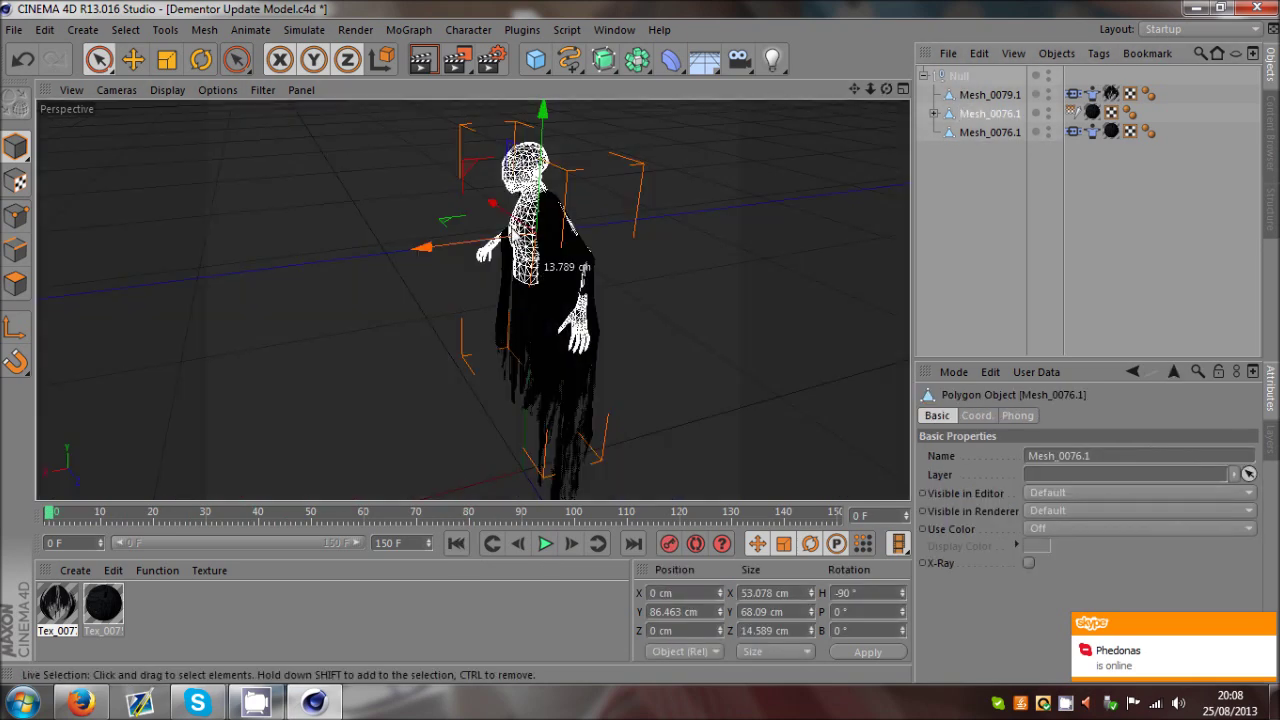
pyautogui.keyDown('alt'); pyautogui.moveTo(245, 290); pyautogui.dragTo(511, 290); pyautogui.keyUp('alt')
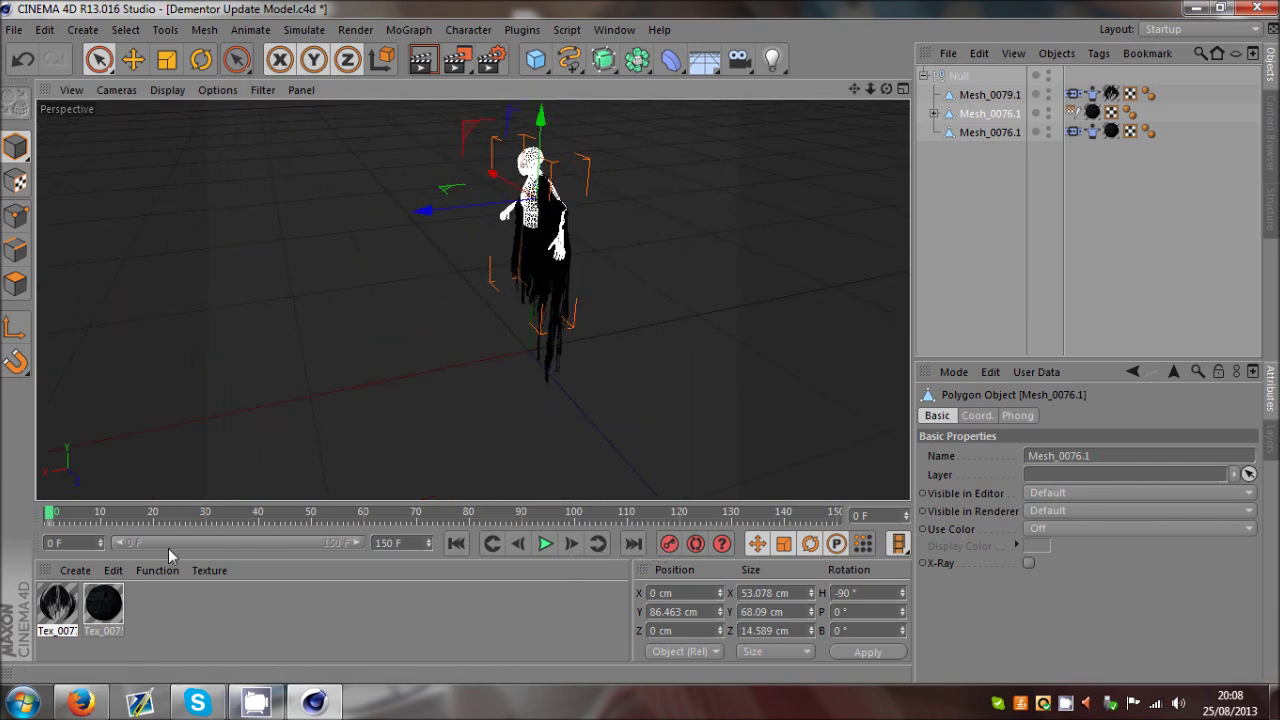
pyautogui.moveTo(60, 514); pyautogui.dragTo(443, 514)
pyautogui.moveTo(494, 215); pyautogui.dragTo(215, 262)
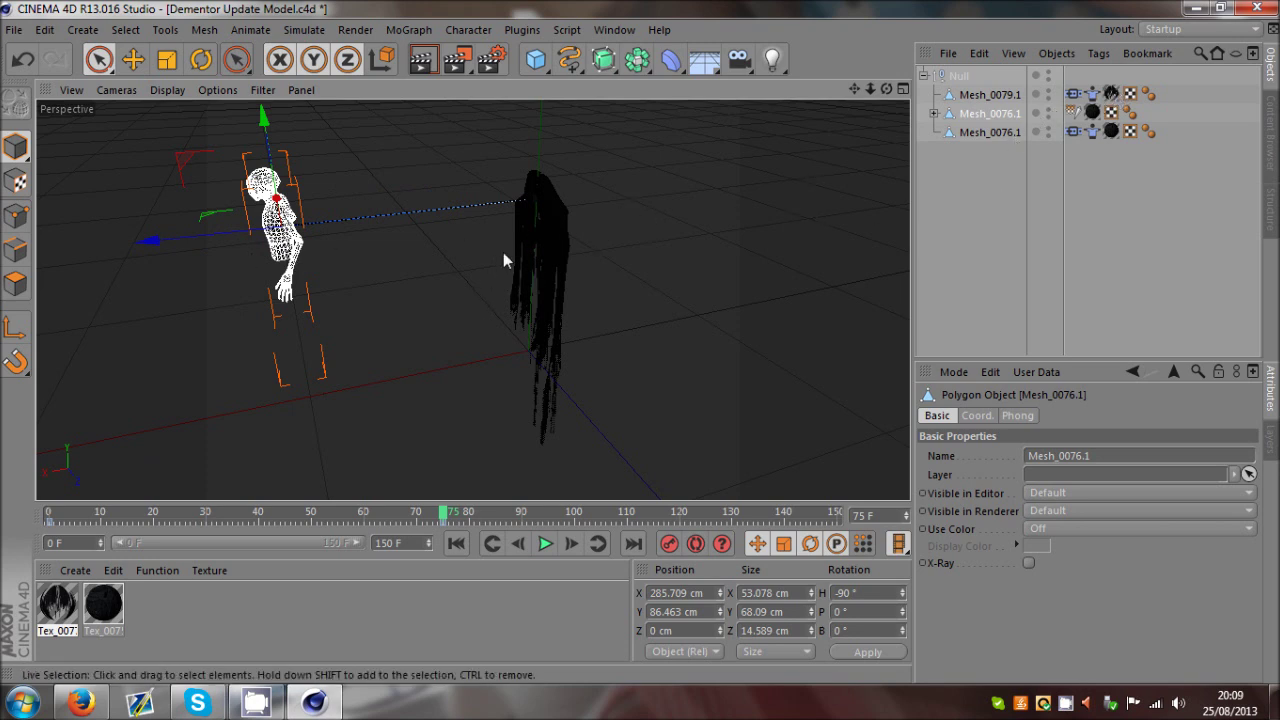
pyautogui.click(974, 236)
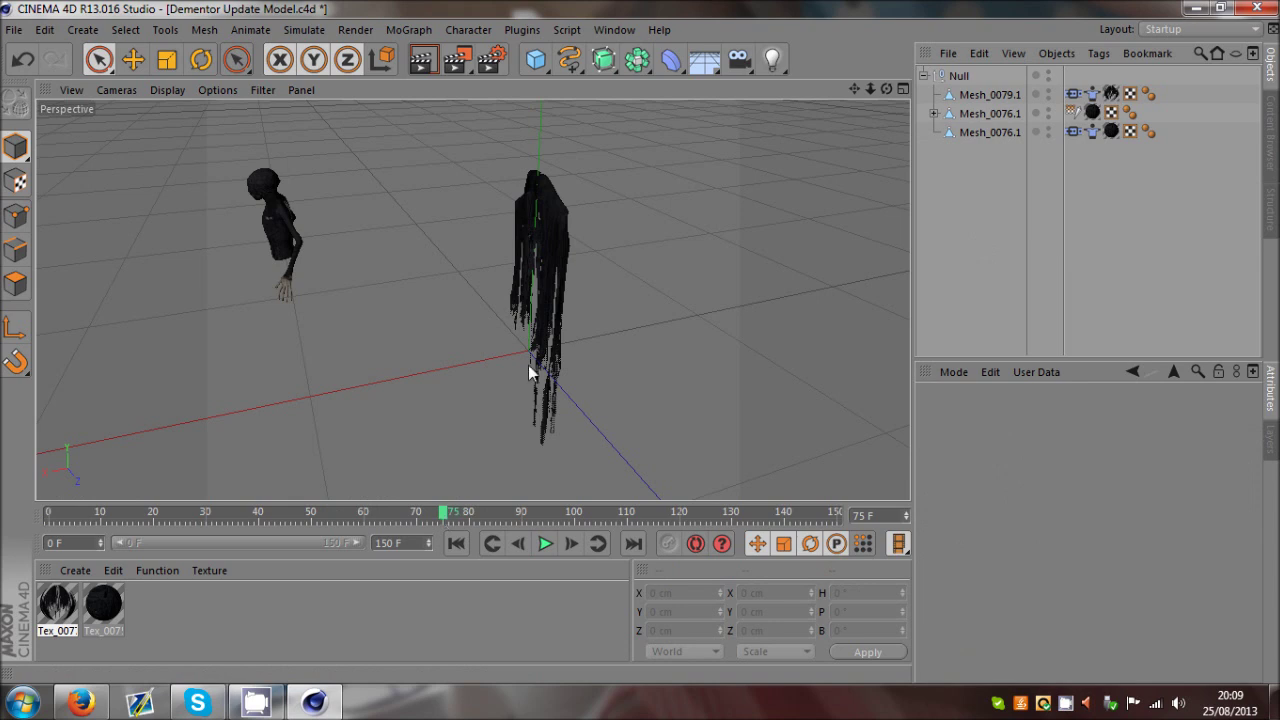
# Step: Play the body movement from frame 0 to check how the cloth follows, stop it and return to the start
pyautogui.click(457, 543)
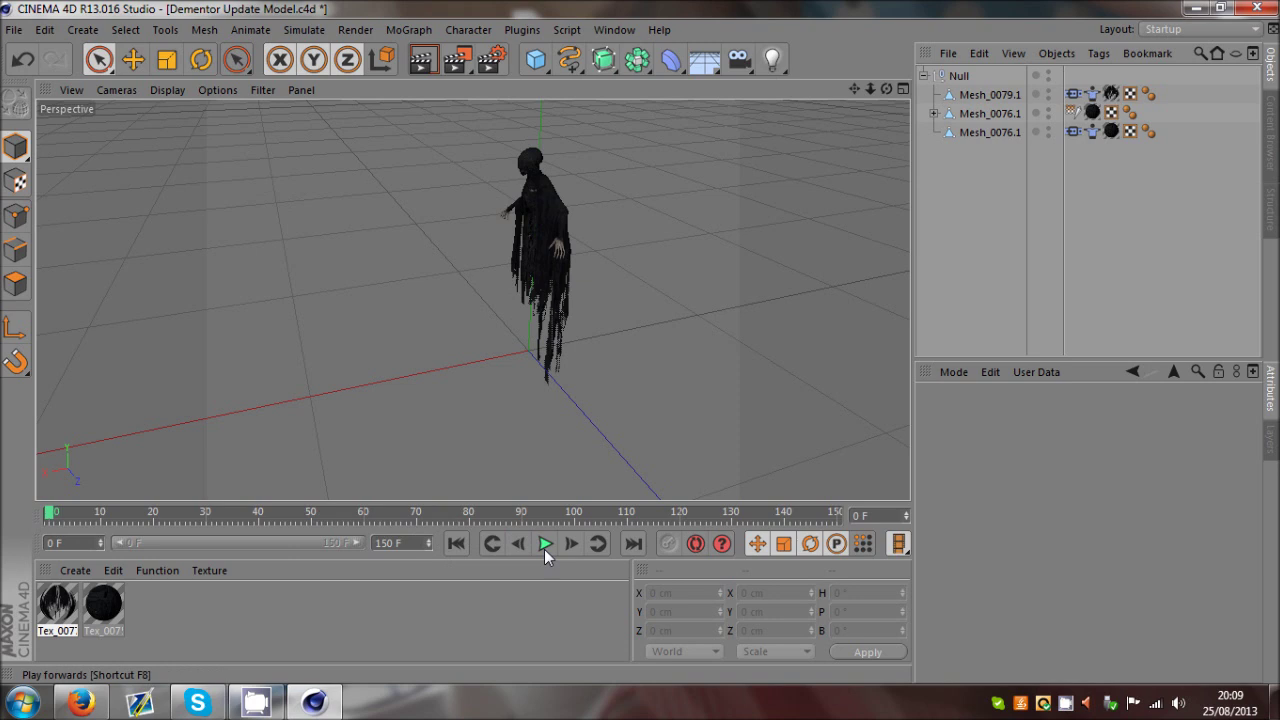
pyautogui.click(544, 549)
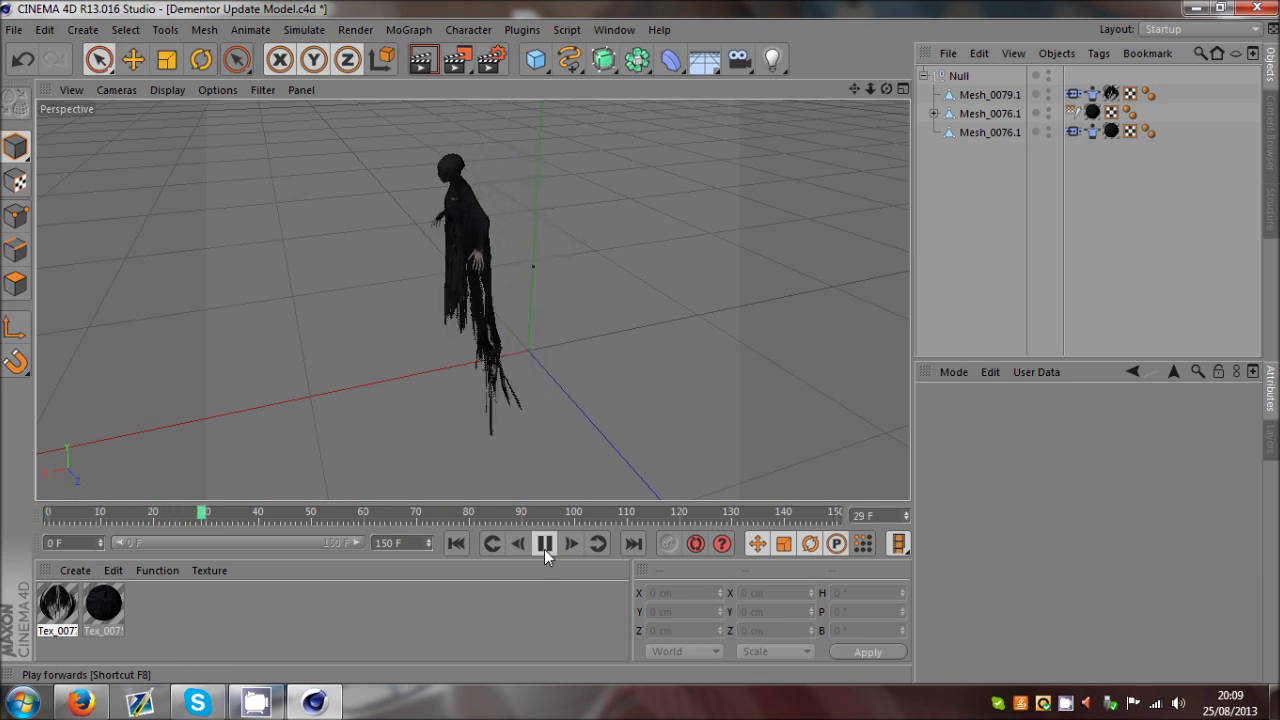
pyautogui.click(544, 543)
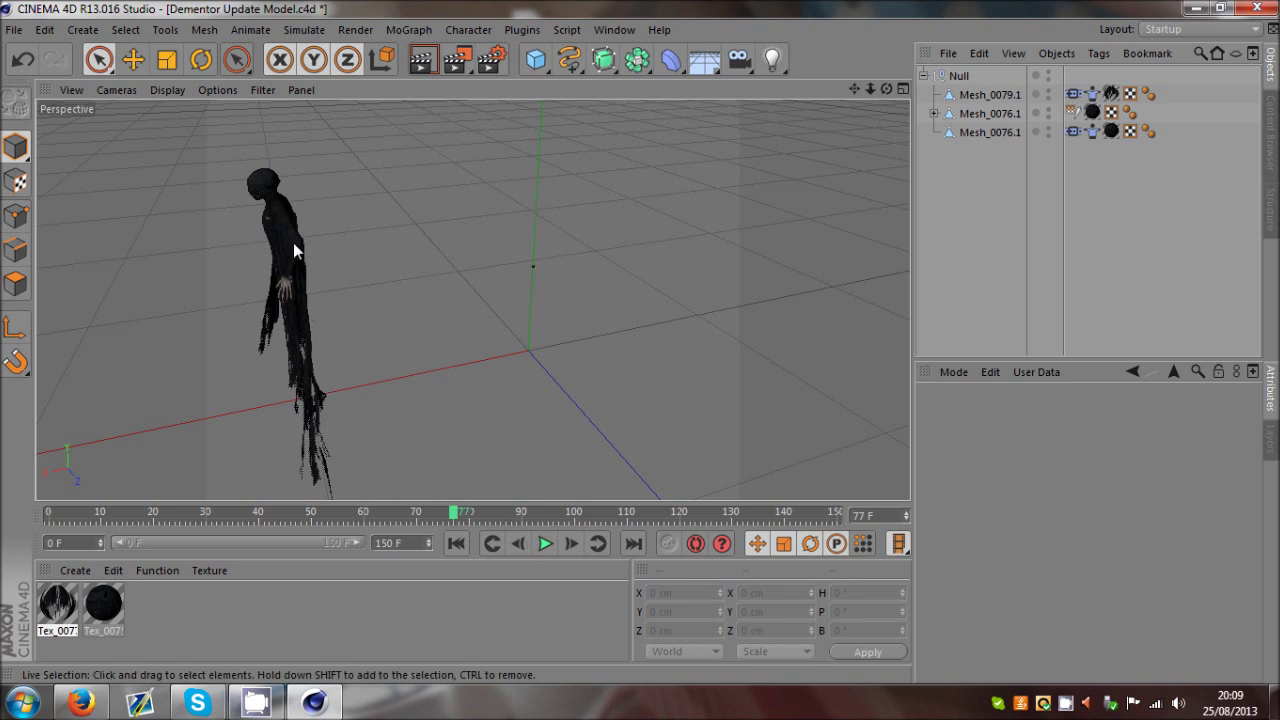
pyautogui.hotkey('shift', 'f')
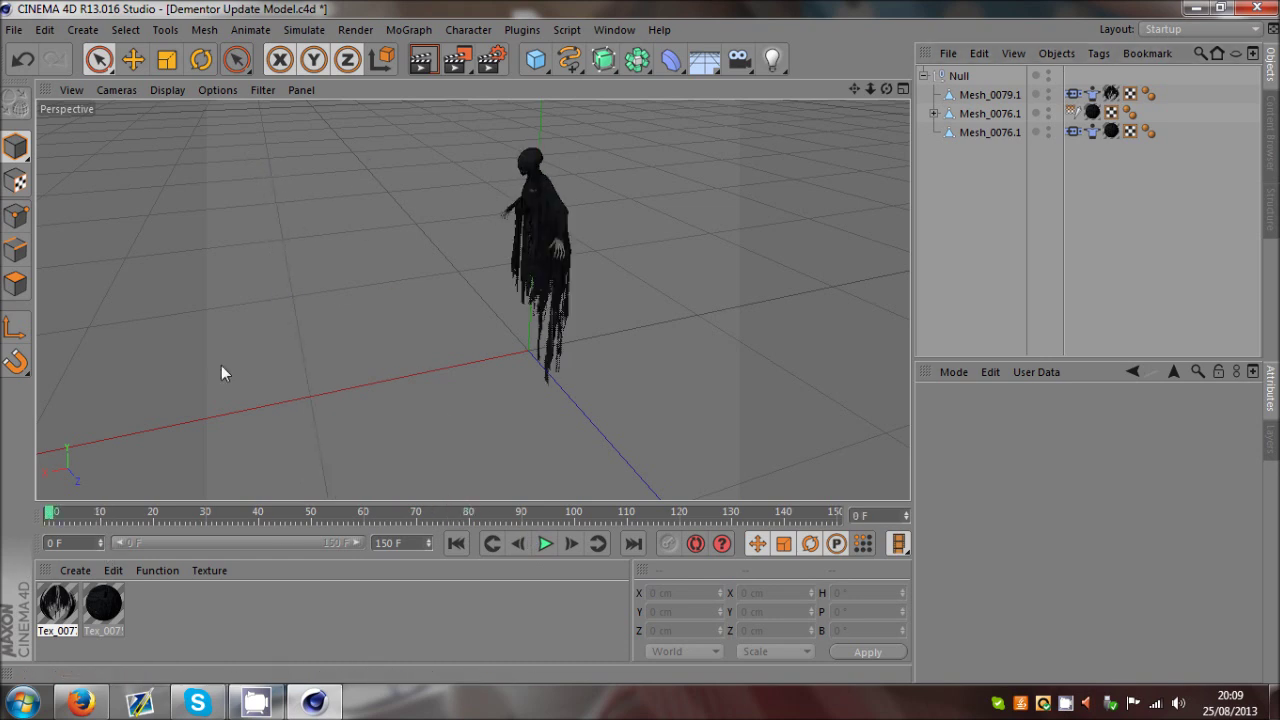
# Step: Expand the body mesh's skeleton hierarchy and record a keyframe at frame 0 for LeftShoulderJoint and LeftElbowJoint
pyautogui.keyDown('alt'); pyautogui.moveTo(640, 349); pyautogui.dragTo(571, 149); pyautogui.keyUp('alt')
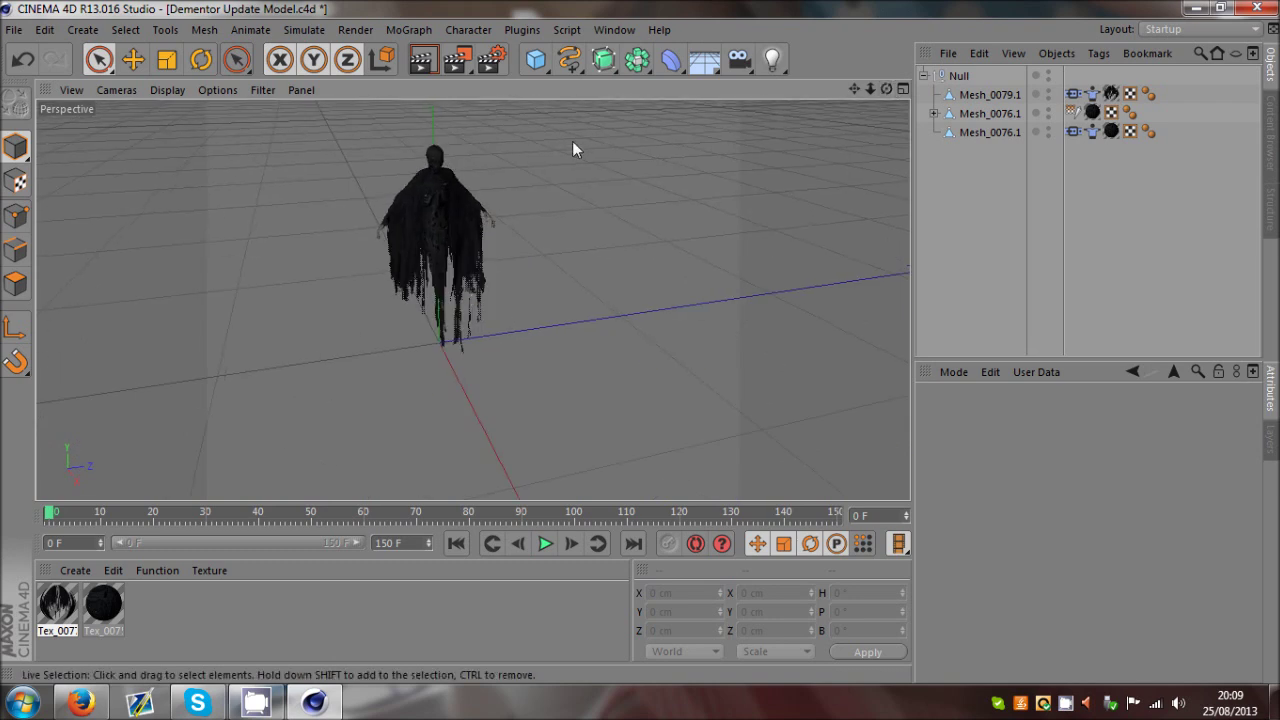
pyautogui.scroll(3, 571, 149)
pyautogui.click(934, 113)
pyautogui.click(943, 151)
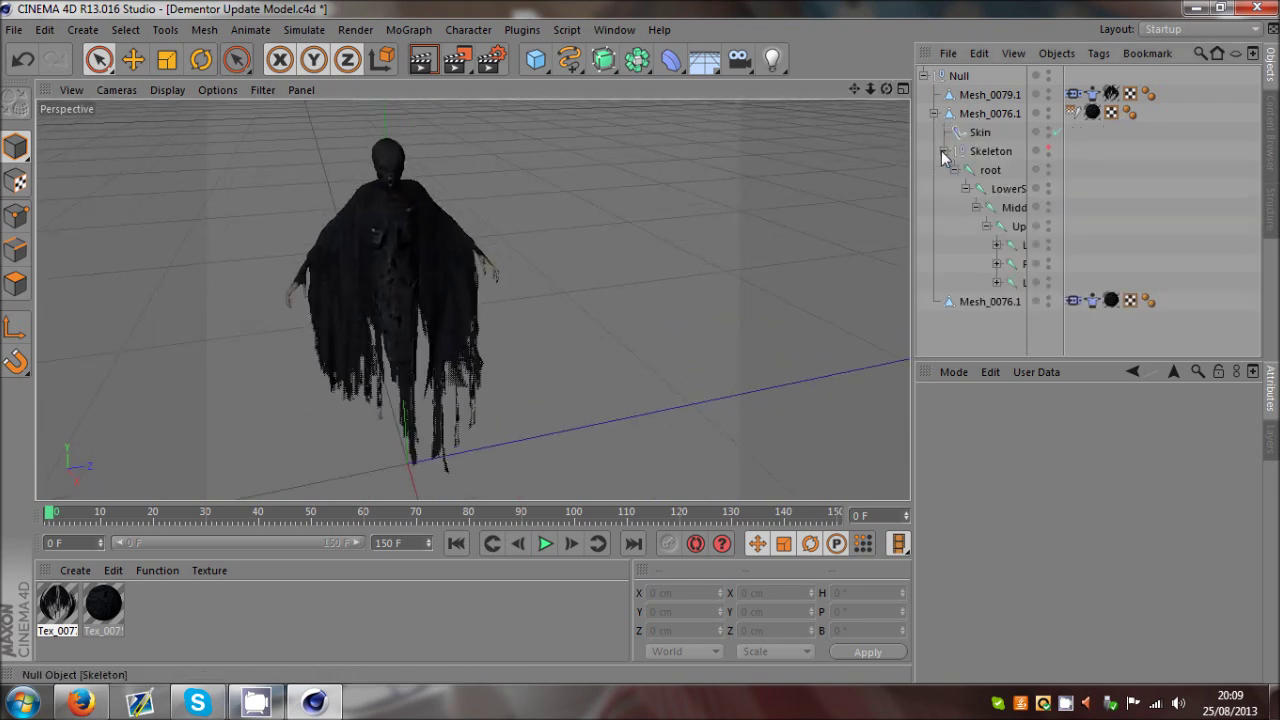
pyautogui.moveTo(1065, 235); pyautogui.dragTo(1065, 233)
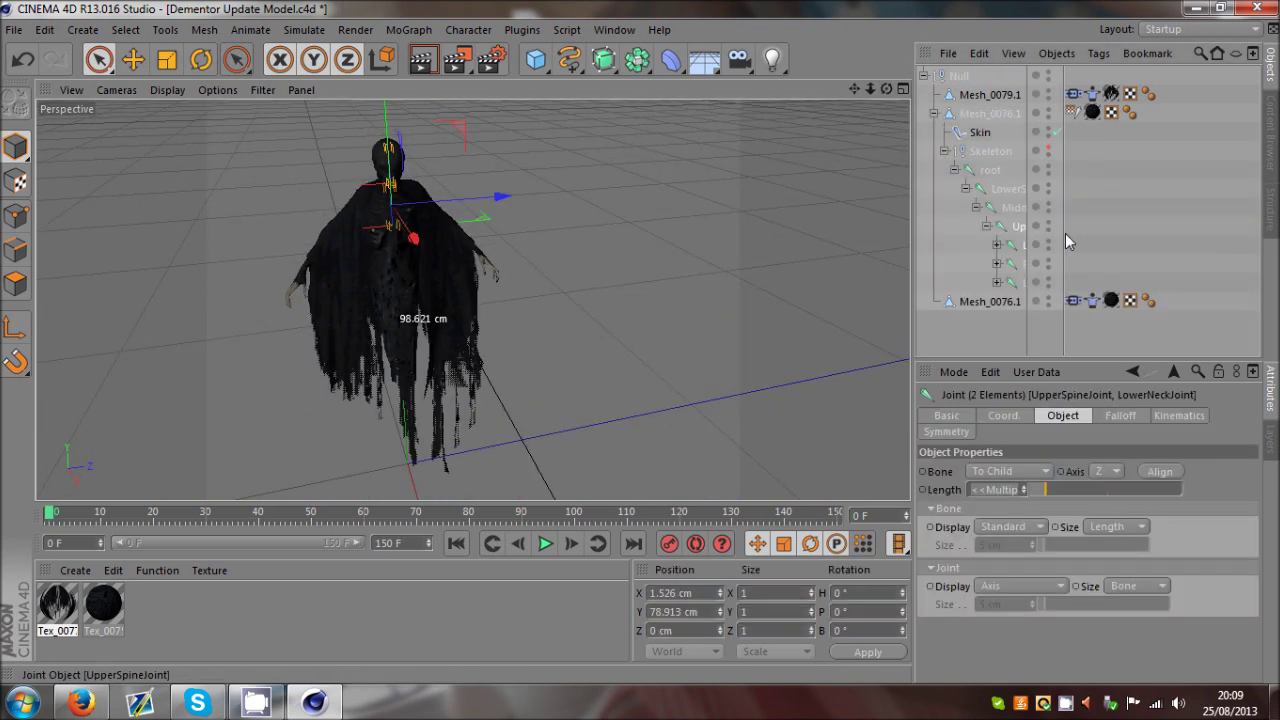
pyautogui.click(997, 283)
pyautogui.click(1060, 301)
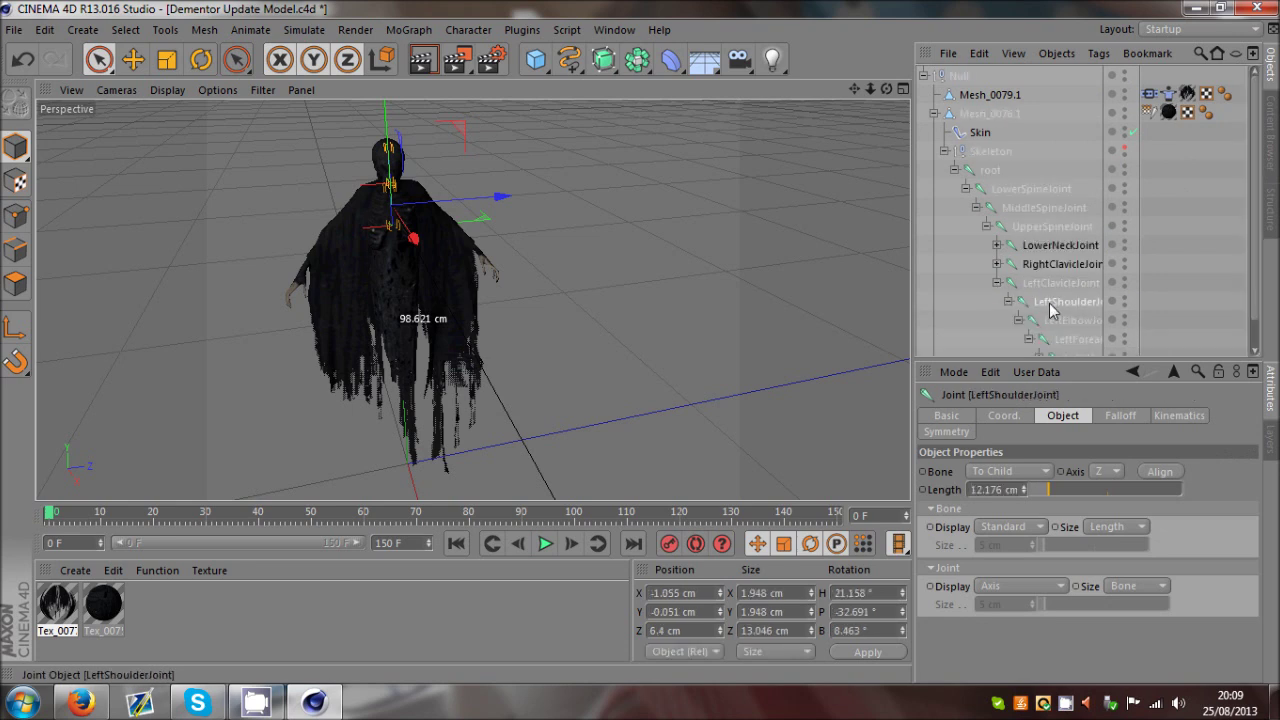
pyautogui.keyDown('ctrl'); pyautogui.click(1055, 325); pyautogui.keyUp('ctrl')
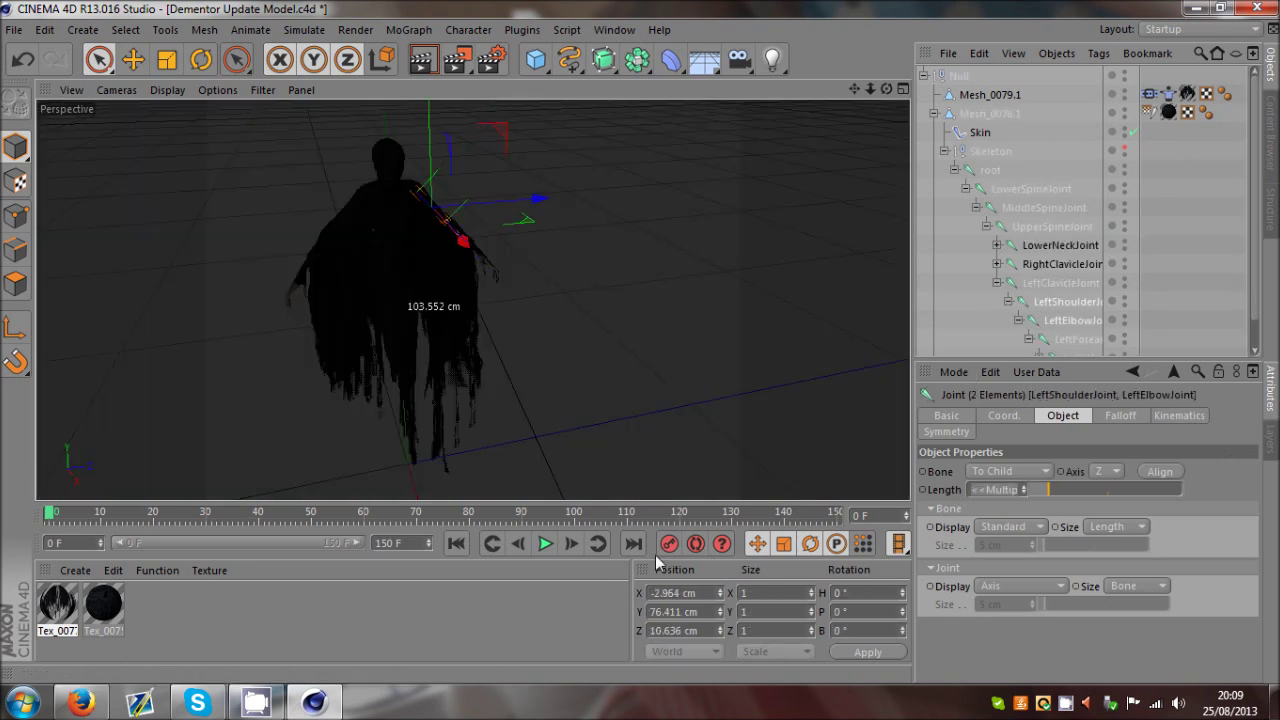
pyautogui.click(845, 348)
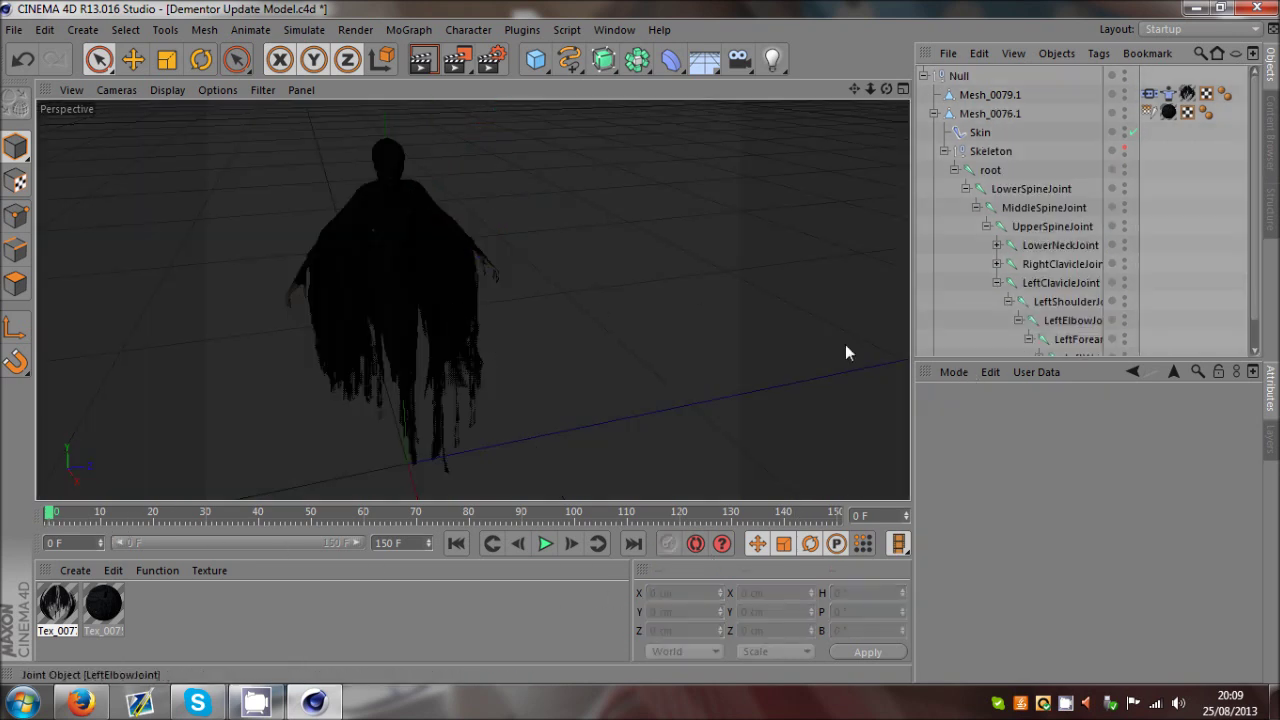
# Step: At frame 74, rotate LeftShoulderJoint to about H -40°, P 28°, B -27° and record keyframes for the shoulder and elbow joints
pyautogui.scroll(-5, 405, 228)
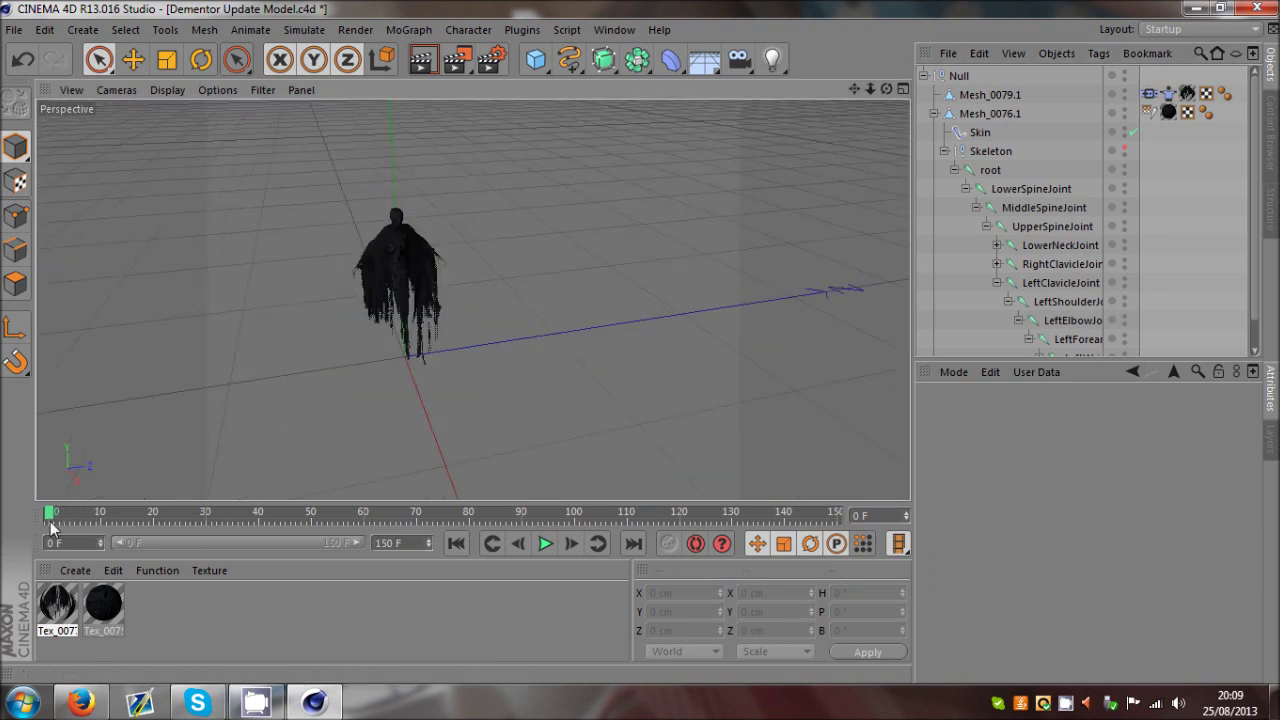
pyautogui.moveTo(52, 515); pyautogui.dragTo(437, 518)
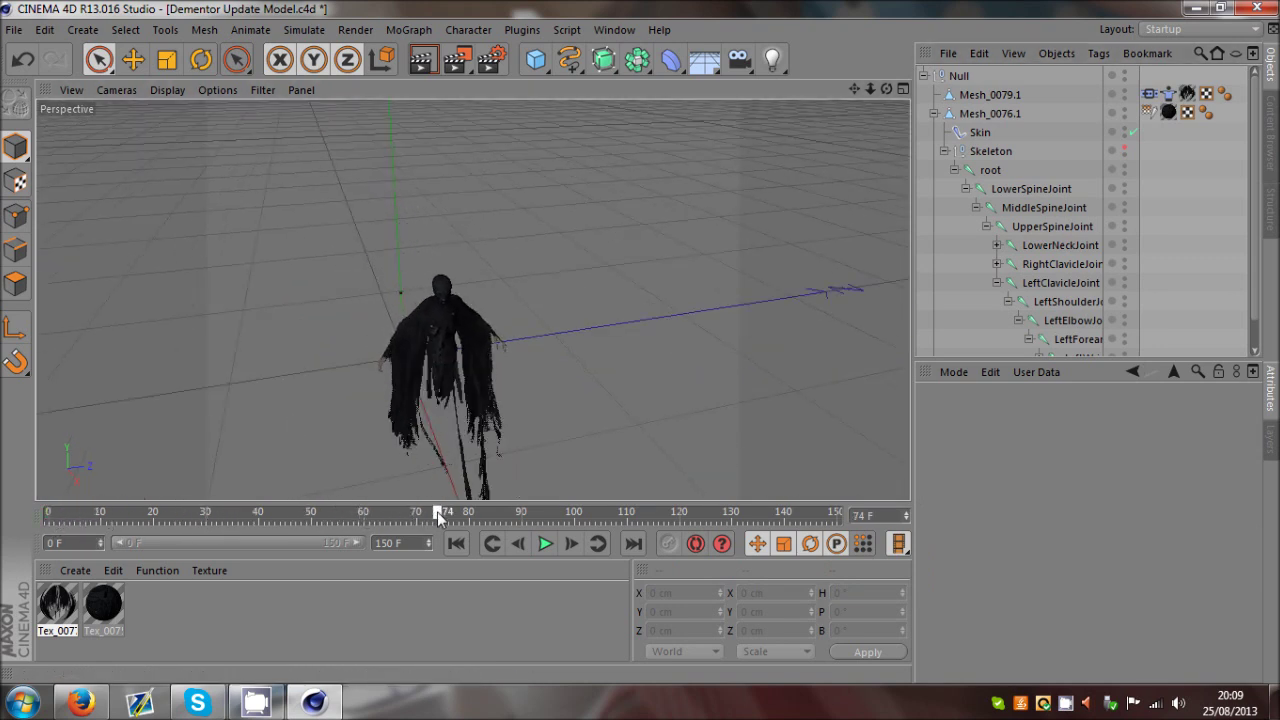
pyautogui.click(1068, 301)
pyautogui.press('r')
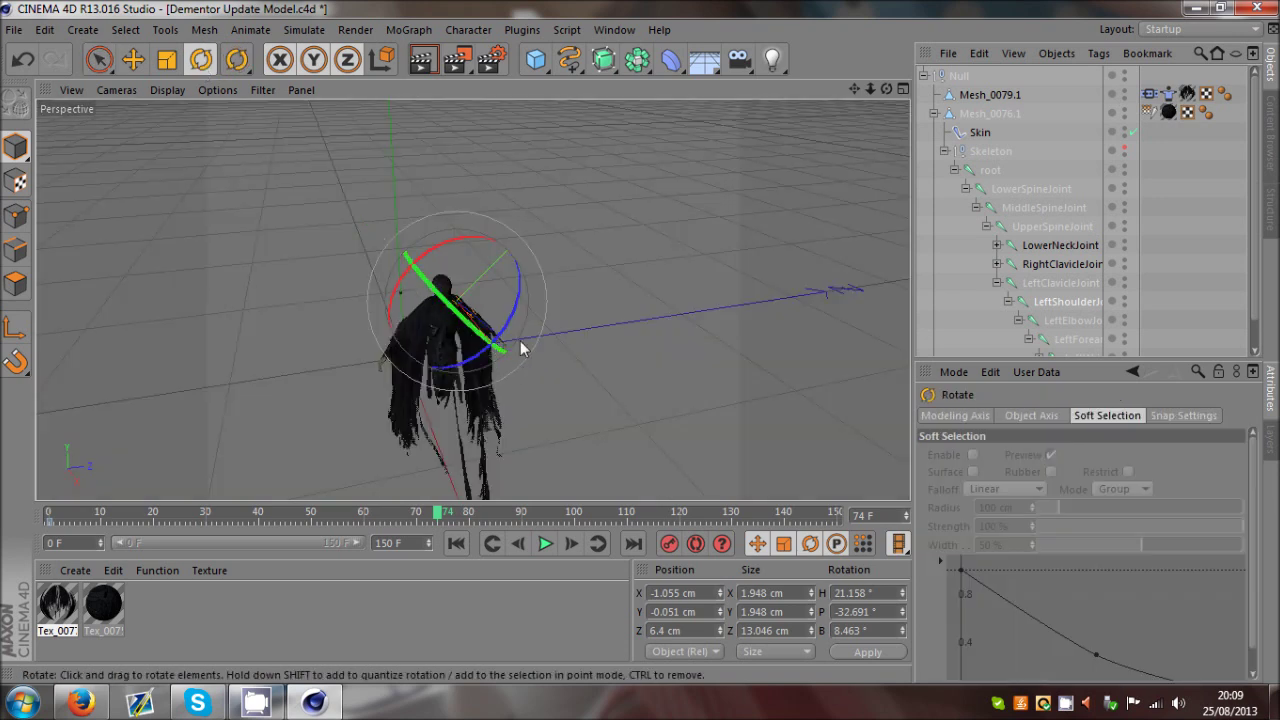
pyautogui.moveTo(455, 251); pyautogui.dragTo(396, 239)
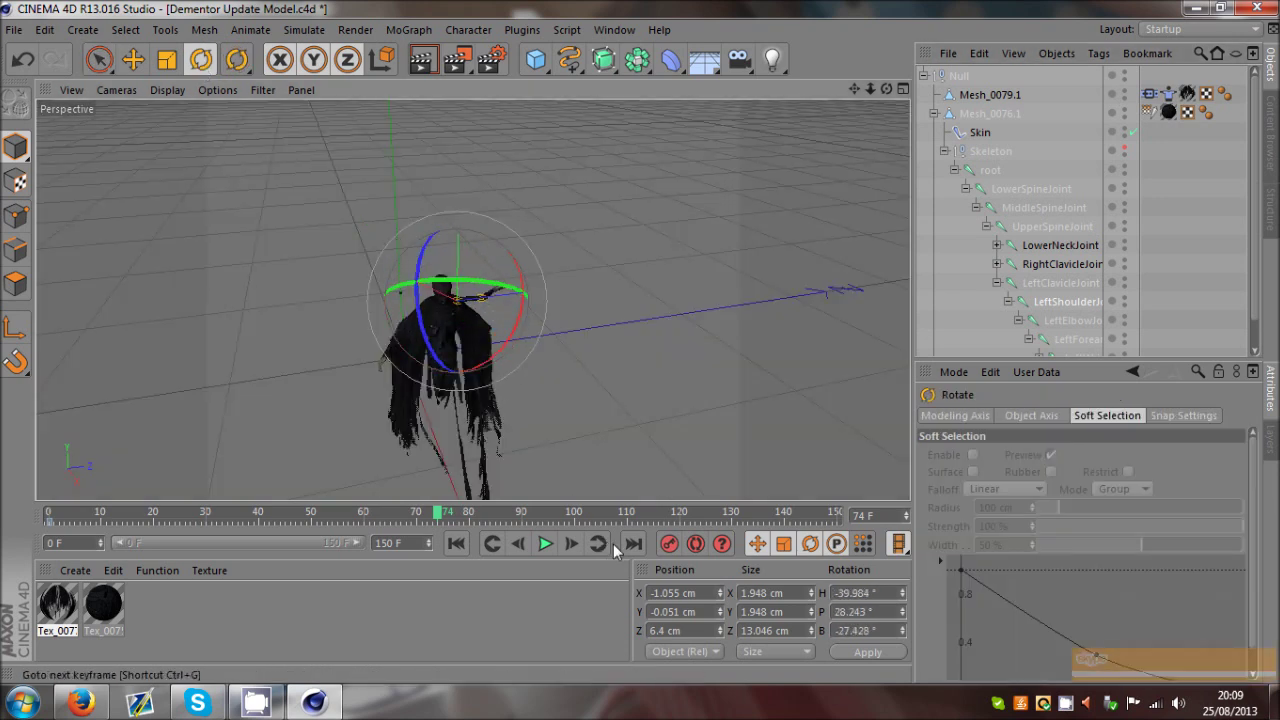
pyautogui.click(1058, 320)
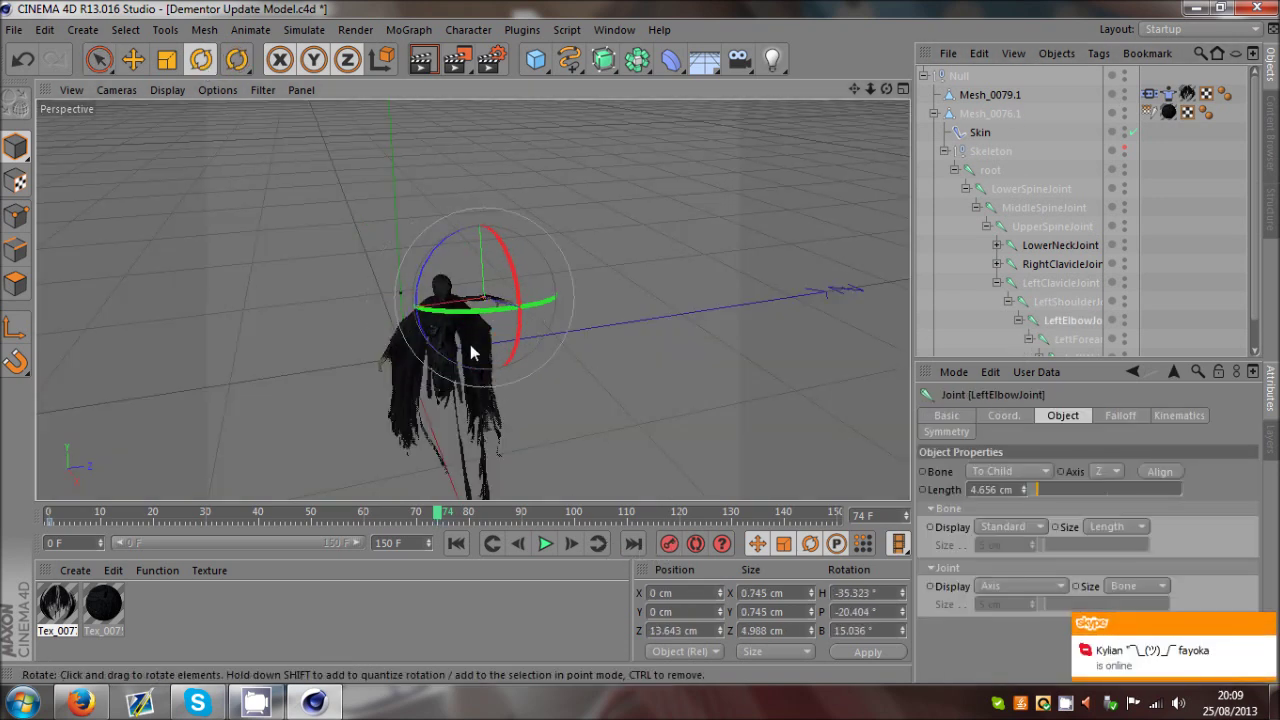
pyautogui.click(670, 543)
pyautogui.click(886, 139)
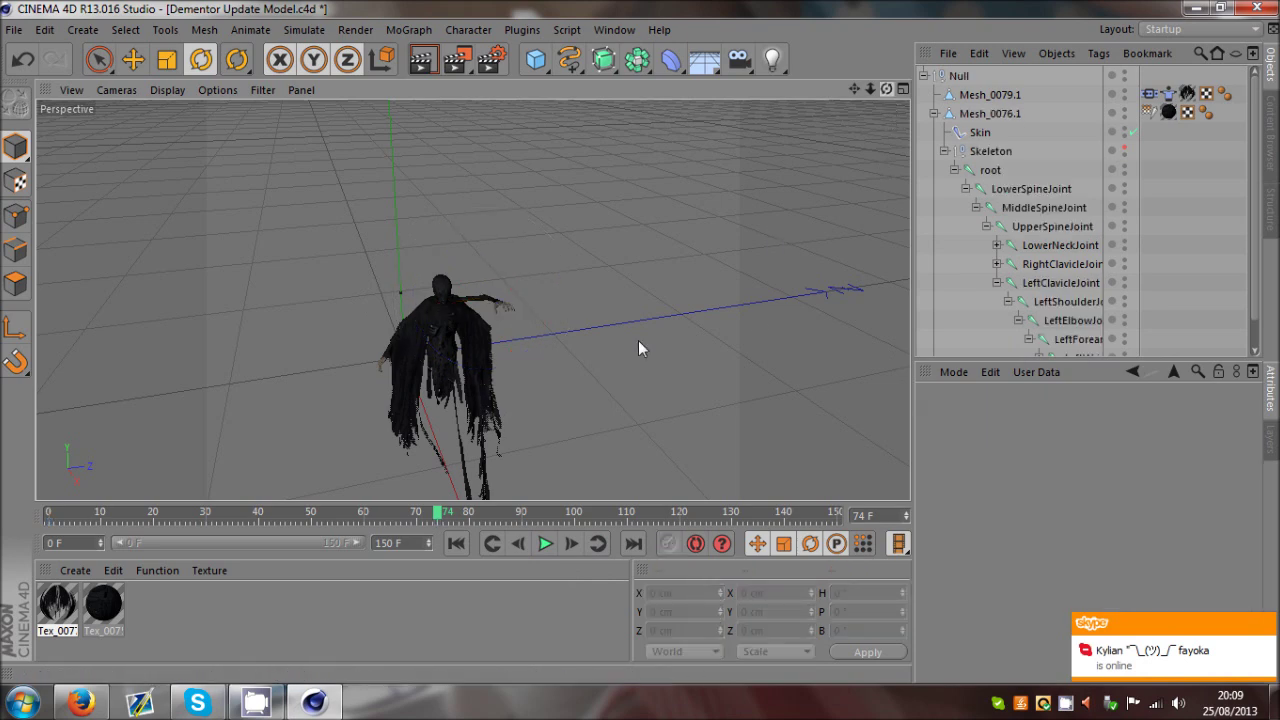
# Step: Inspect the raised left arm and the cloak at frame 74 from the other side, and return to frame 0
pyautogui.keyDown('alt'); pyautogui.moveTo(638, 340); pyautogui.dragTo(283, 215); pyautogui.keyUp('alt')
pyautogui.scroll(3, 283, 215)
pyautogui.press('e')
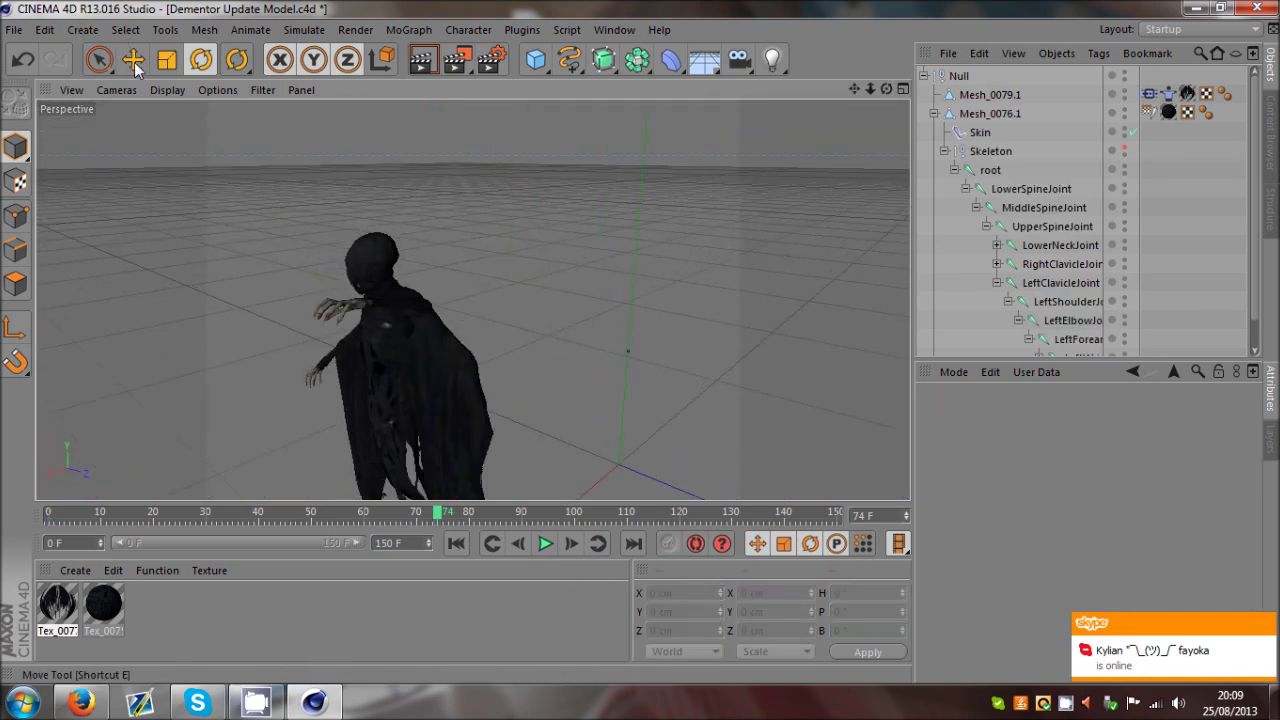
pyautogui.scroll(-3, 430, 325)
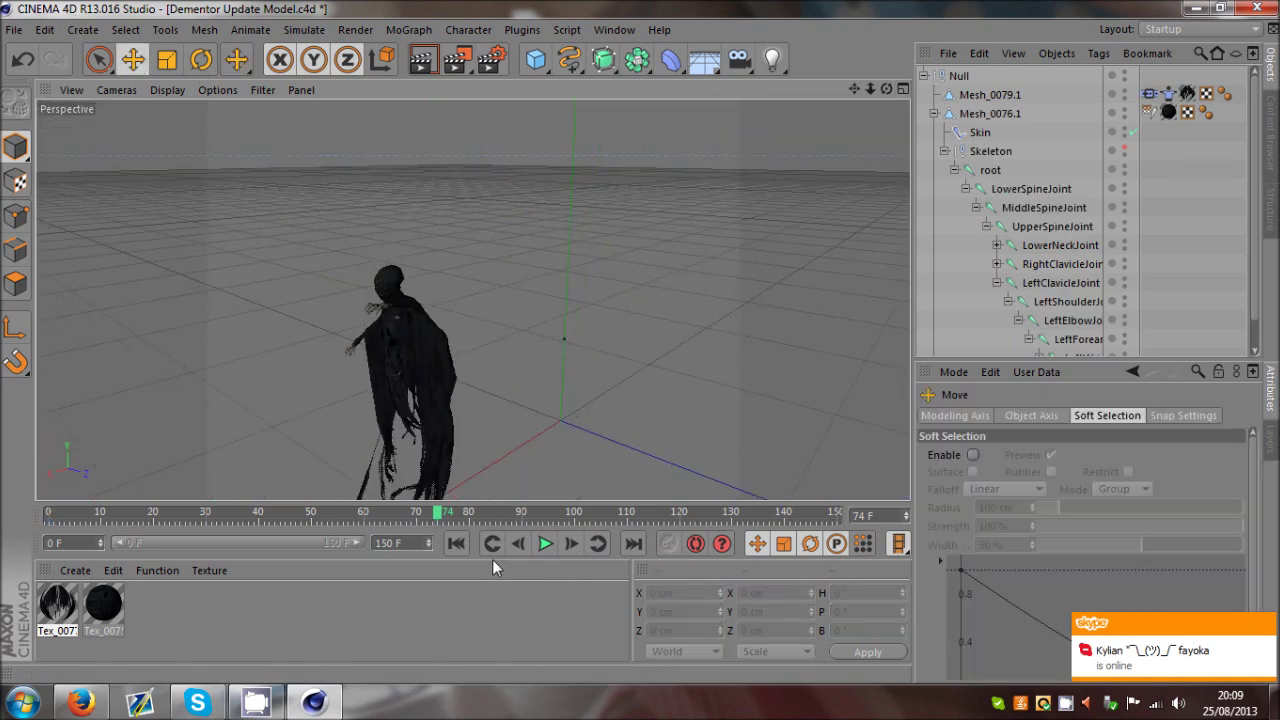
pyautogui.click(456, 543)
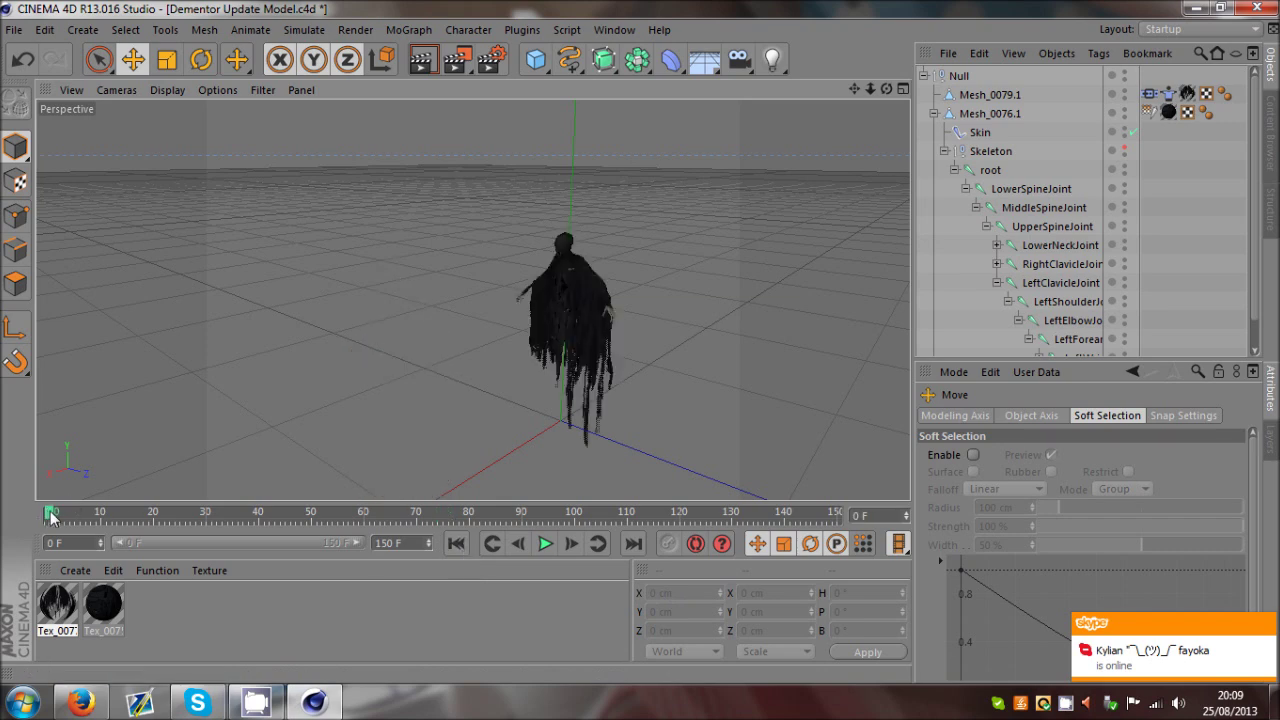
# Step: Examine how the cloak covers the body mesh's arm and check the cloak's Cloth Belt tag settings
pyautogui.scroll(6, 550, 280)
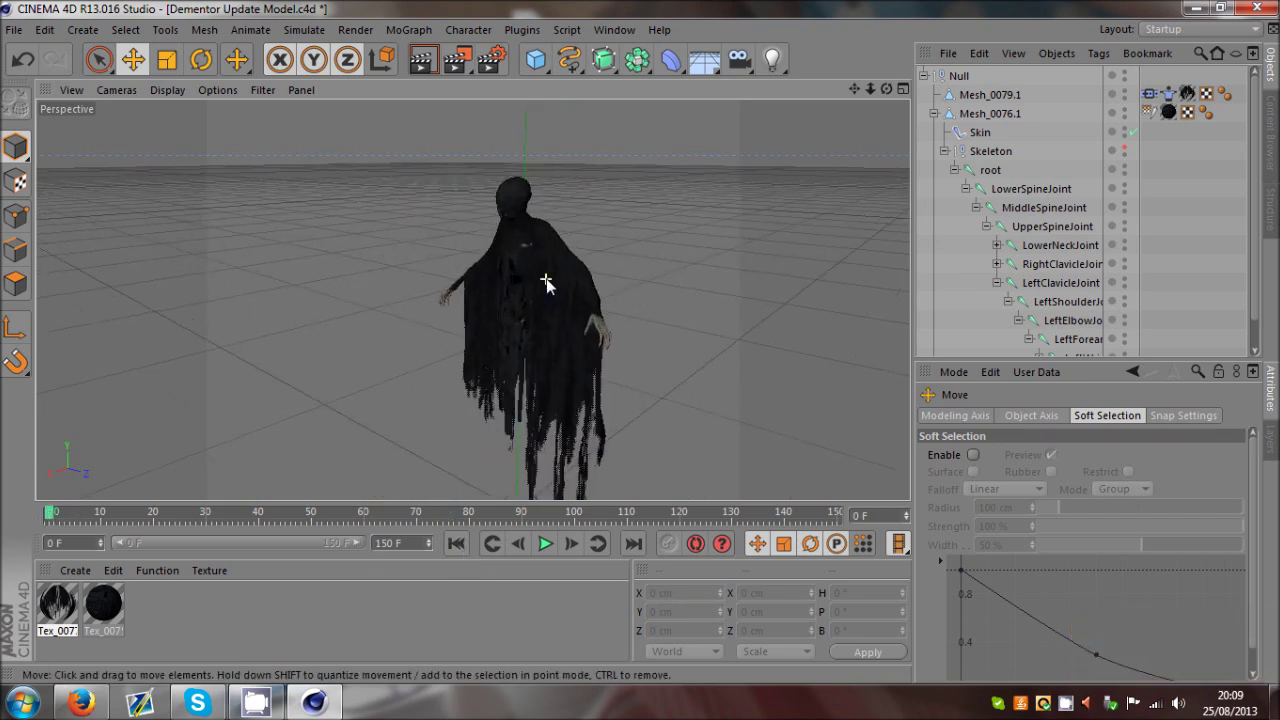
pyautogui.click(985, 97)
pyautogui.click(990, 113)
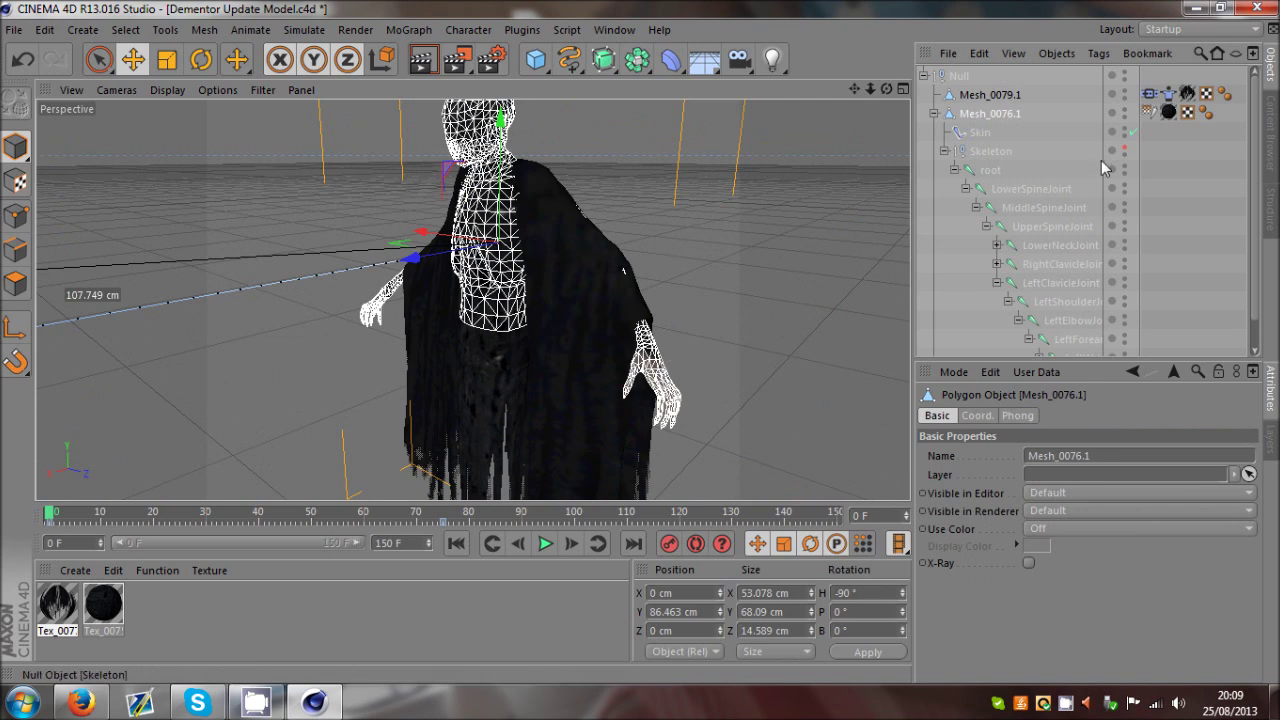
pyautogui.click(1177, 195)
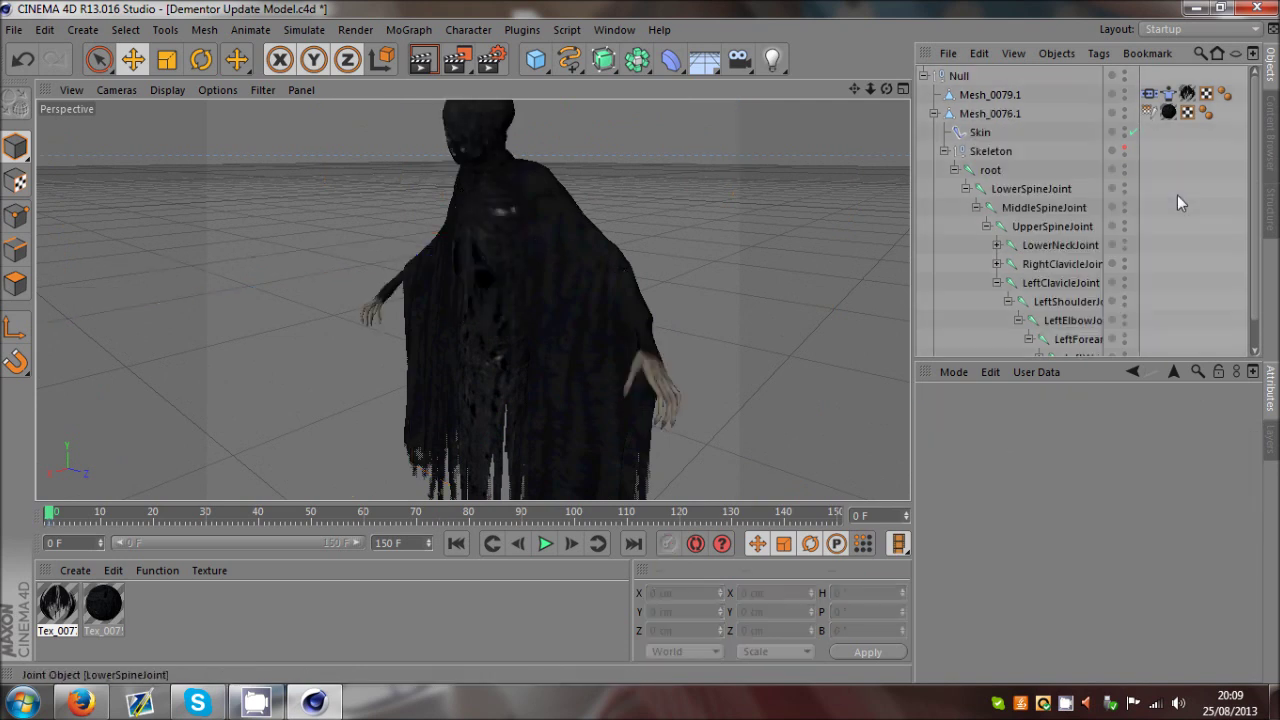
pyautogui.click(933, 113)
pyautogui.click(983, 95)
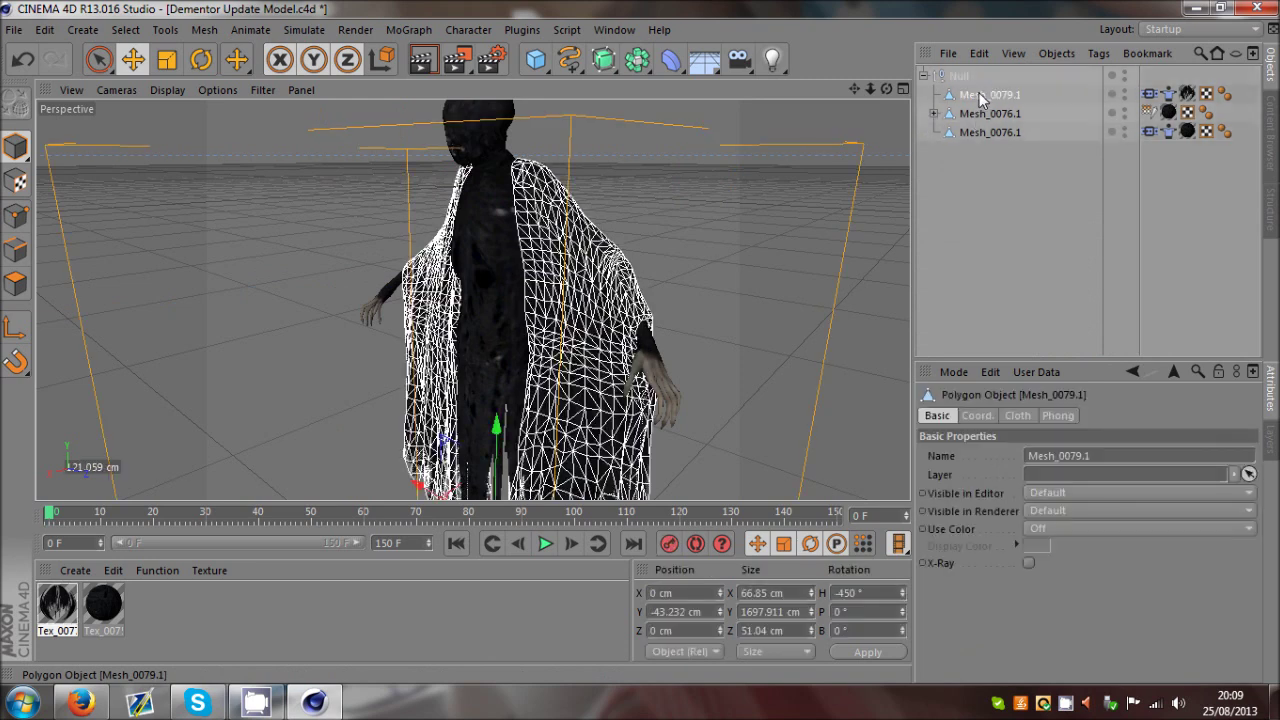
pyautogui.click(1149, 94)
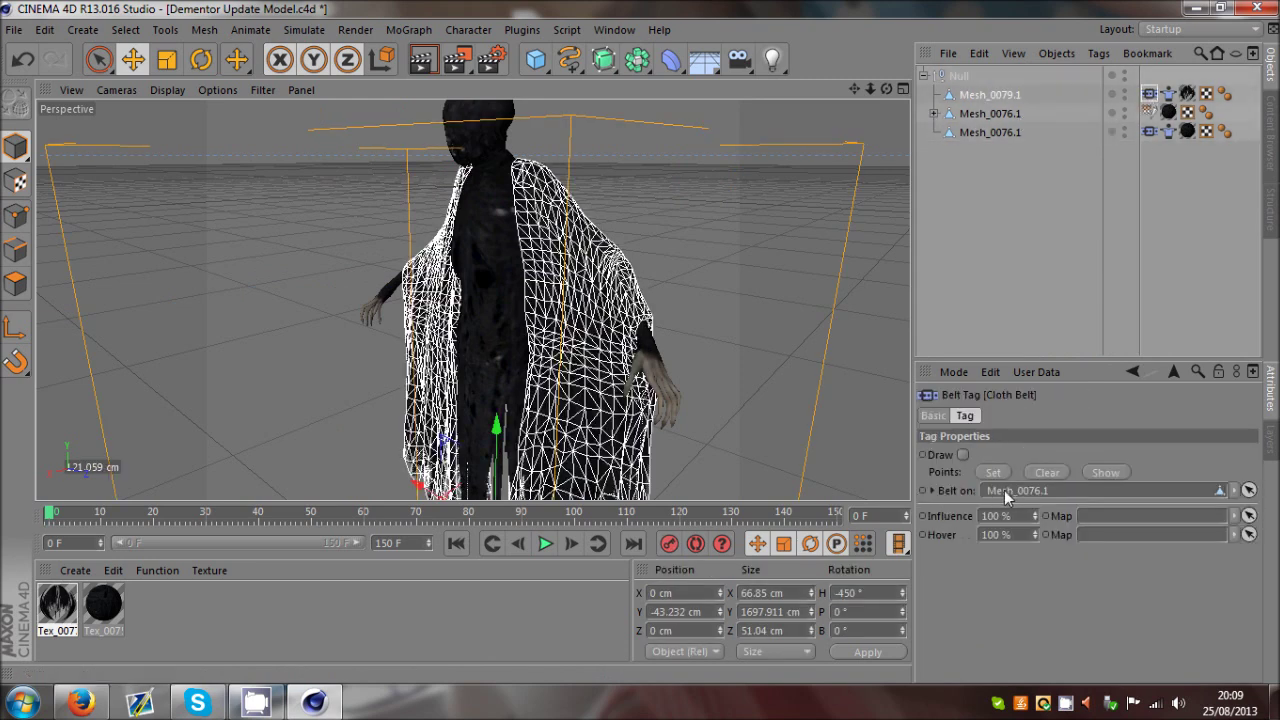
pyautogui.click(681, 325)
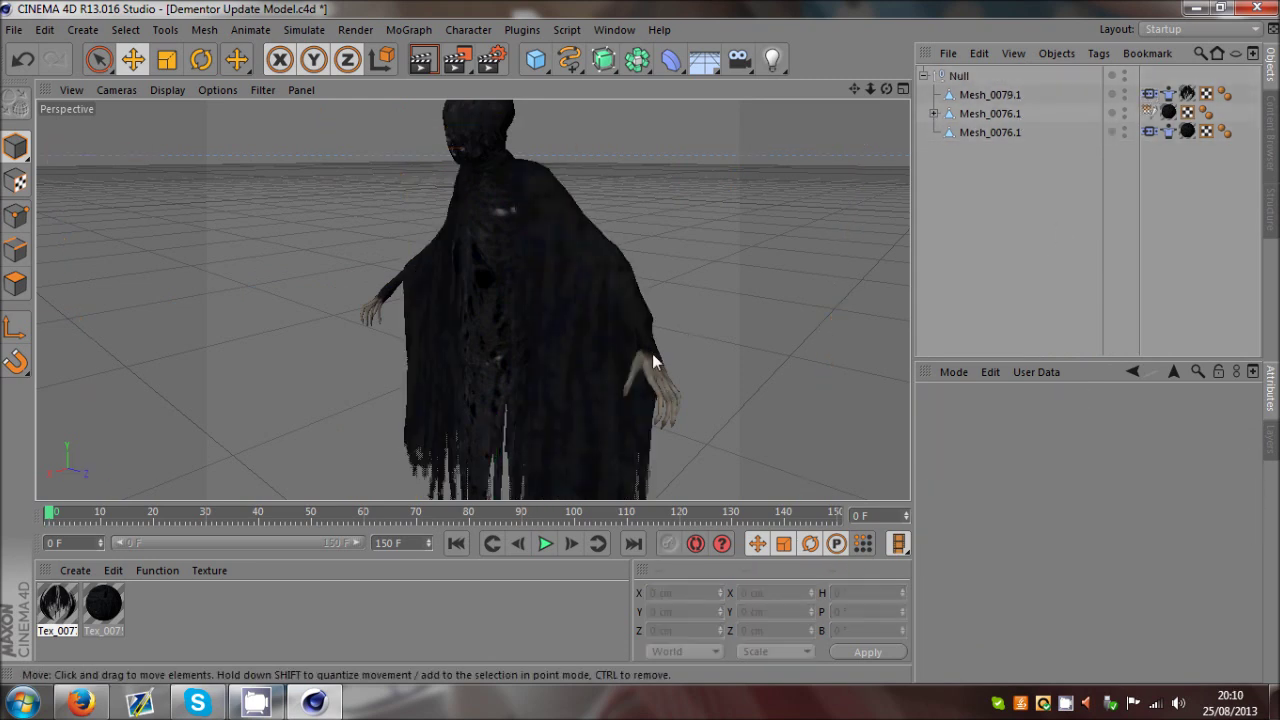
pyautogui.click(659, 371)
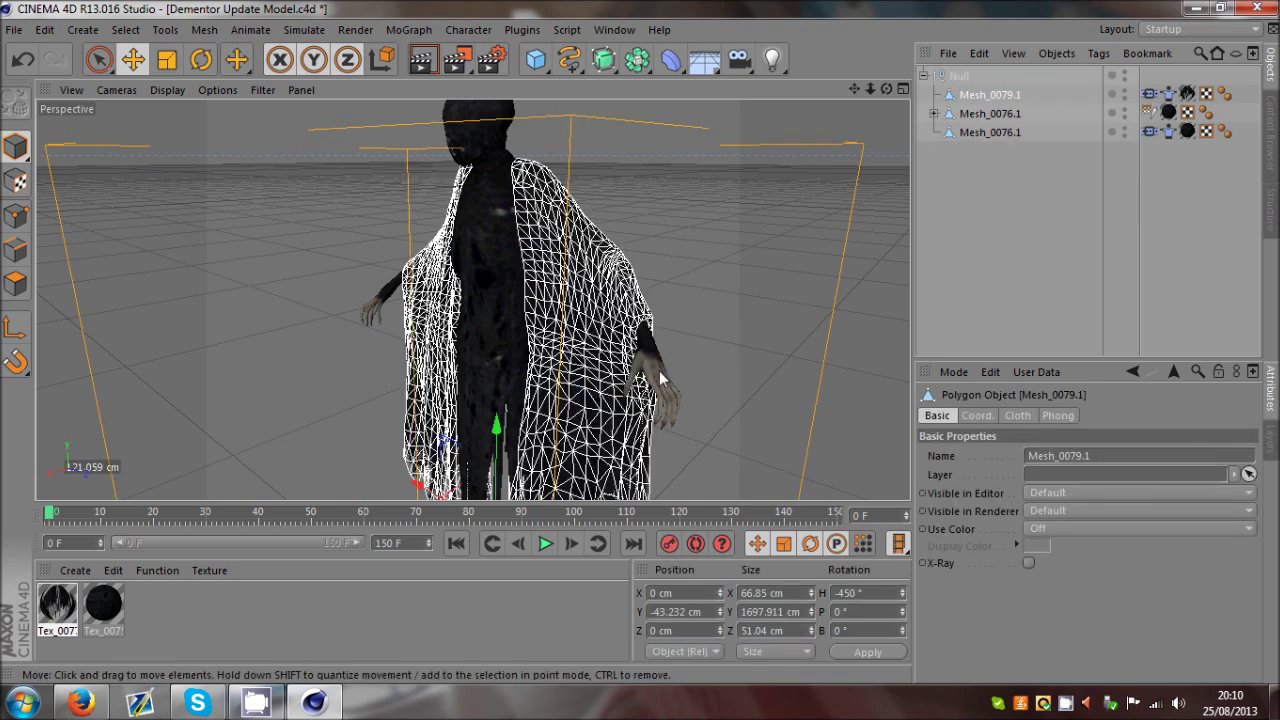
pyautogui.click(990, 114)
pyautogui.click(1008, 236)
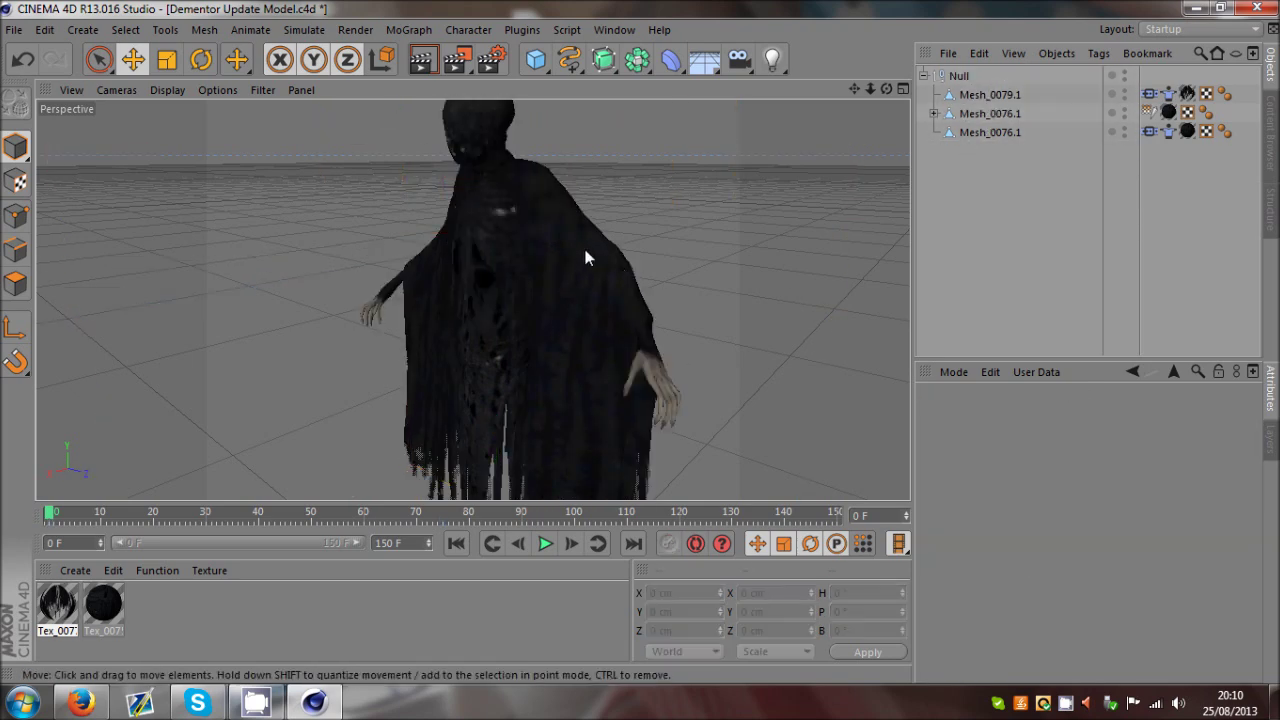
# Step: Scrub the animation to frame 54, view the raised arm and cloth from the front, and return to frame 0
pyautogui.scroll(-5, 609, 229)
pyautogui.moveTo(68, 521); pyautogui.dragTo(333, 513)
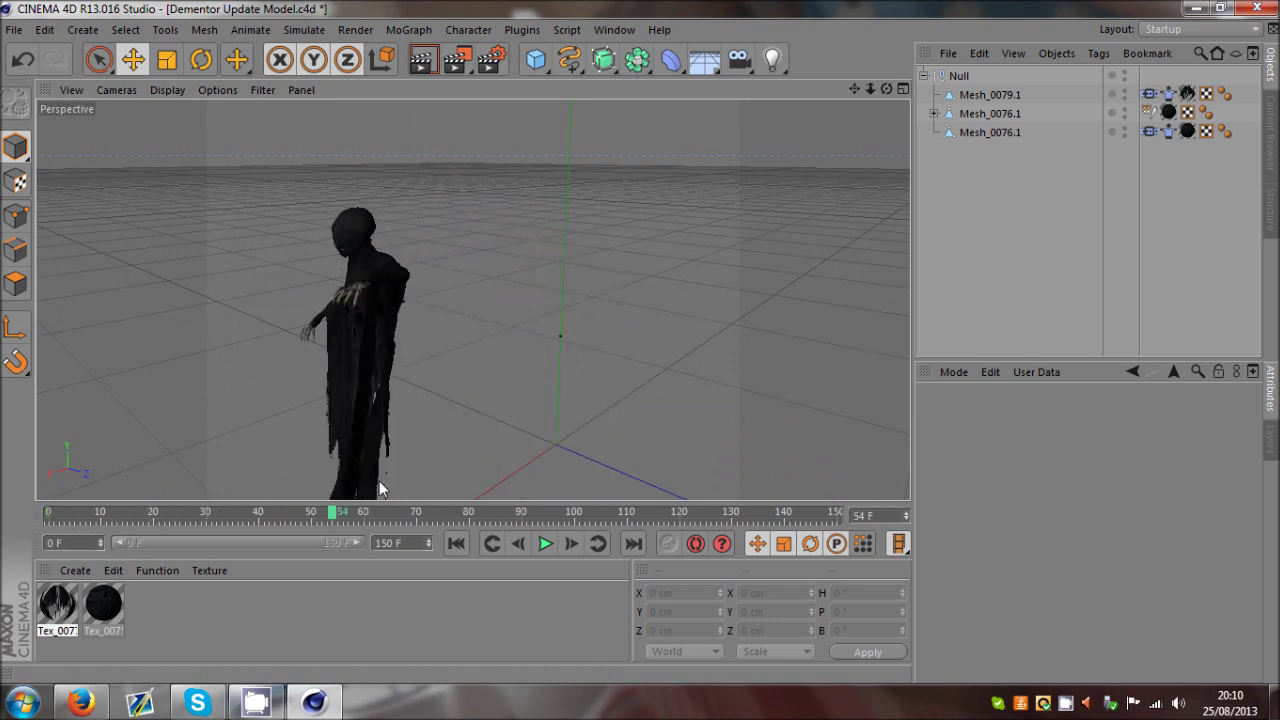
pyautogui.keyDown('alt'); pyautogui.moveTo(641, 348); pyautogui.dragTo(514, 343); pyautogui.keyUp('alt')
pyautogui.moveTo(286, 510); pyautogui.dragTo(3, 532)
pyautogui.scroll(-5, 334, 204)
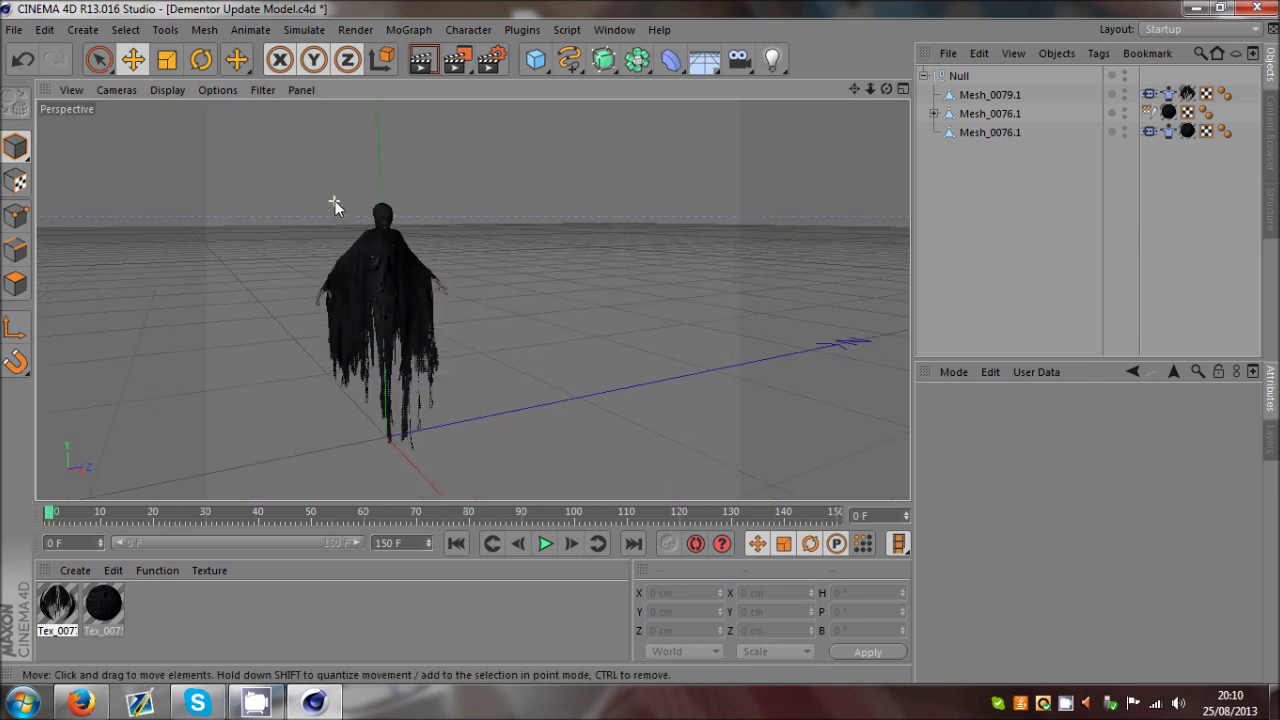
# Step: Scrub the animation to frame 60 to check the cloak's motion from an angled side view, and return to frame 0
pyautogui.moveTo(887, 90); pyautogui.dragTo(640, 341)
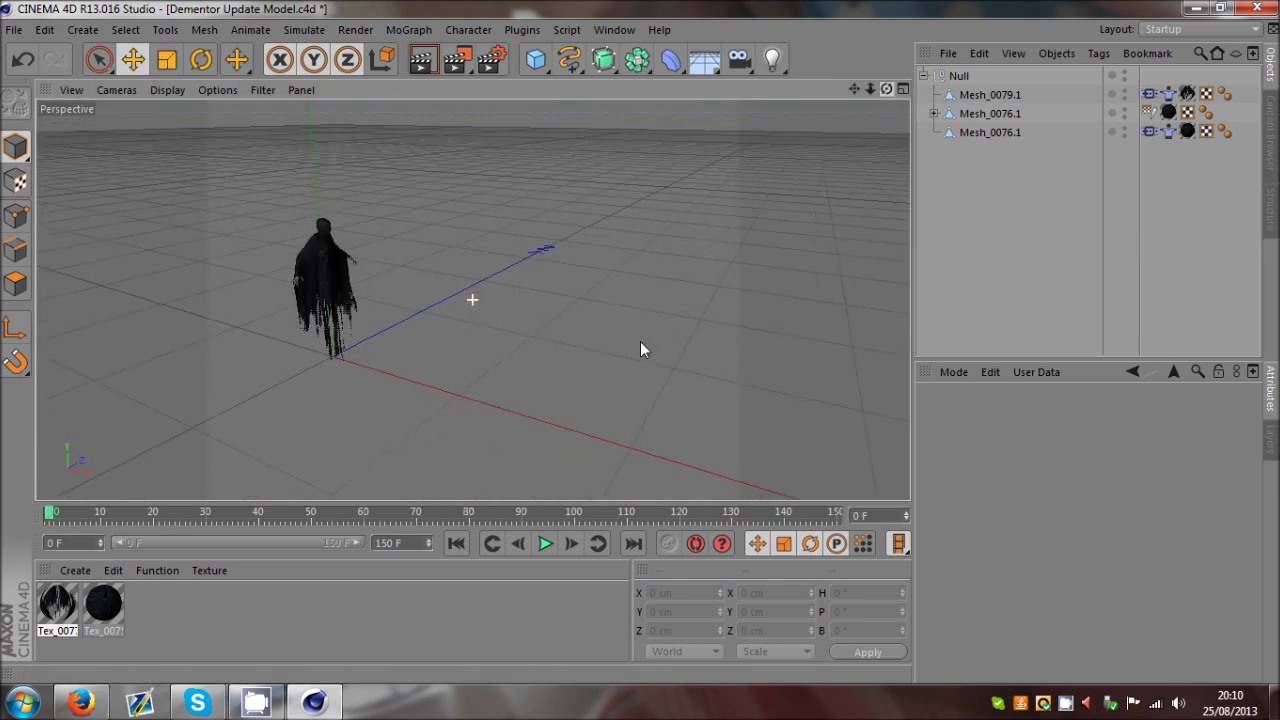
pyautogui.moveTo(48, 513); pyautogui.dragTo(365, 526)
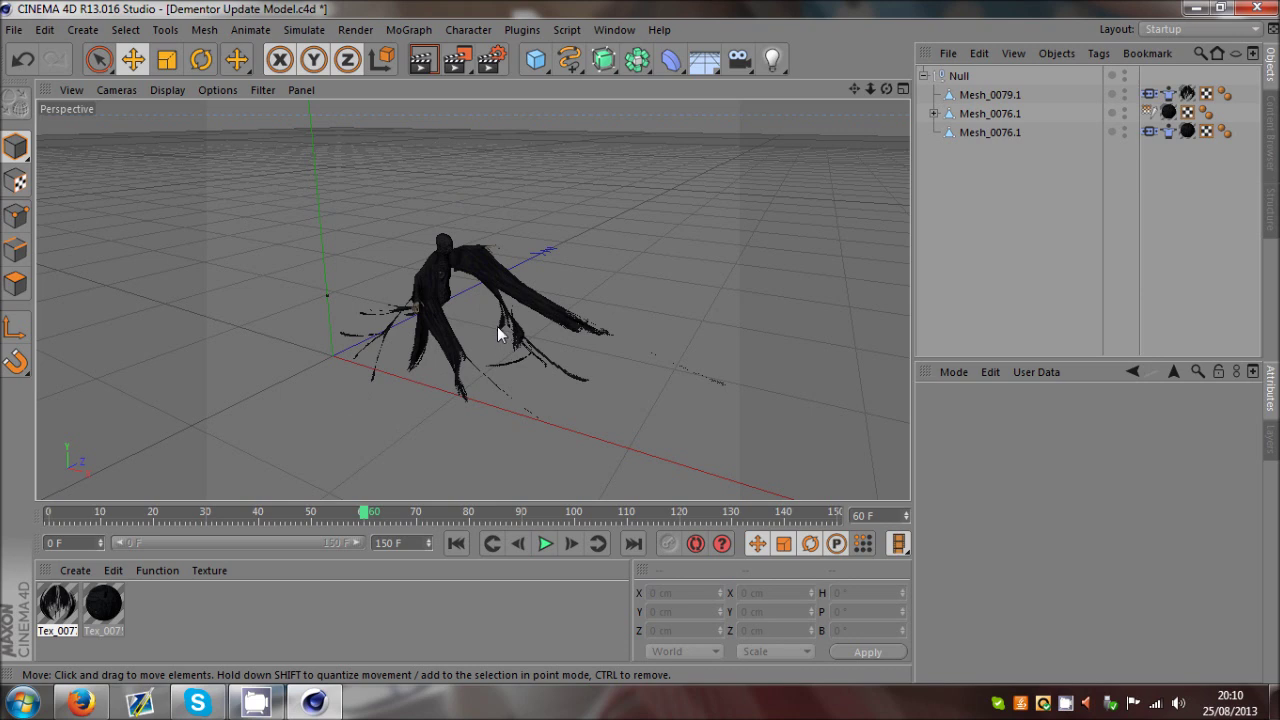
pyautogui.click(460, 543)
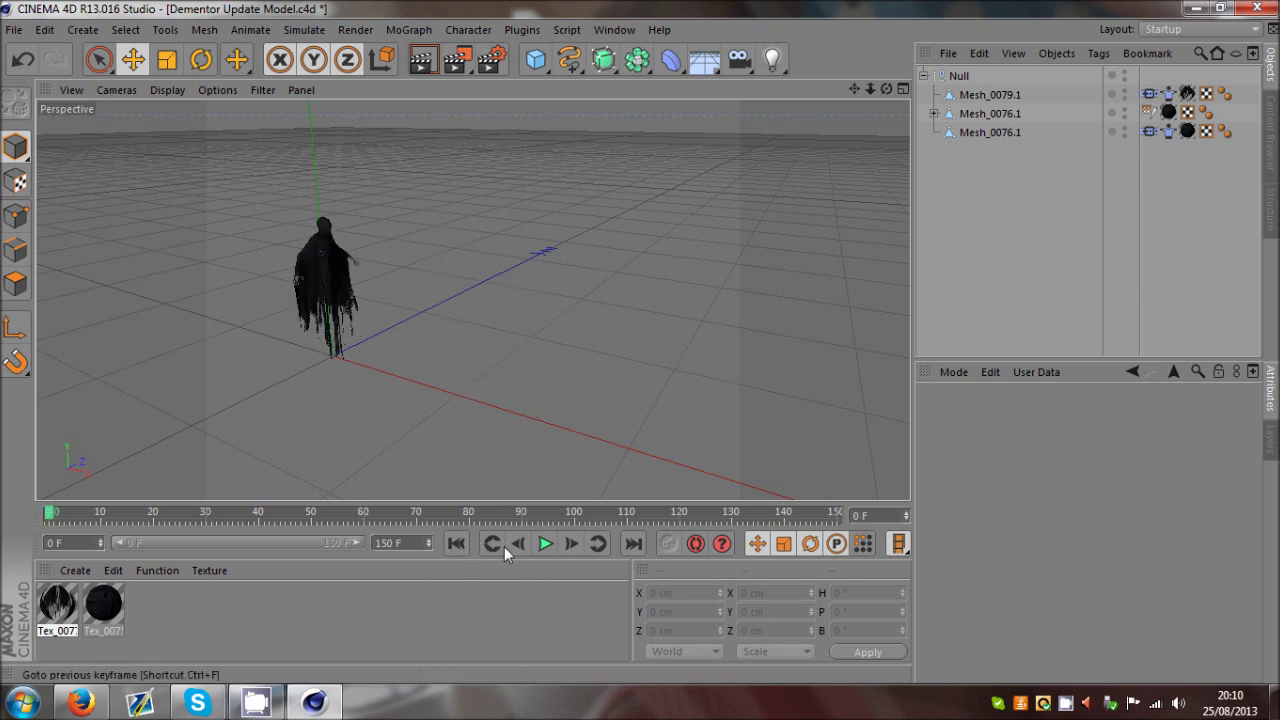
# Step: Play the start of the cloth simulation, scrub on to frame 87, and return to frame 0
pyautogui.click(545, 543)
pyautogui.click(545, 543)
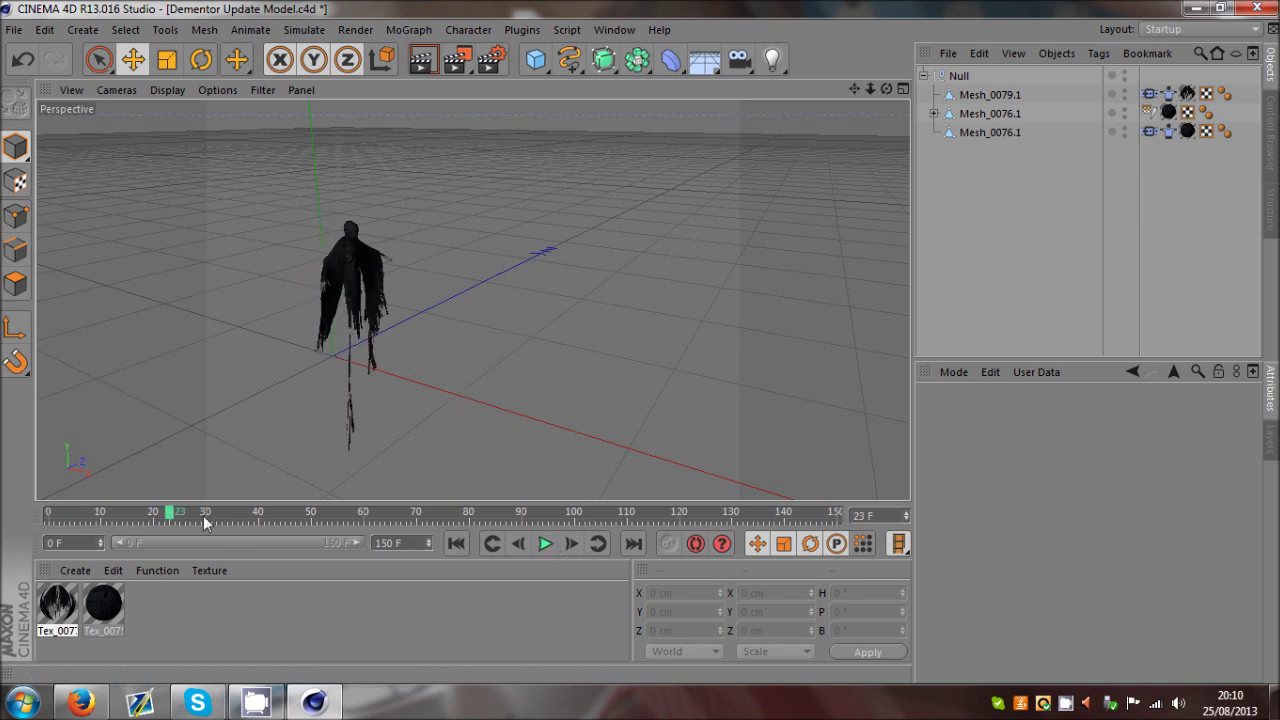
pyautogui.moveTo(200, 518); pyautogui.dragTo(508, 516)
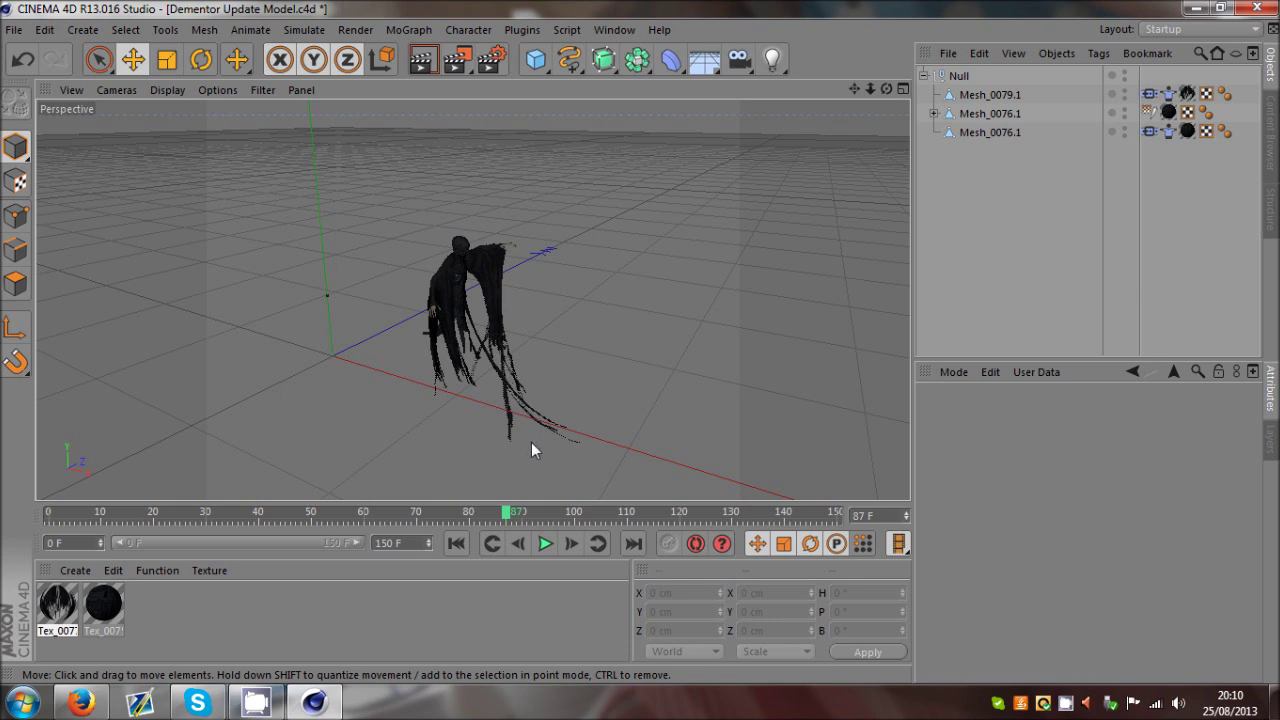
pyautogui.click(461, 542)
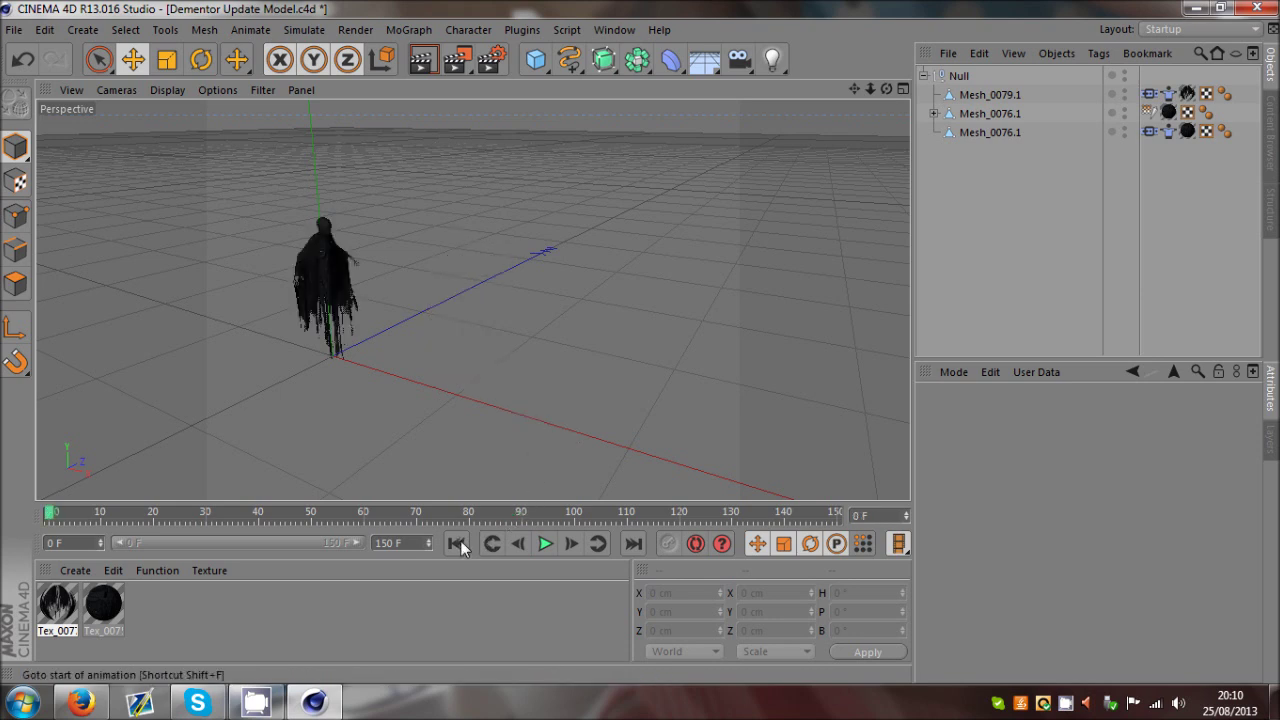
# Step: Play the animation from the start, stop at frame 91, and inspect the cloak and raised arm from the front
pyautogui.click(543, 545)
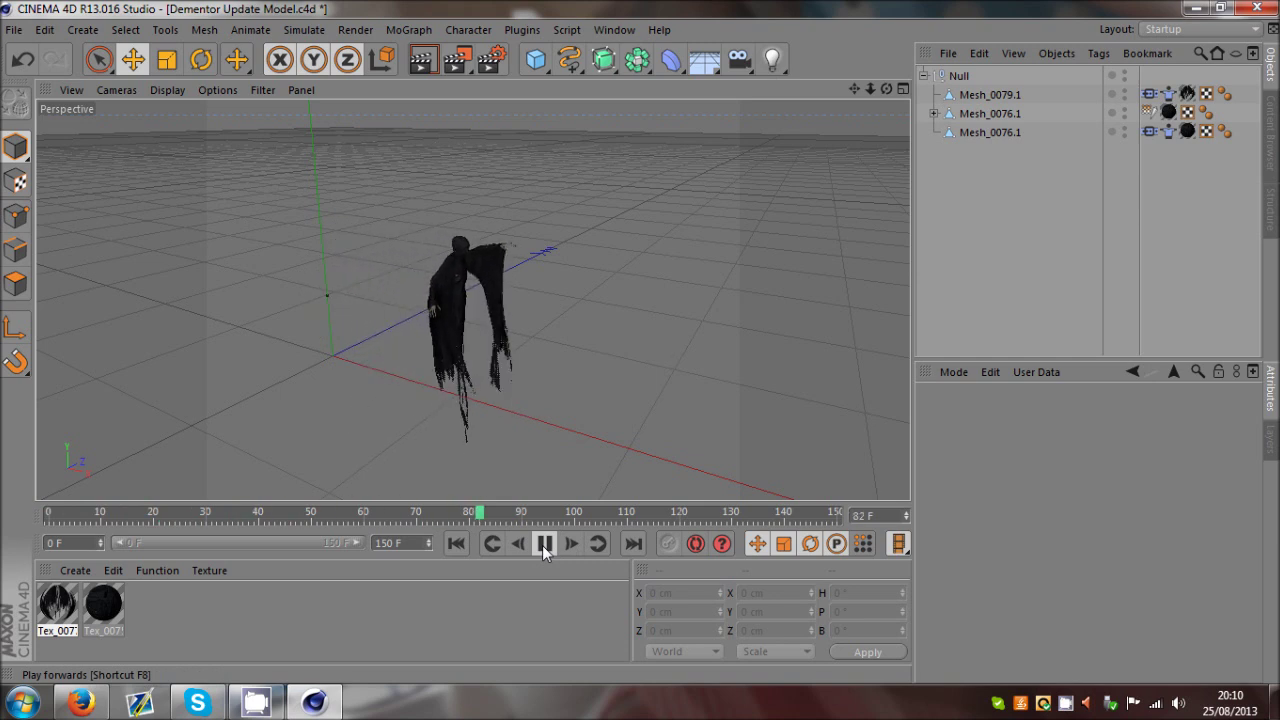
pyautogui.click(543, 545)
pyautogui.moveTo(886, 89); pyautogui.dragTo(640, 341)
pyautogui.scroll(5, 449, 116)
pyautogui.keyDown('alt'); pyautogui.moveTo(449, 116); pyautogui.dragTo(465, 158); pyautogui.keyUp('alt')
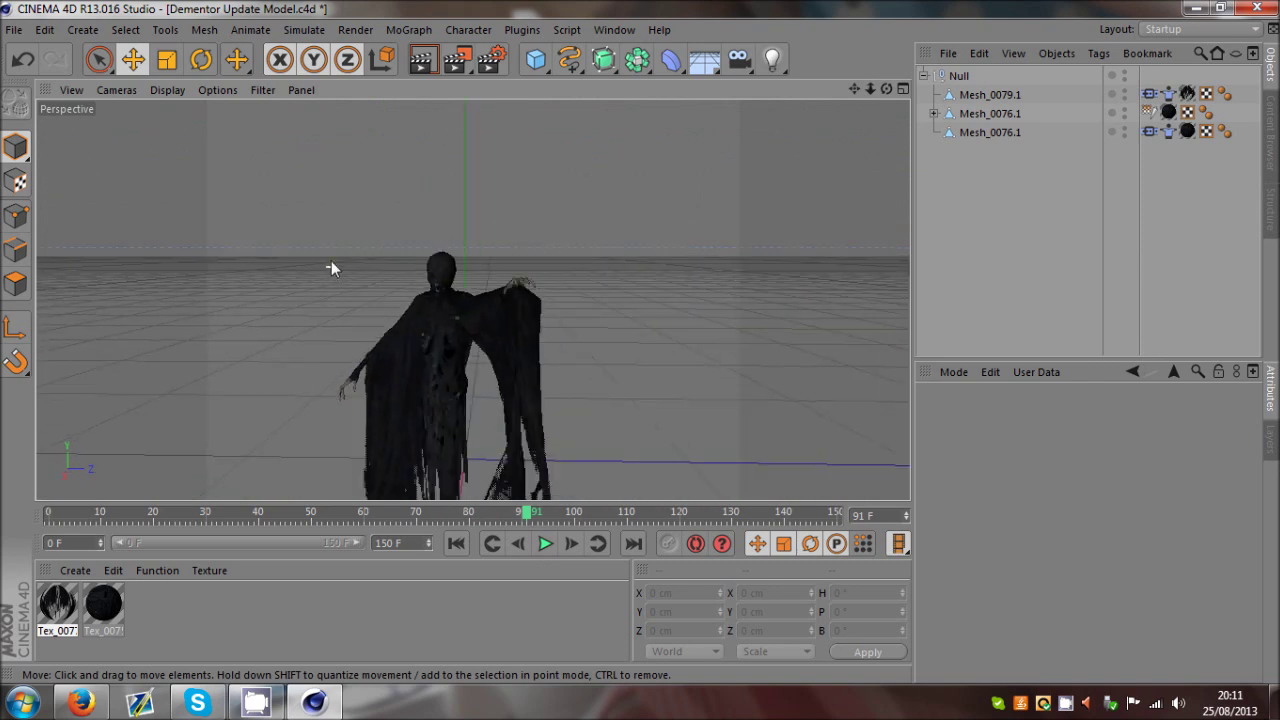
pyautogui.scroll(3, 447, 327)
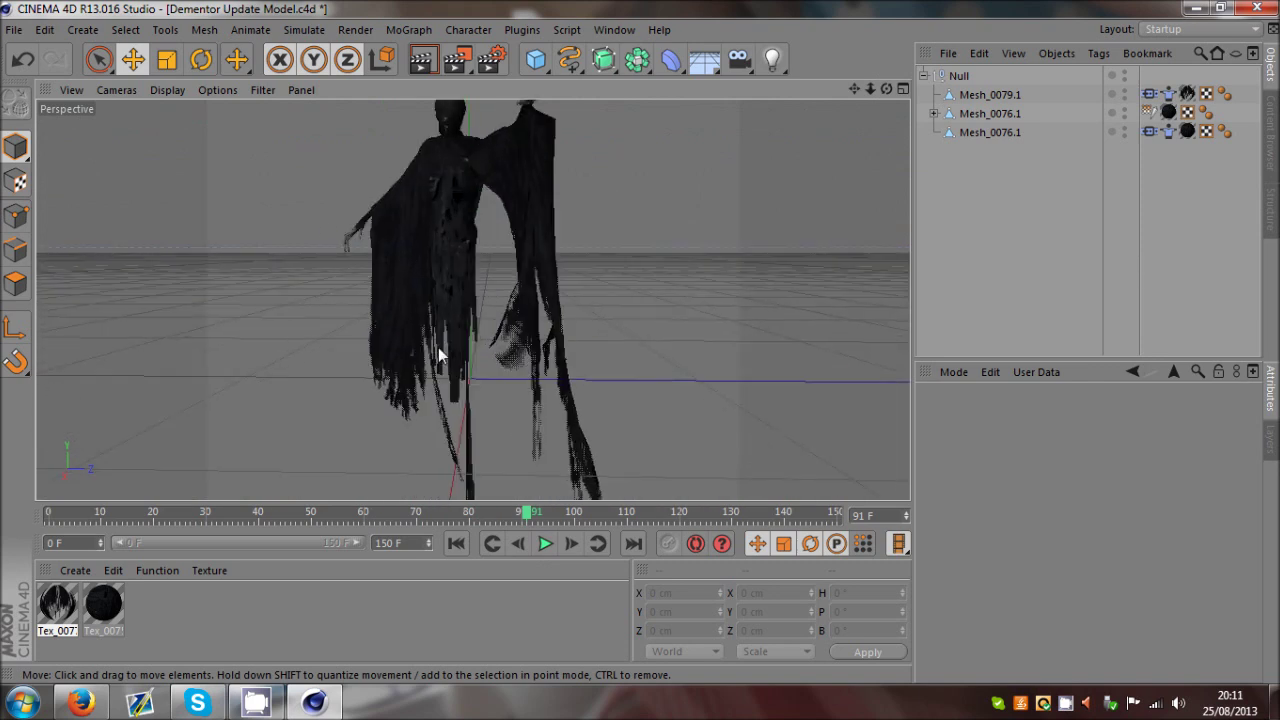
pyautogui.scroll(-2, 438, 354)
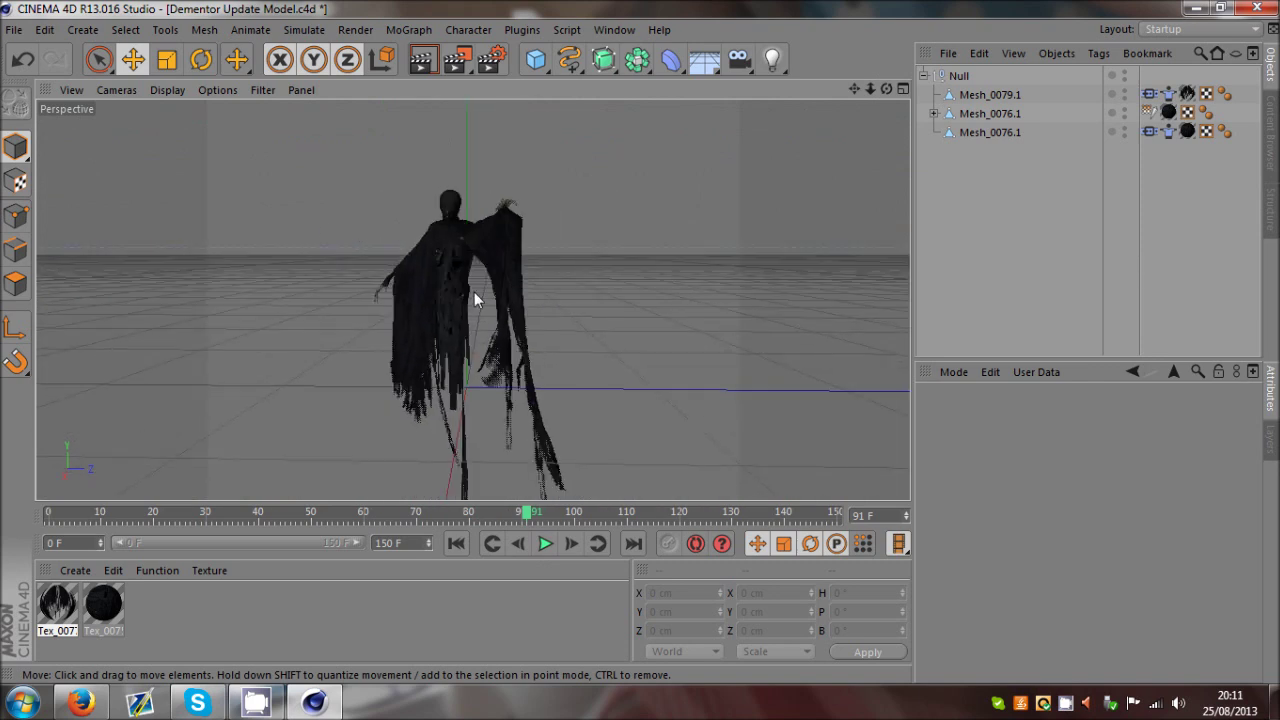